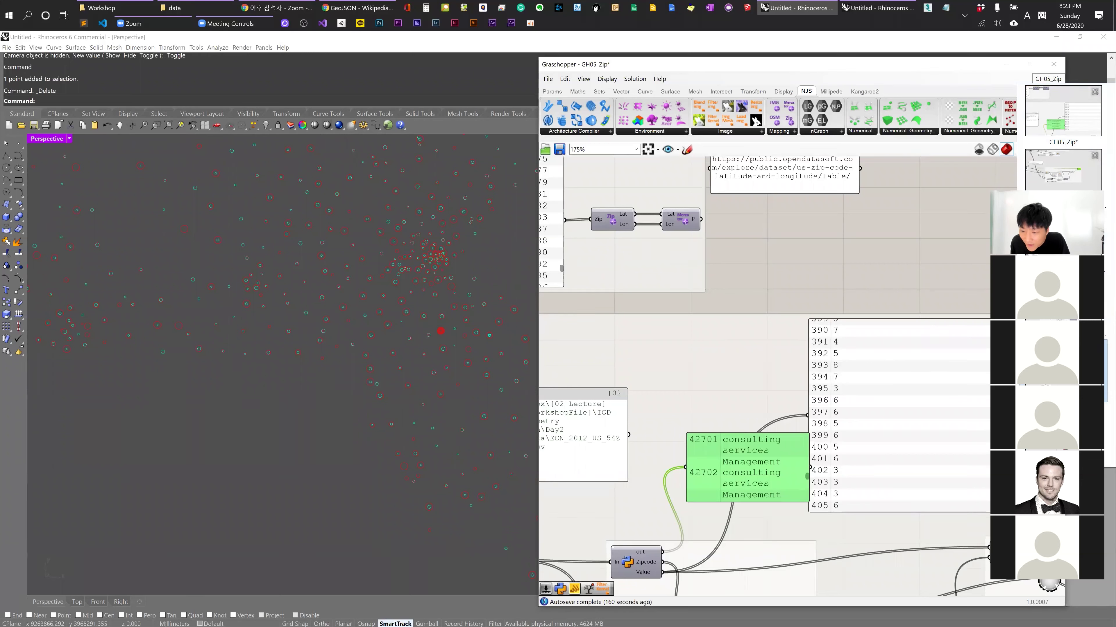
Switch to the GH09_imageProcessing definition and bring its first image-loading group into close view.
click(1062, 371)
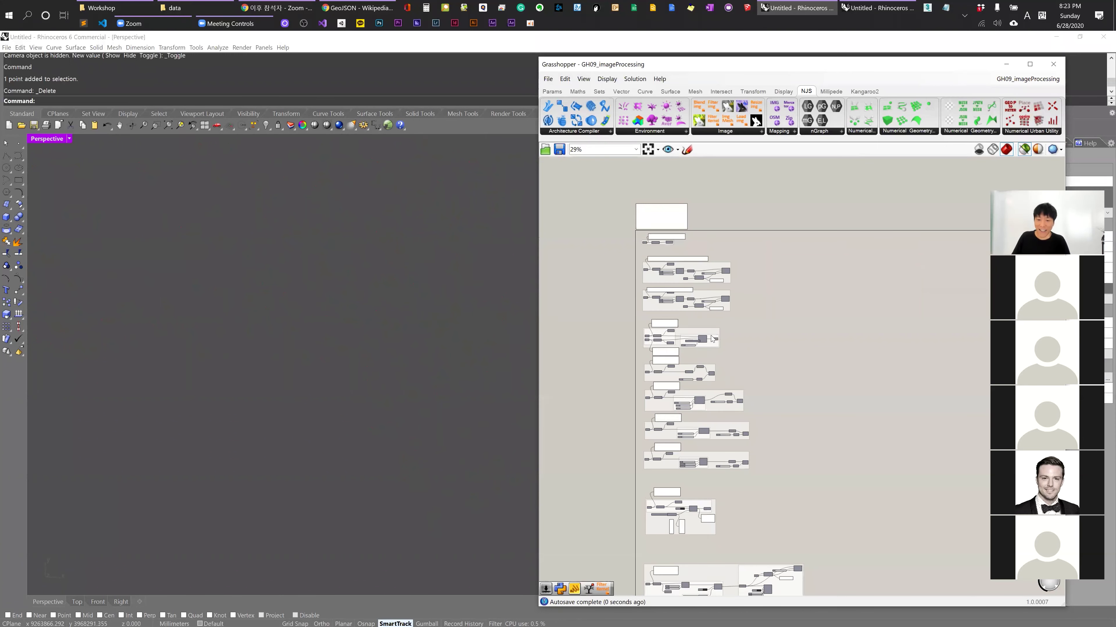
right_drag(683, 301, 715, 338)
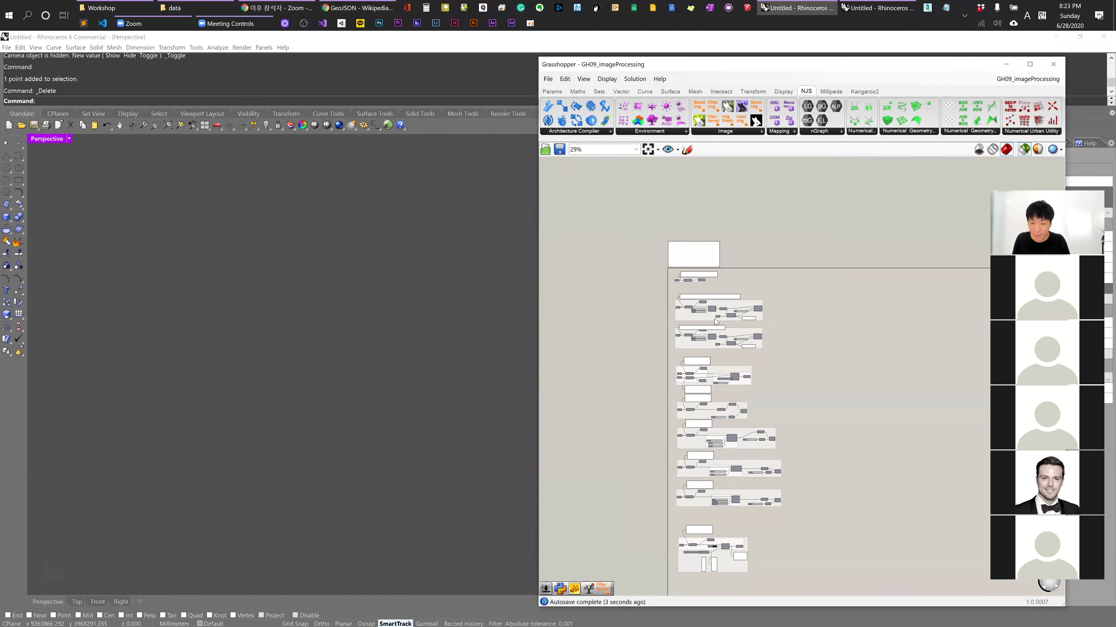
scroll(722, 323, up, 4)
scroll(703, 304, up, 3)
right_drag(699, 187, 795, 363)
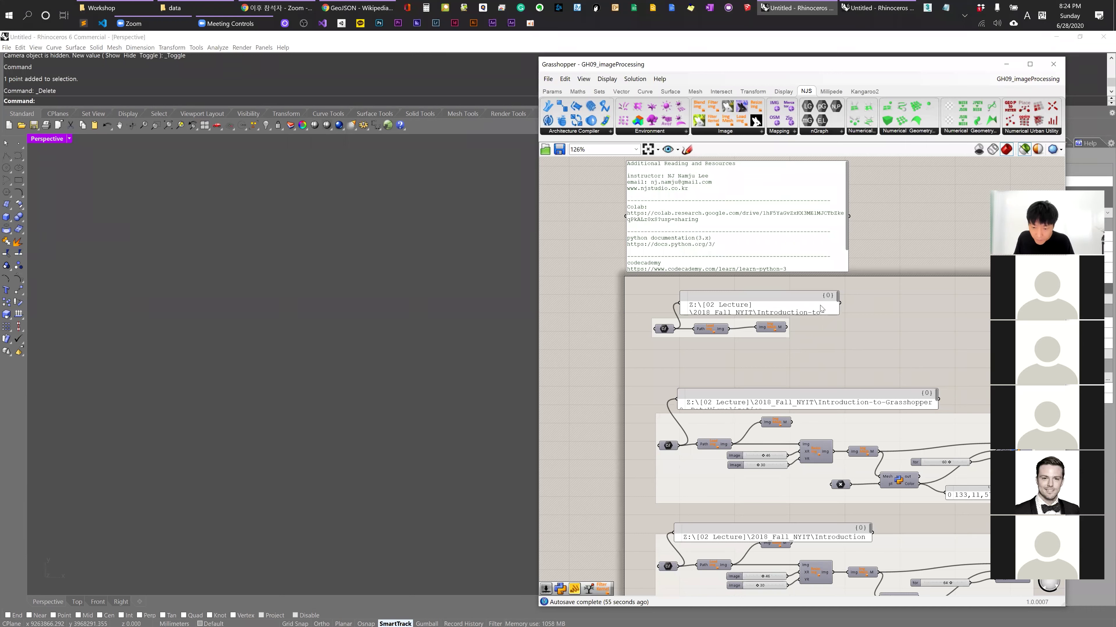
drag(821, 309, 818, 298)
scroll(690, 336, up, 4)
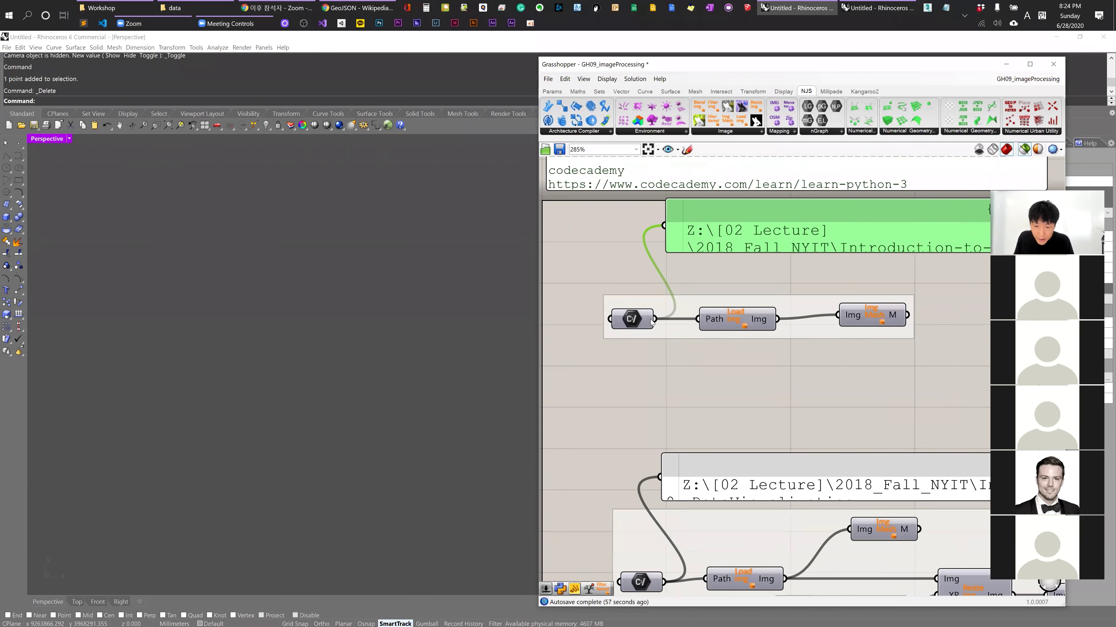
Preview the first group's image mesh and zoom the viewport to the rabbit picture.
click(633, 324)
drag(634, 324, 633, 324)
key(space)
key(Escape)
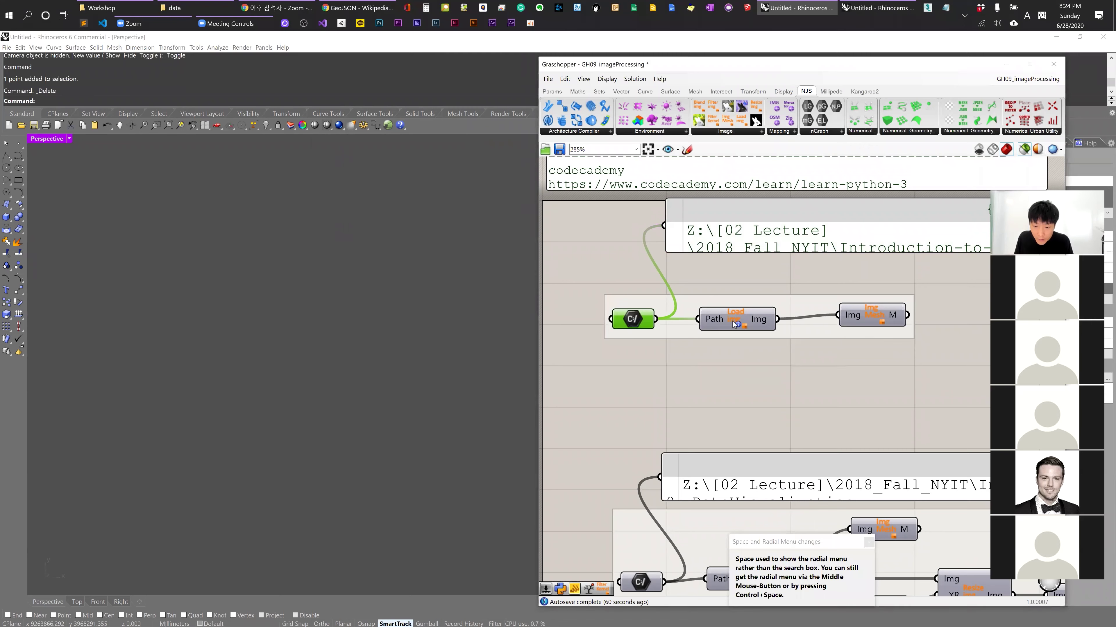
ctrl+alt+click(737, 317)
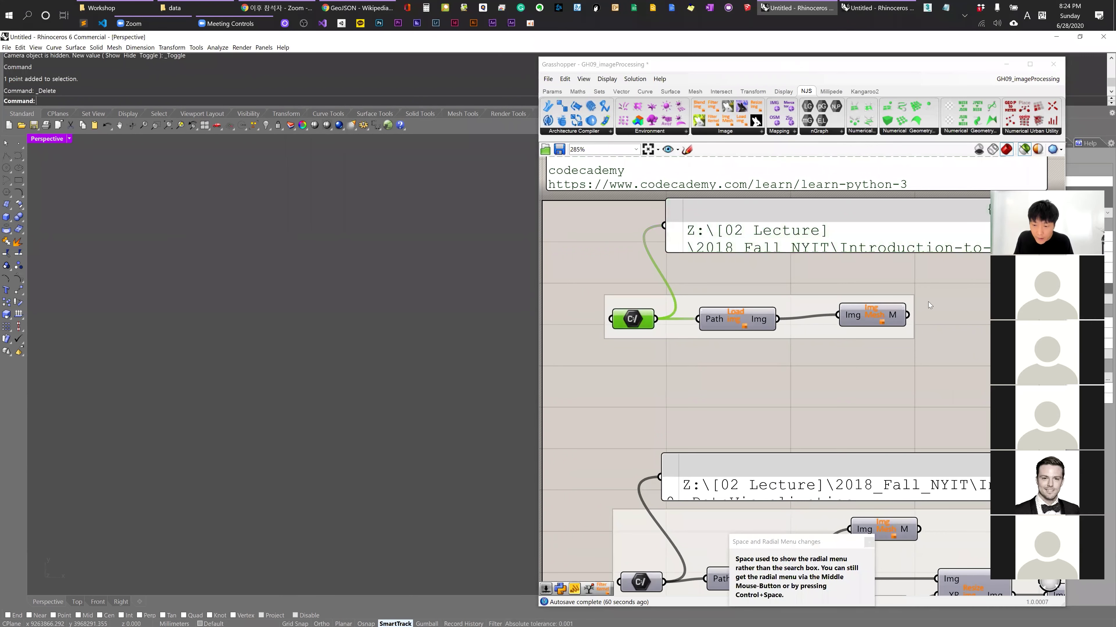
drag(875, 316, 867, 315)
right_click(934, 322)
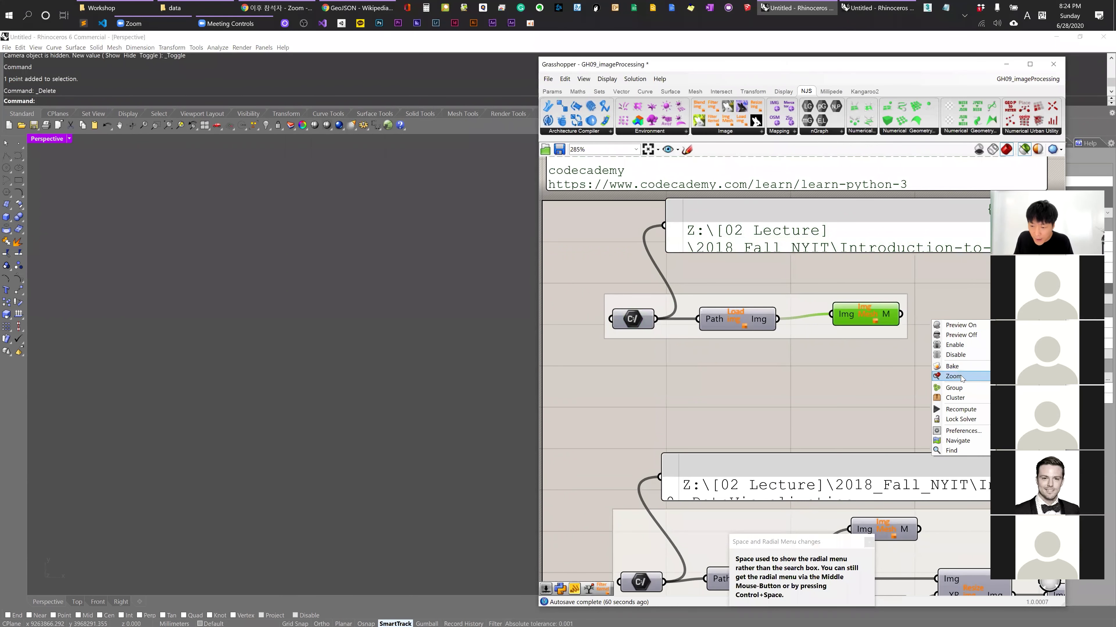
click(951, 367)
scroll(326, 366, down, 5)
scroll(334, 373, down, 2)
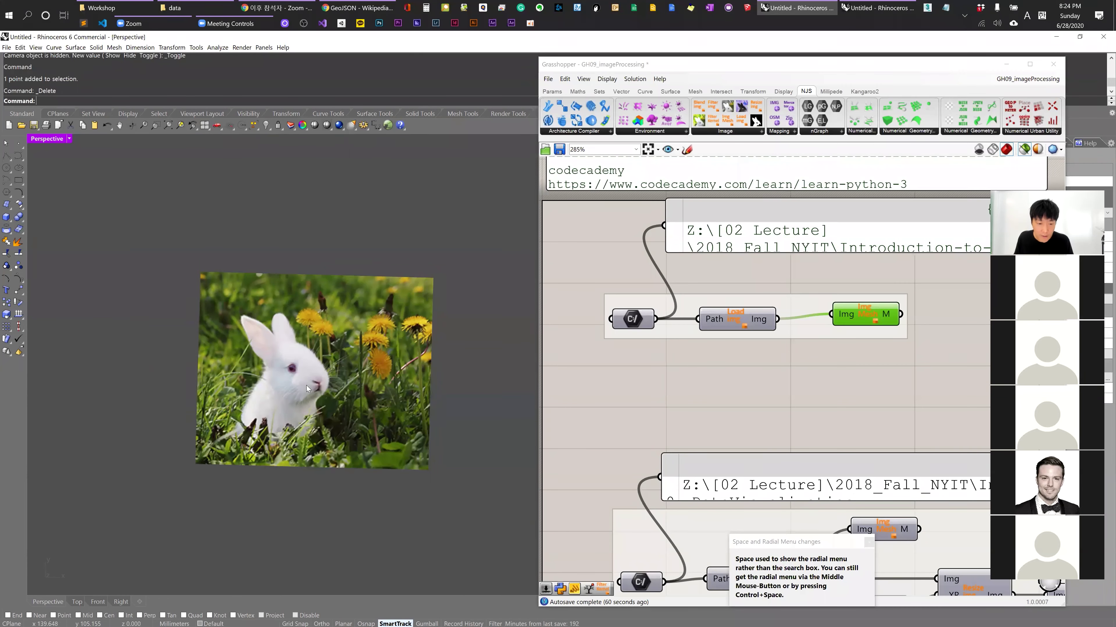
scroll(306, 386, up, 4)
Preview the first group's image mesh again and line its component up with the image loader.
click(772, 365)
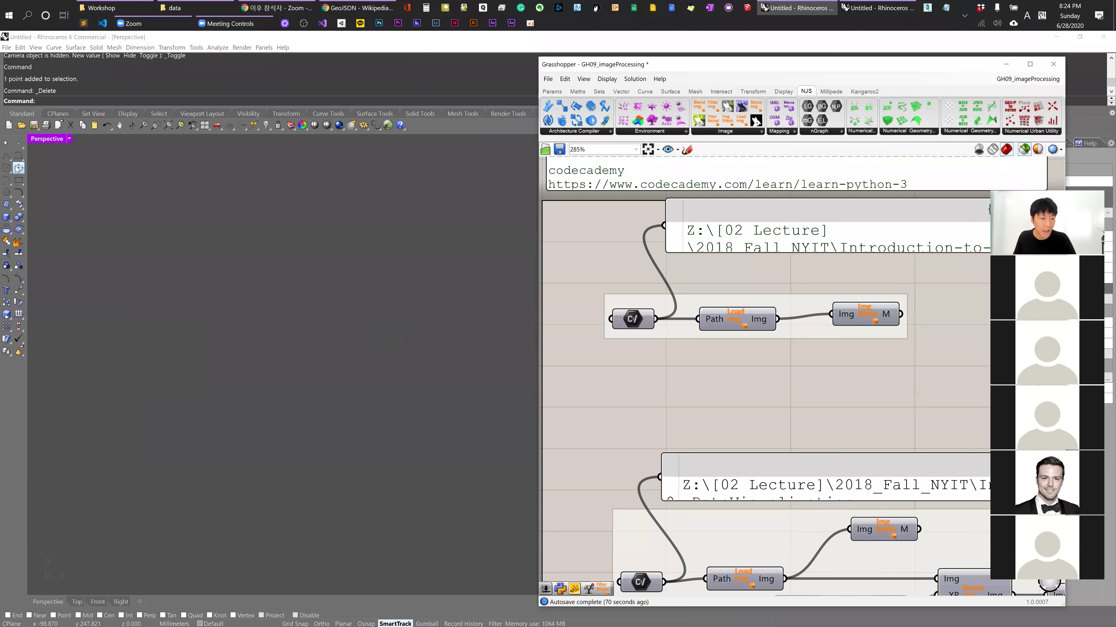
click(21, 182)
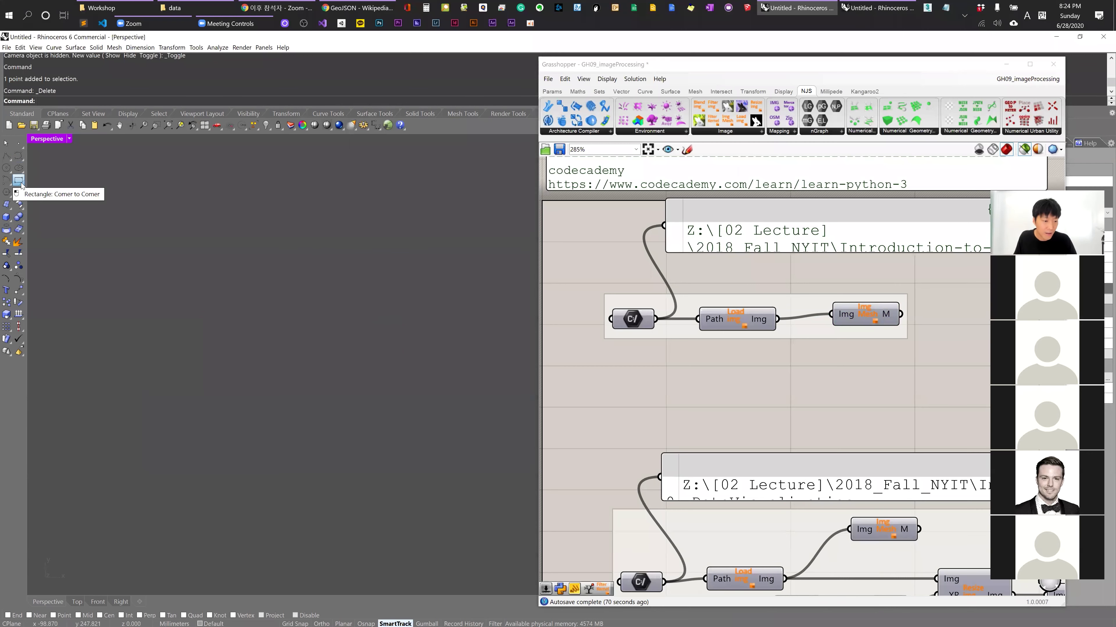
click(8, 205)
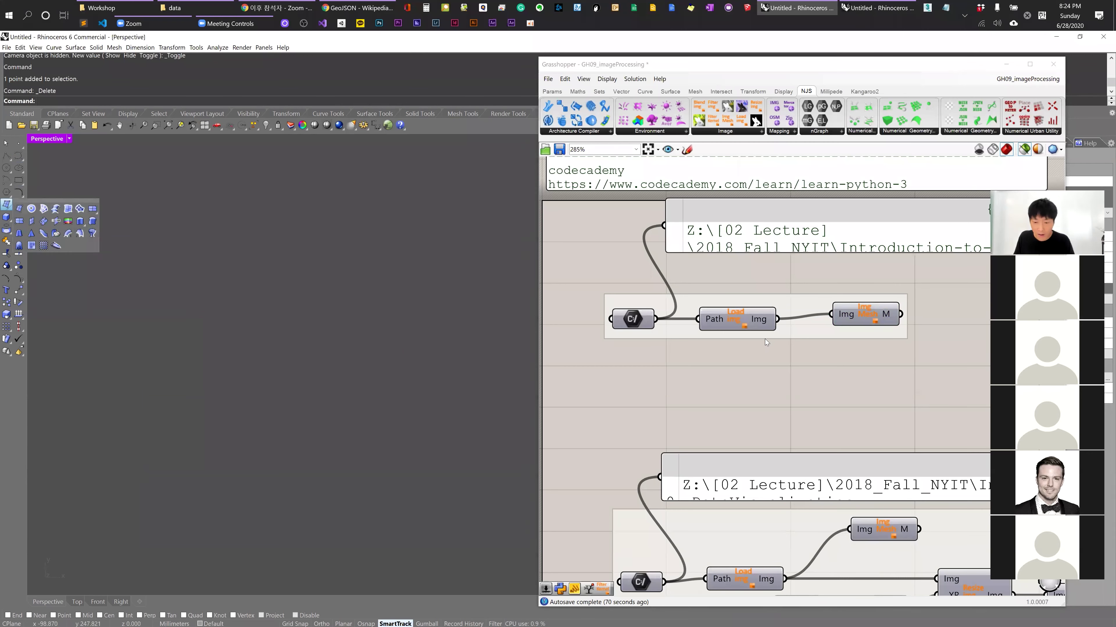
click(773, 414)
drag(864, 318, 865, 323)
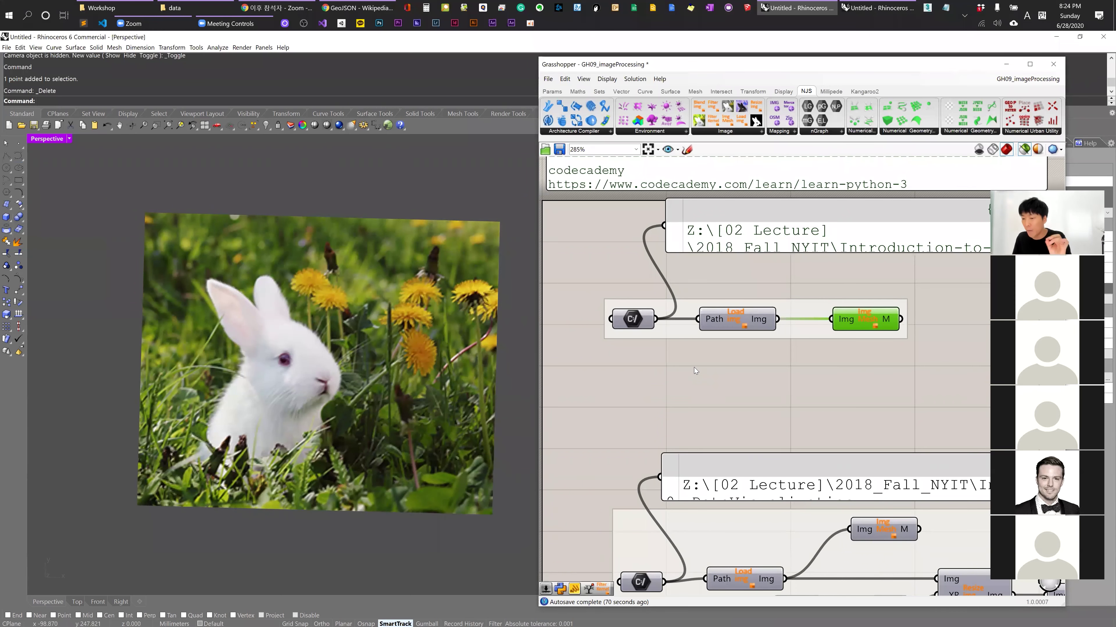
Inspect the second group's resize and mesh components, and preview the full-resolution satellite image mesh.
scroll(816, 319, down, 3)
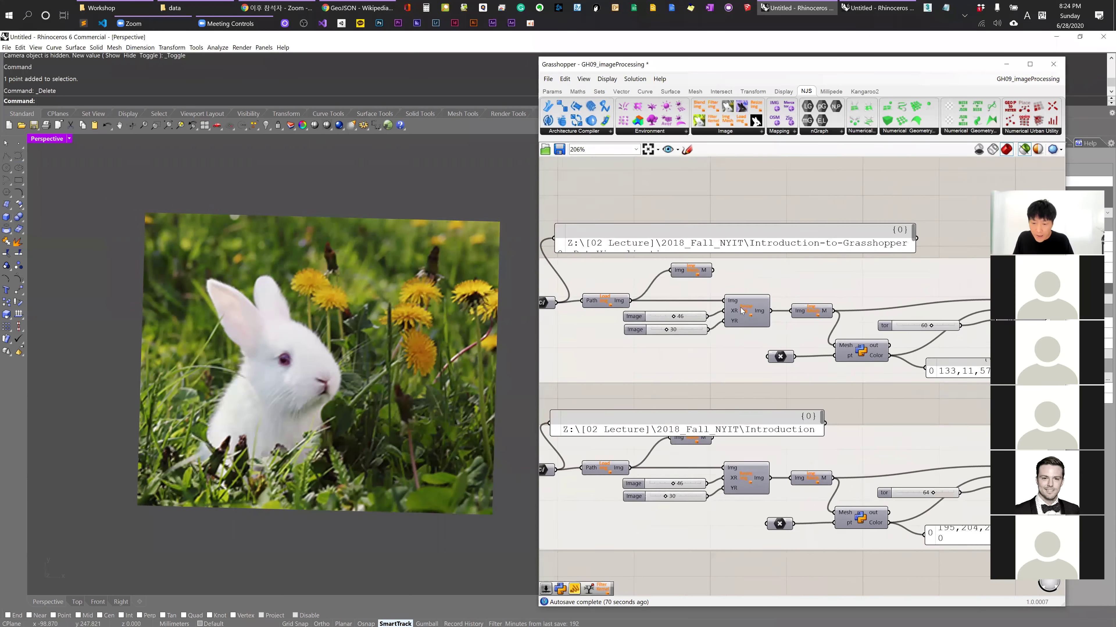
scroll(670, 278, up, 2)
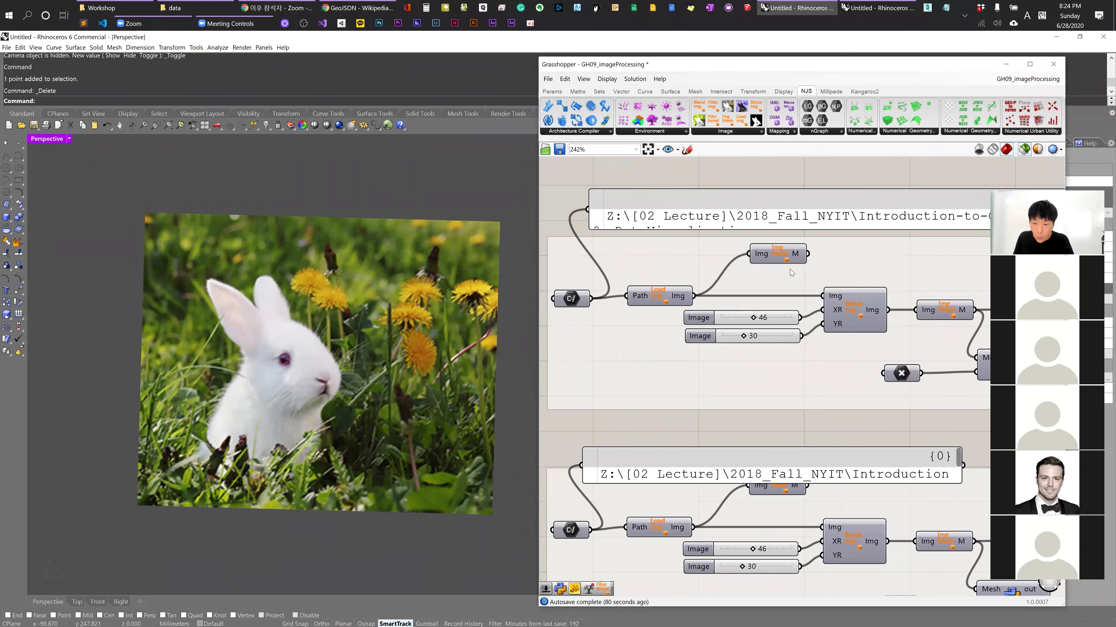
click(851, 311)
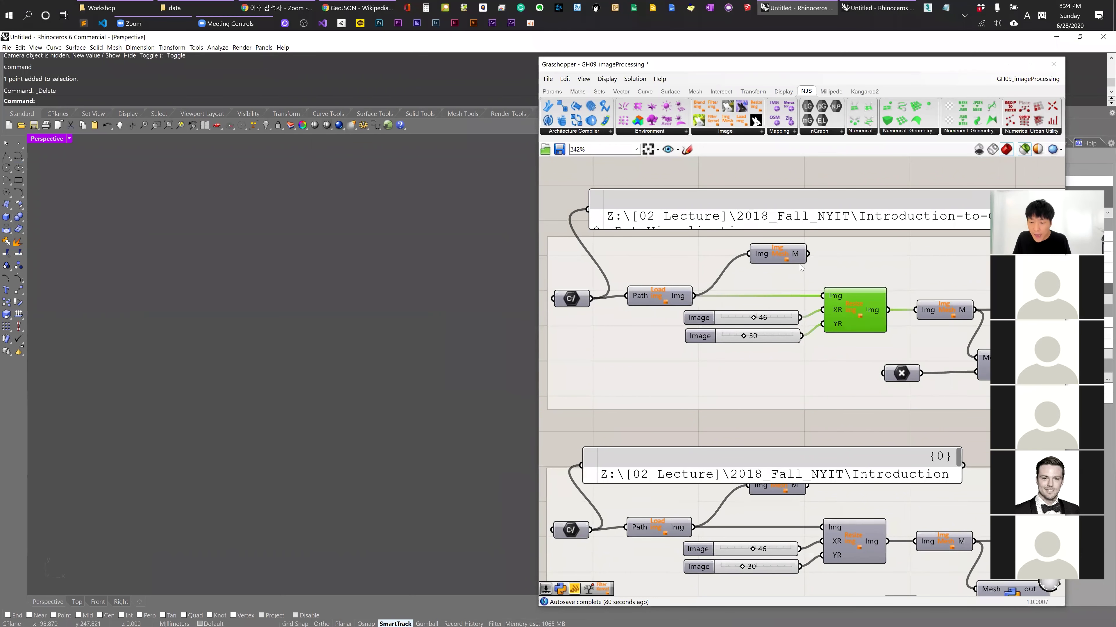
click(944, 309)
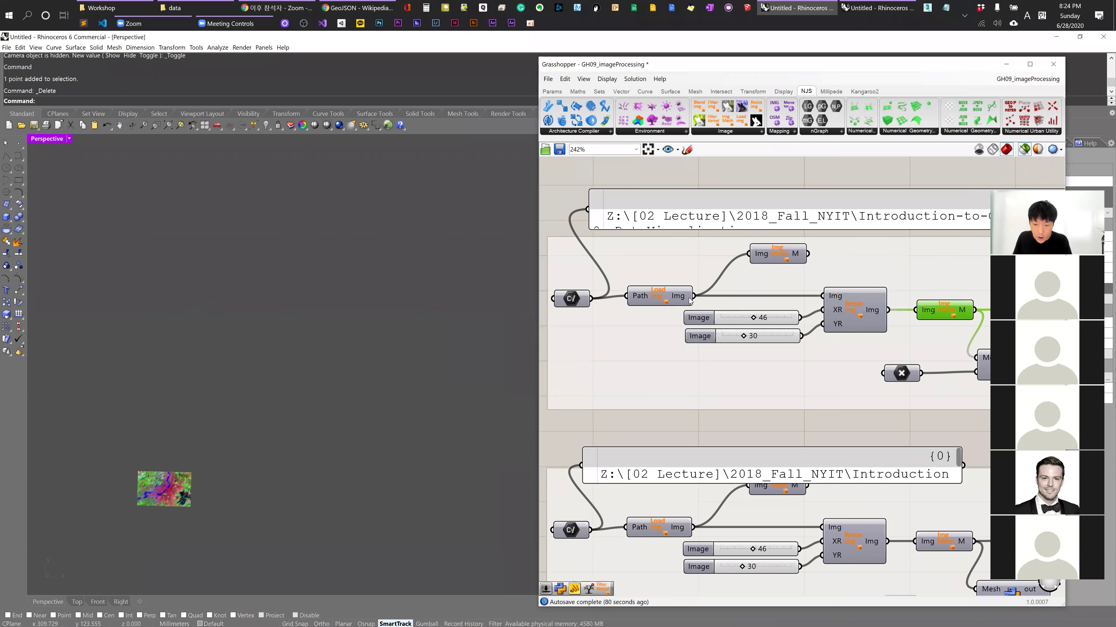
click(659, 297)
click(795, 254)
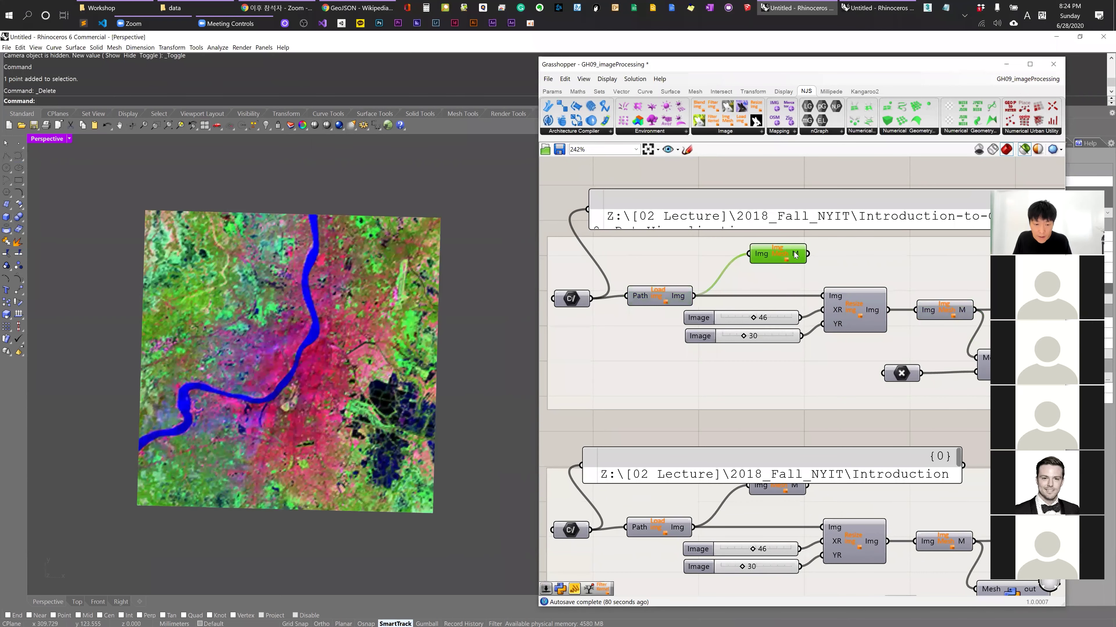
drag(795, 255, 798, 257)
Preview the second group's resized image mesh and set its X resolution to 36 and Y resolution to 39.
click(864, 315)
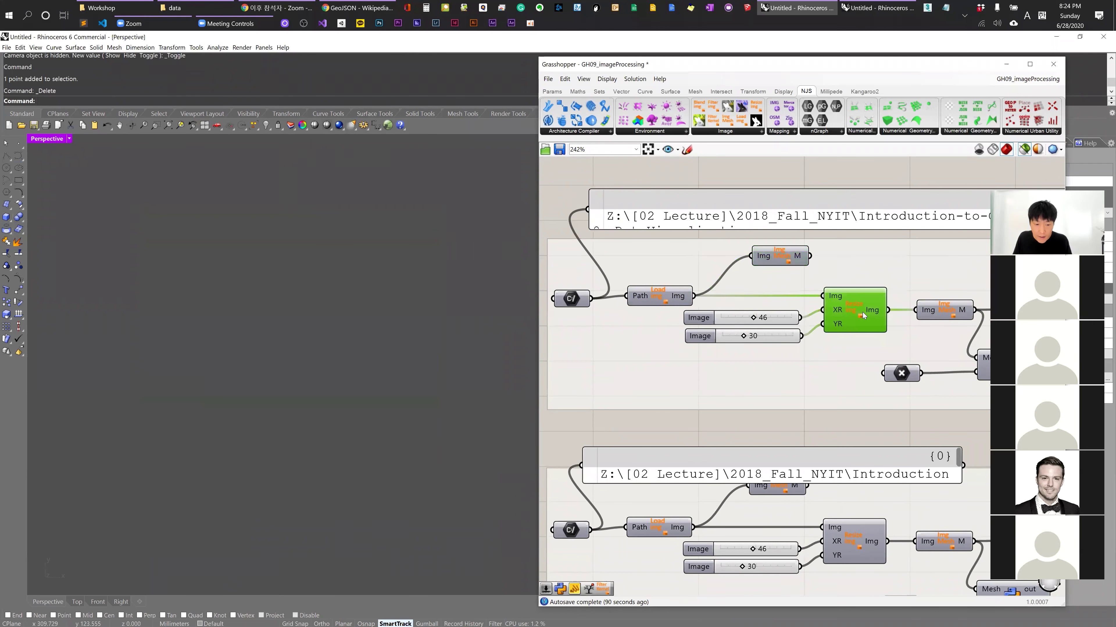
click(944, 311)
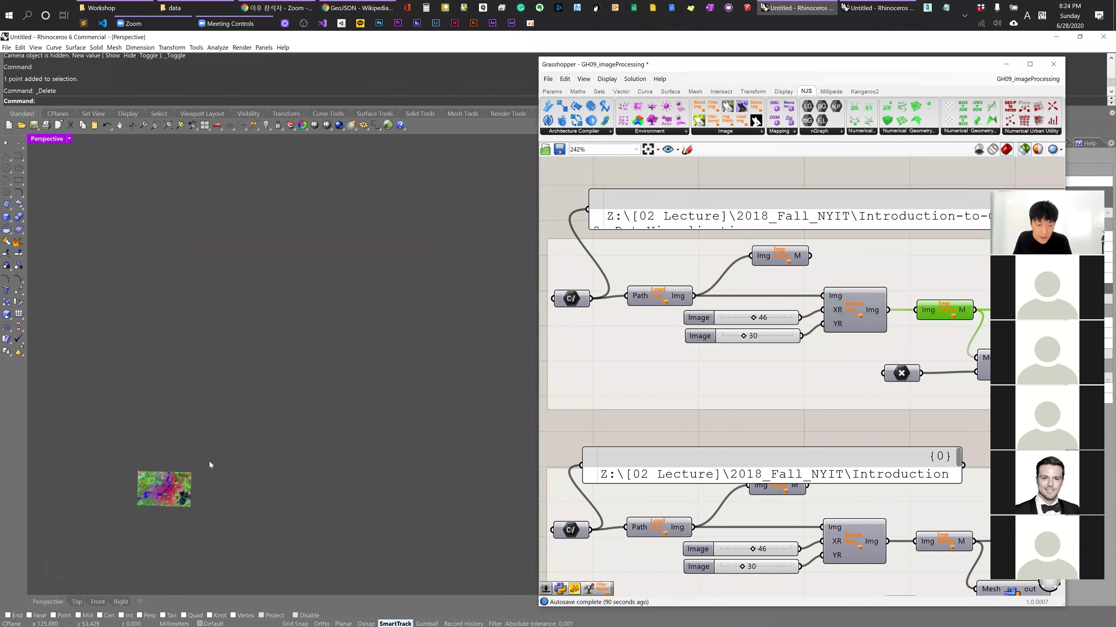
shift+right_drag(207, 463, 306, 362)
scroll(371, 390, up, 13)
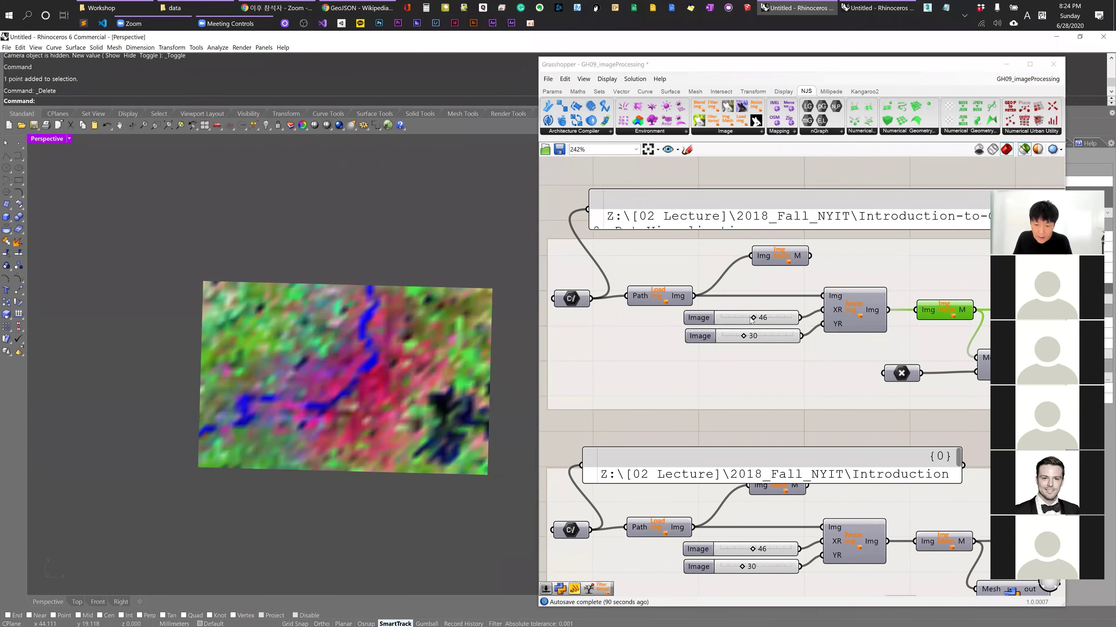
drag(752, 318, 759, 341)
Preview the sampling point parameter together with the resized image mesh and examine where the point lies.
scroll(703, 299, down, 2)
right_drag(920, 340, 719, 321)
scroll(798, 310, up, 2)
scroll(747, 326, down, 3)
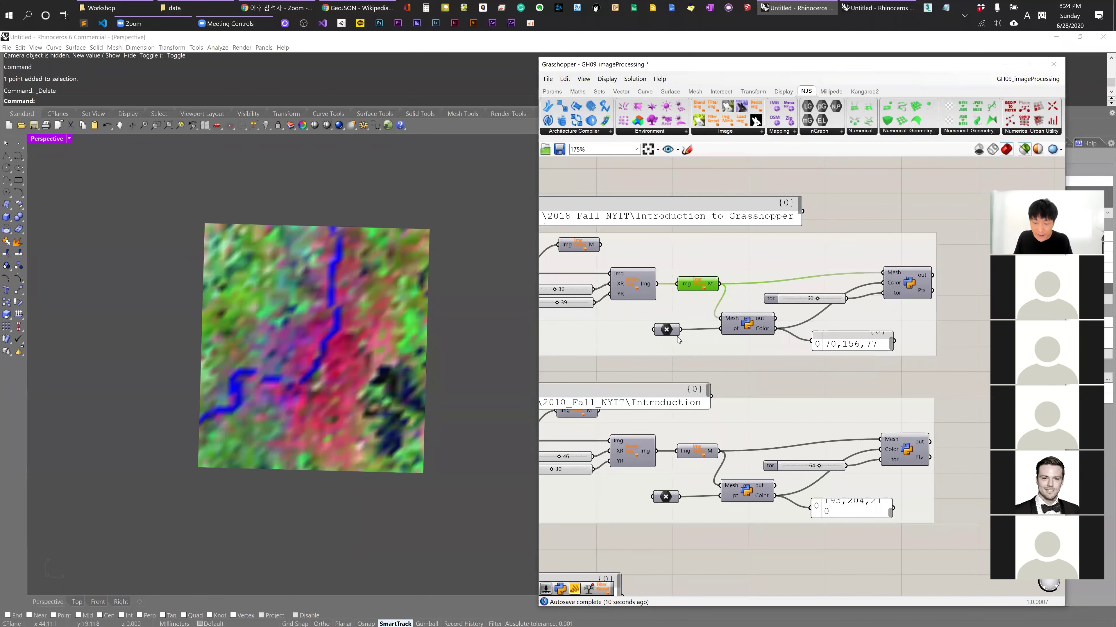
click(667, 330)
shift+click(633, 287)
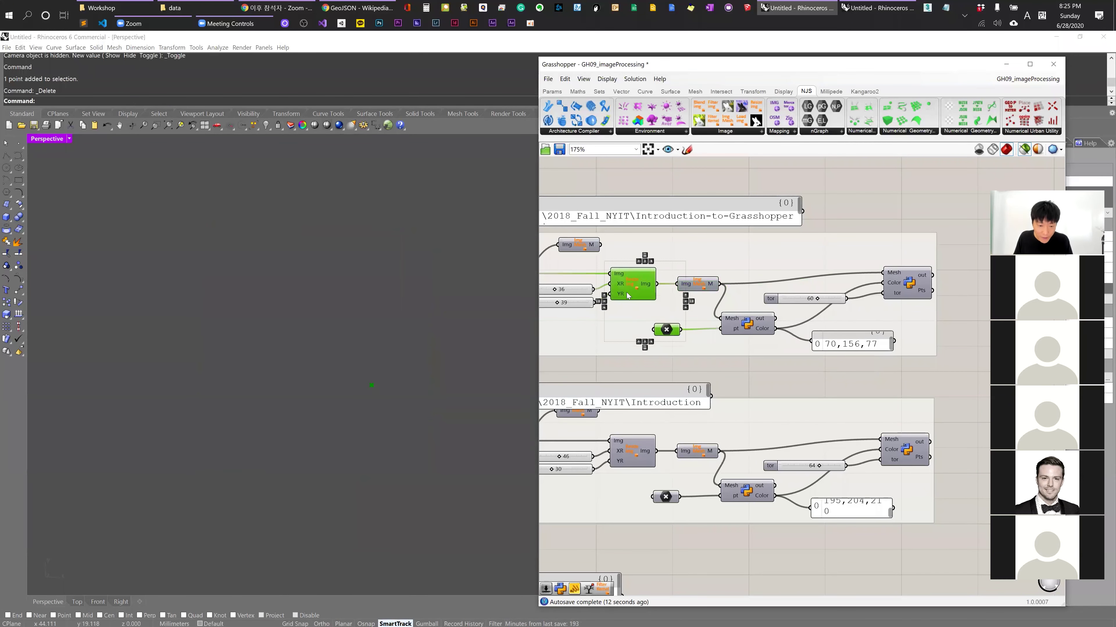
click(732, 371)
click(697, 286)
shift+click(666, 329)
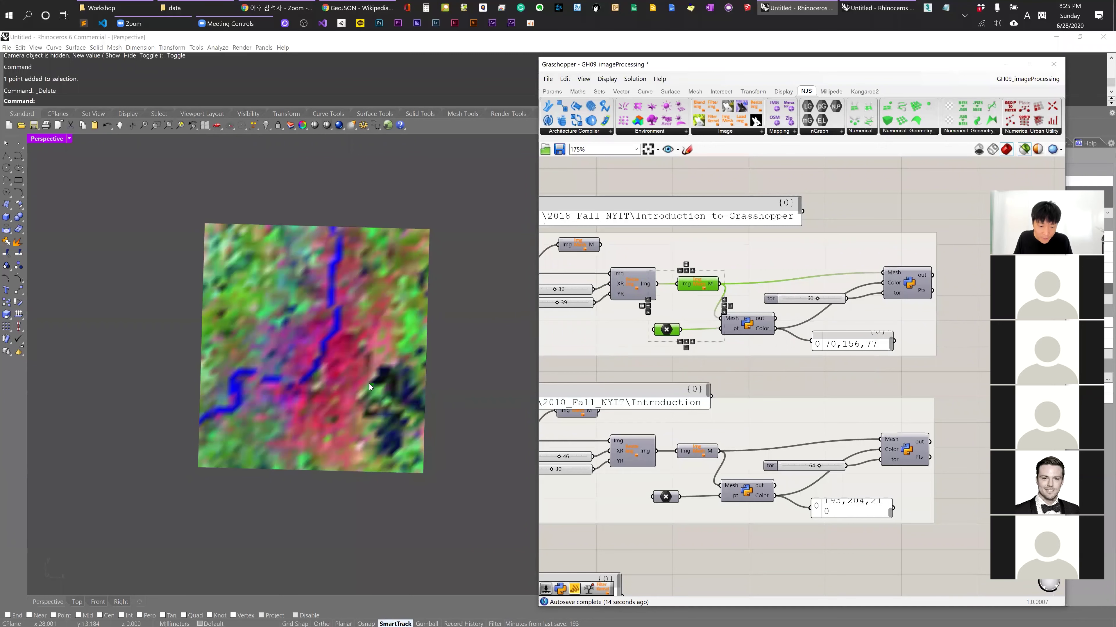
scroll(369, 385, up, 5)
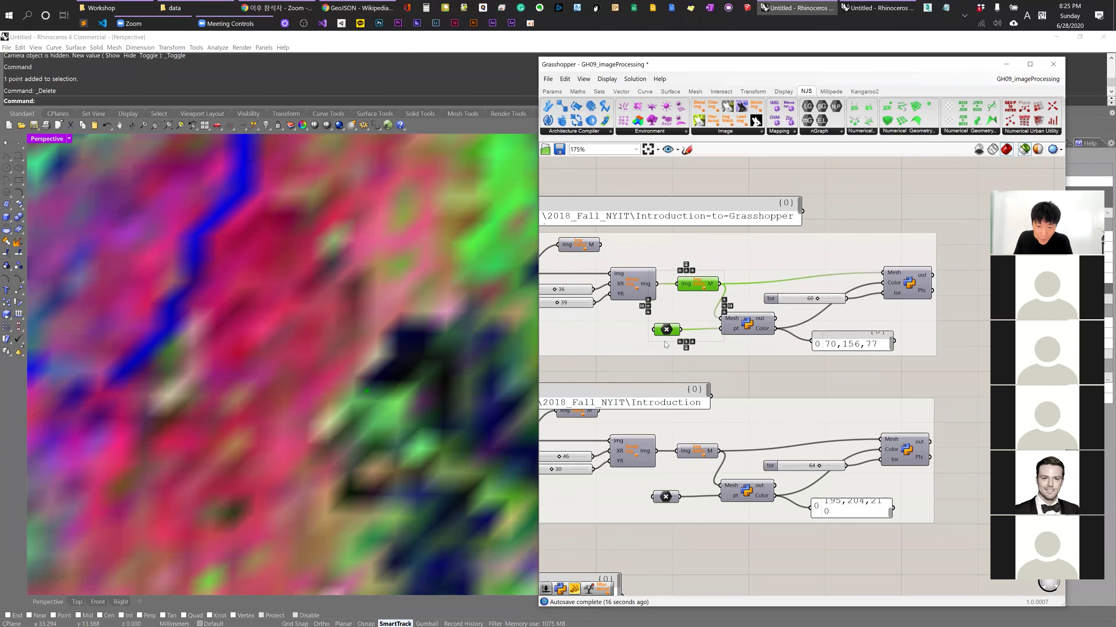
click(771, 392)
click(666, 329)
right_click(666, 329)
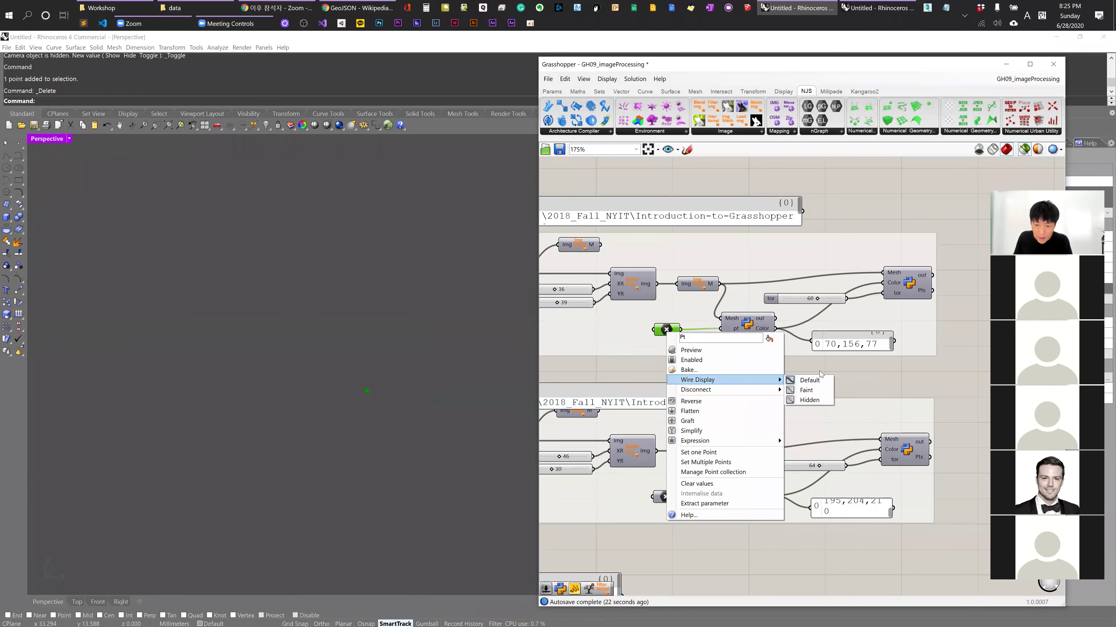
click(701, 309)
Display the resized image mesh and place a point object on its blue river.
click(713, 285)
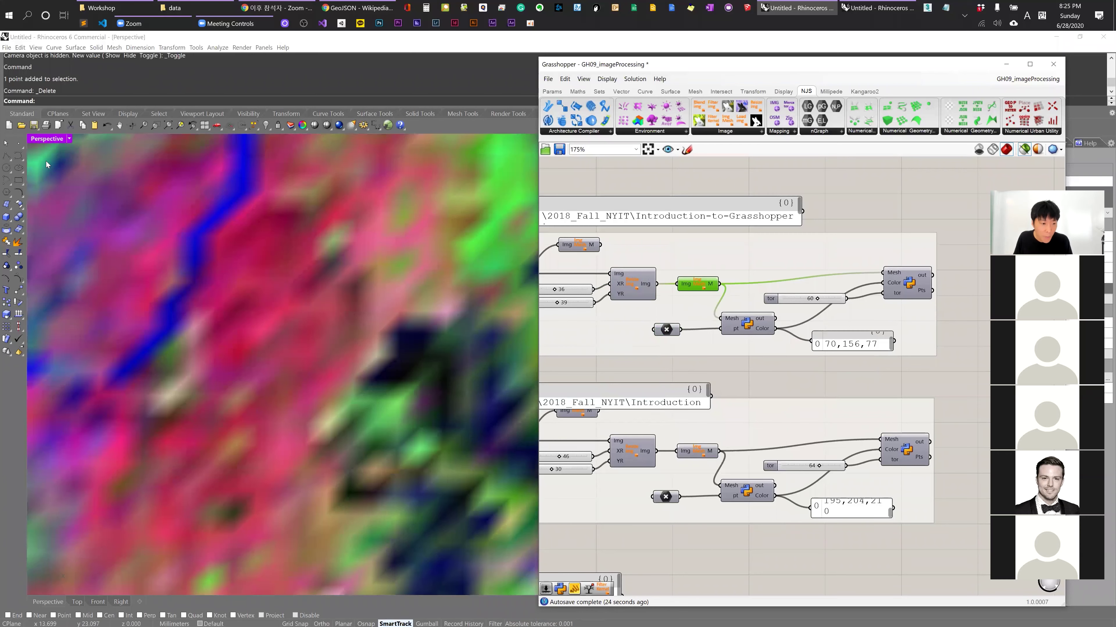
click(18, 143)
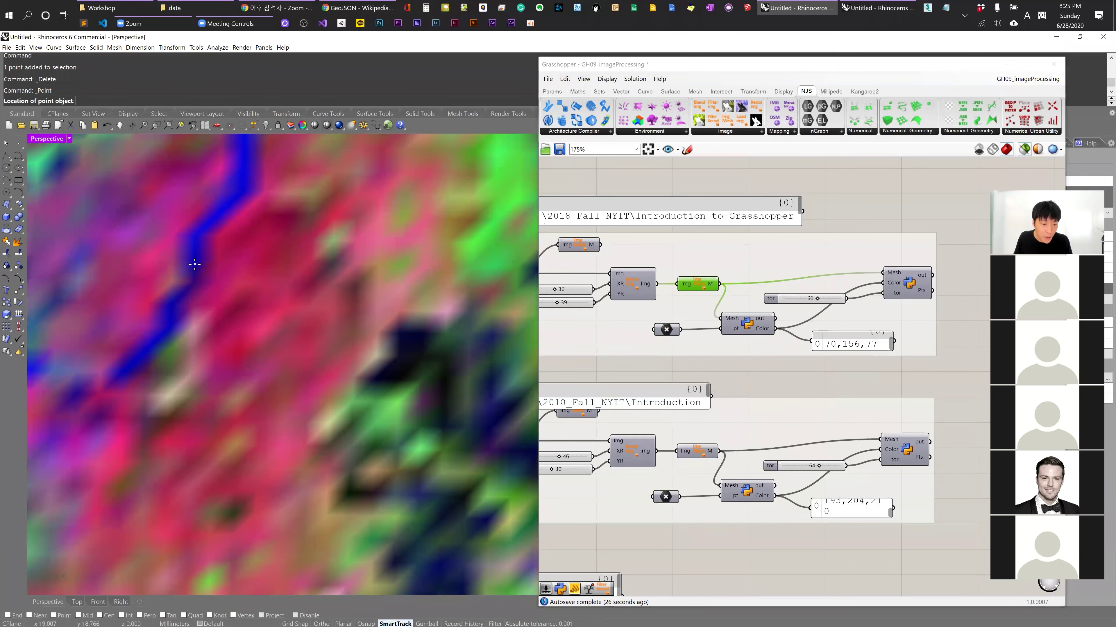
click(192, 258)
drag(171, 228, 228, 300)
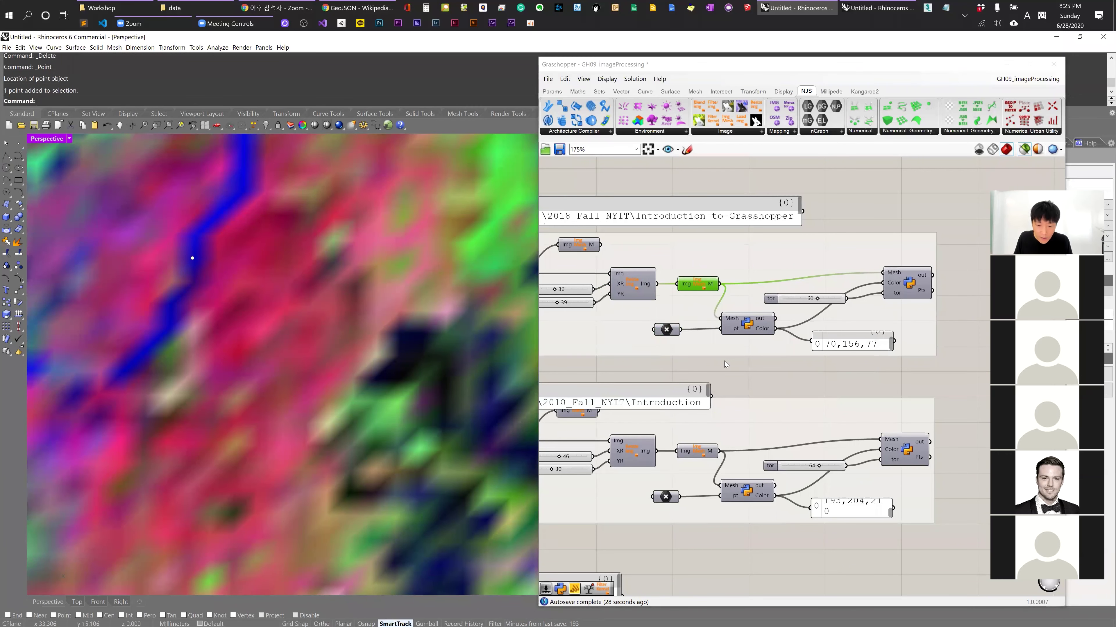
Set the second group's sampling point parameter to a spot in the purple area beside the river.
right_click(666, 330)
click(717, 448)
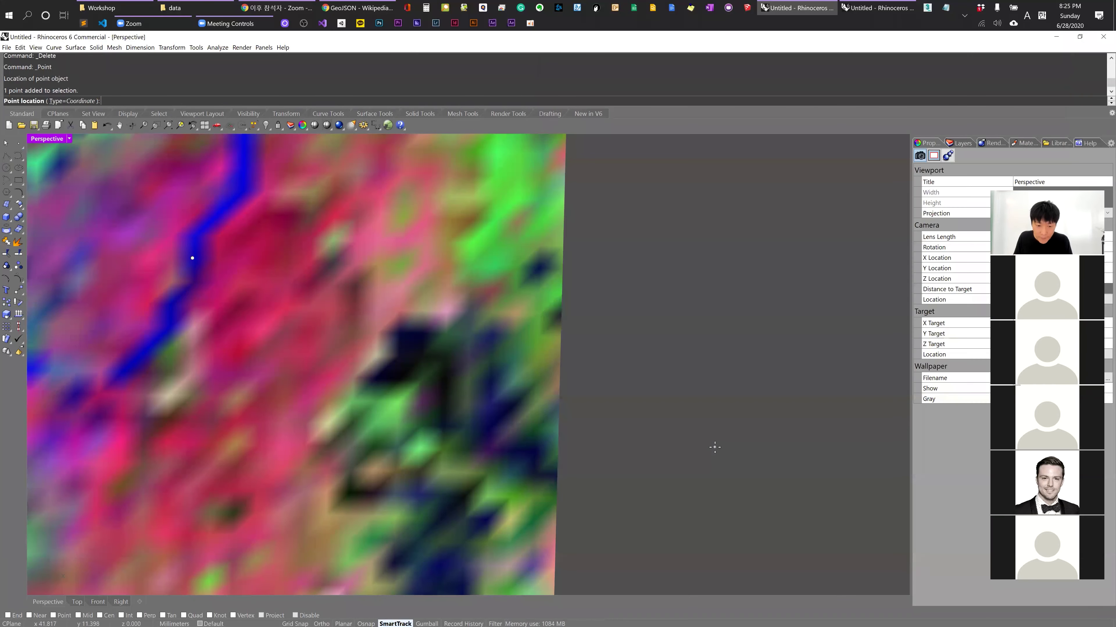
click(149, 218)
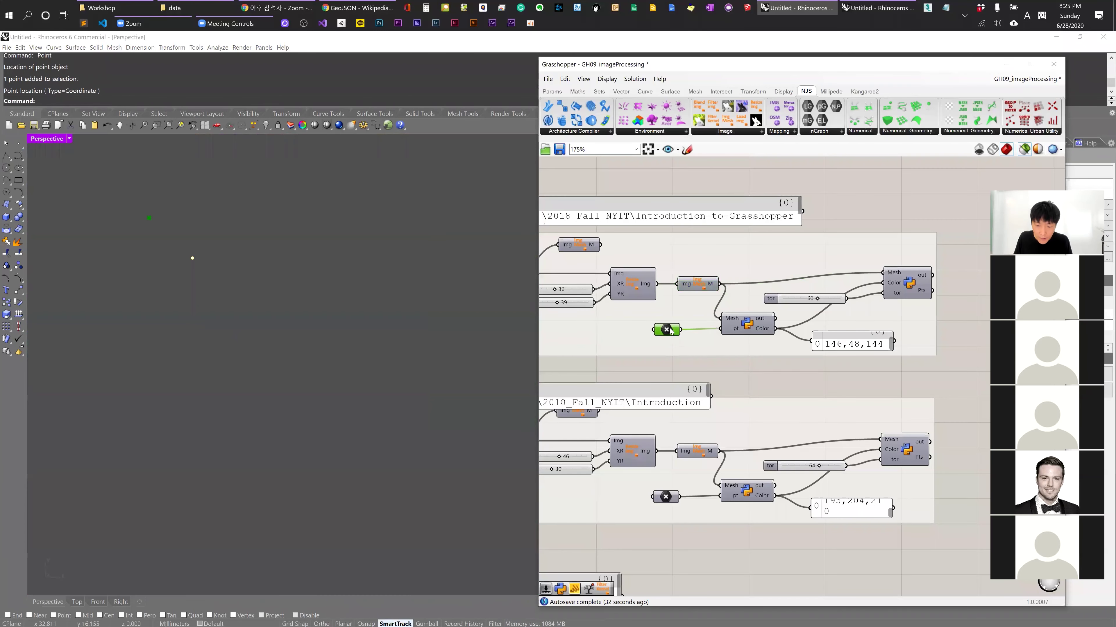
Set the second group's sampling point parameter to the point object placed on the blue river.
right_click(668, 329)
click(711, 448)
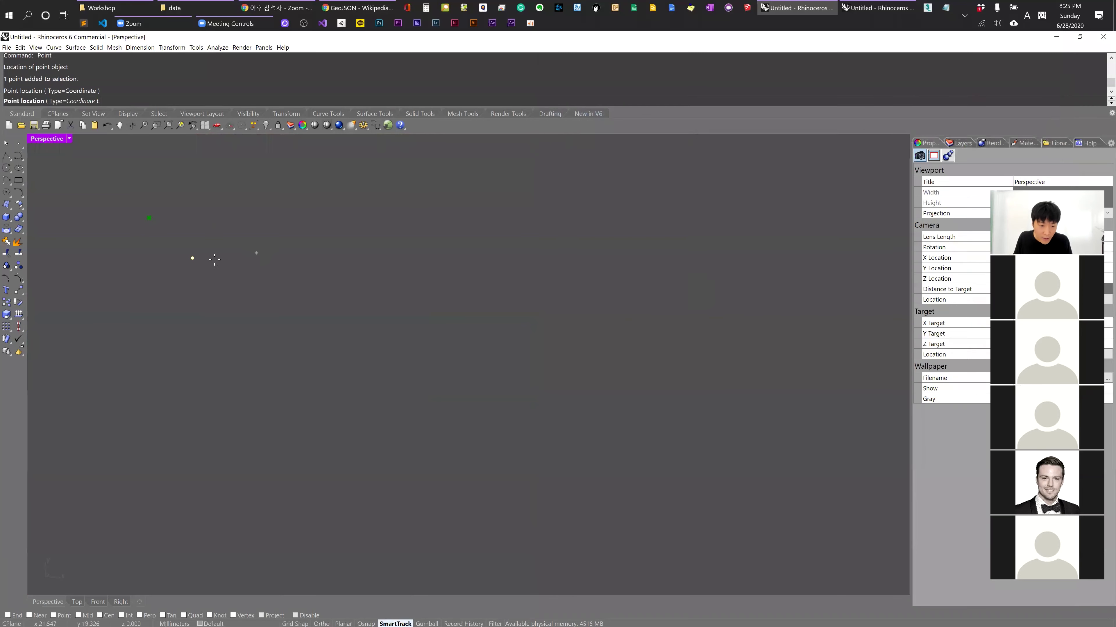
click(194, 259)
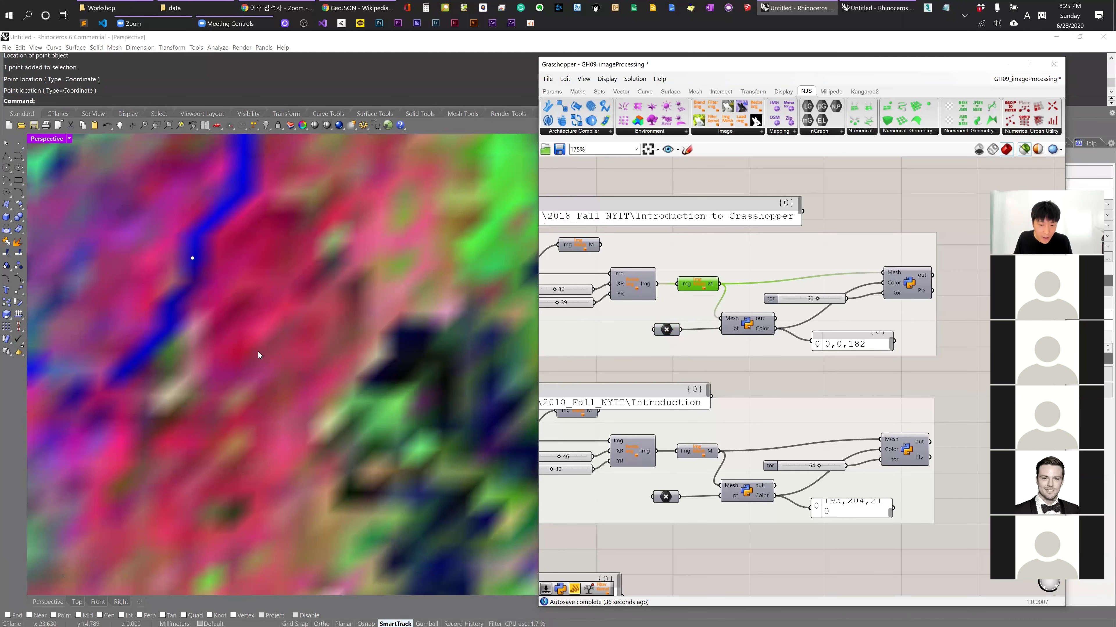
Preview the color-matching points from the second group's tolerance script over the whole resized image mesh.
scroll(383, 363, down, 2)
scroll(382, 363, down, 4)
shift+click(911, 286)
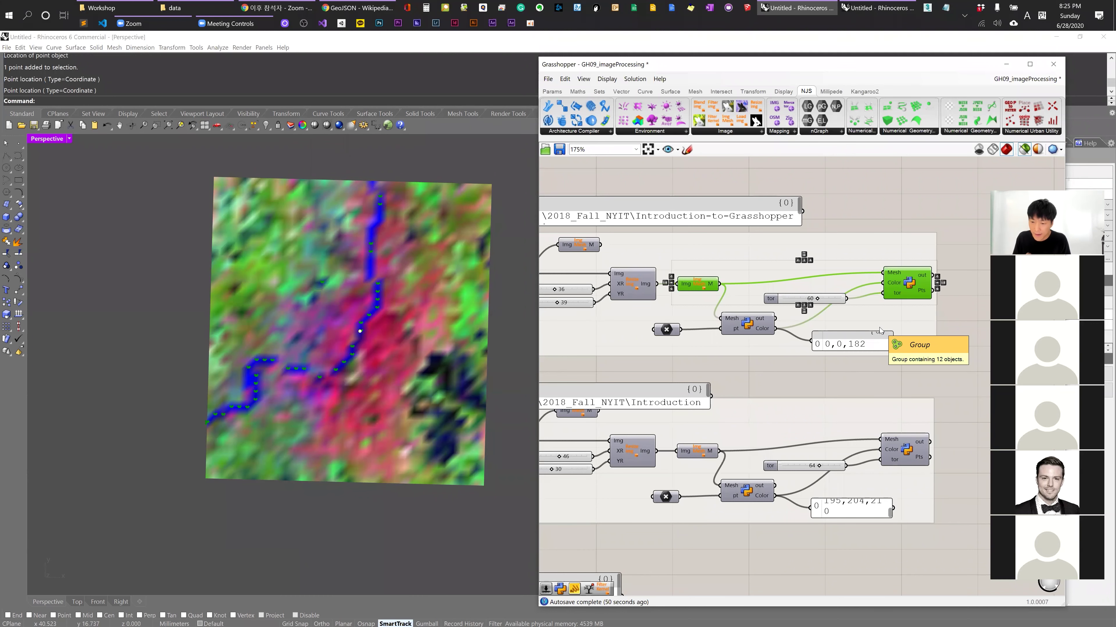
Set the second group's color tolerance (tor) to 75.
scroll(793, 308, up, 4)
mouse_move(840, 291)
mouse_down()
mouse_move(793, 300)
mouse_move(850, 303)
mouse_up()
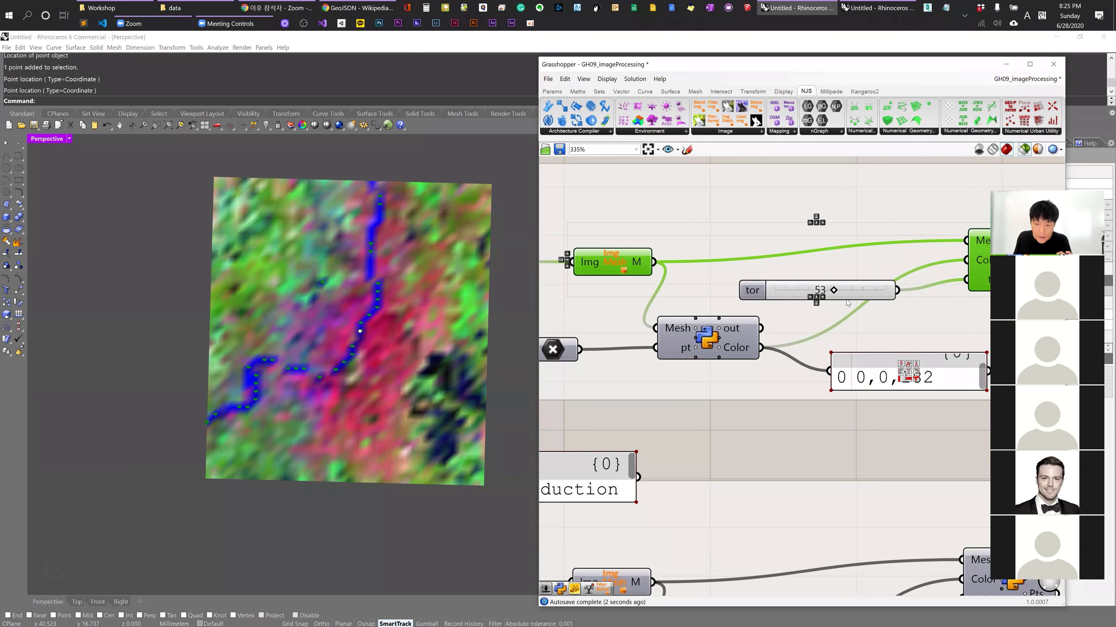
right_drag(907, 306, 825, 301)
drag(752, 290, 776, 291)
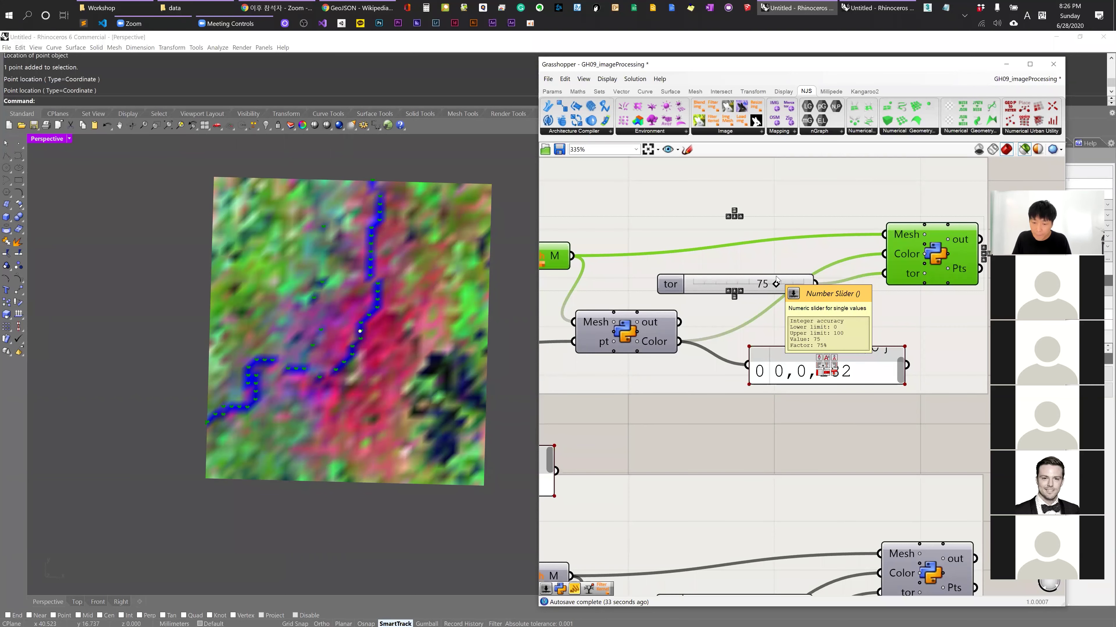
Preview the third group's resized rabbit image mesh together with the color-matching points from its tolerance script.
scroll(713, 435, down, 5)
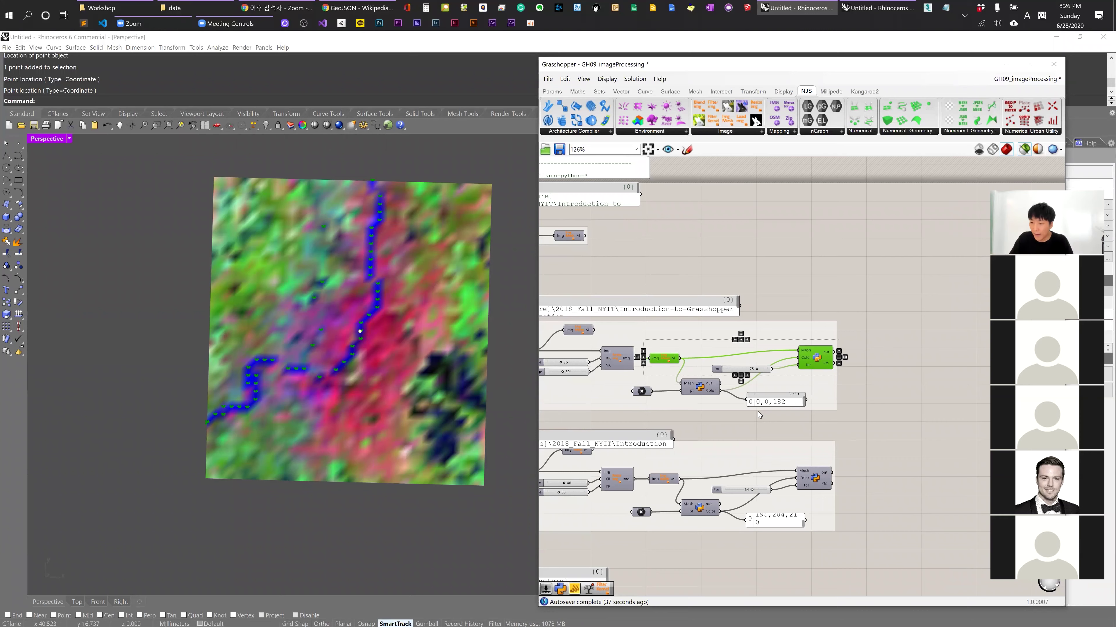
scroll(752, 413, up, 4)
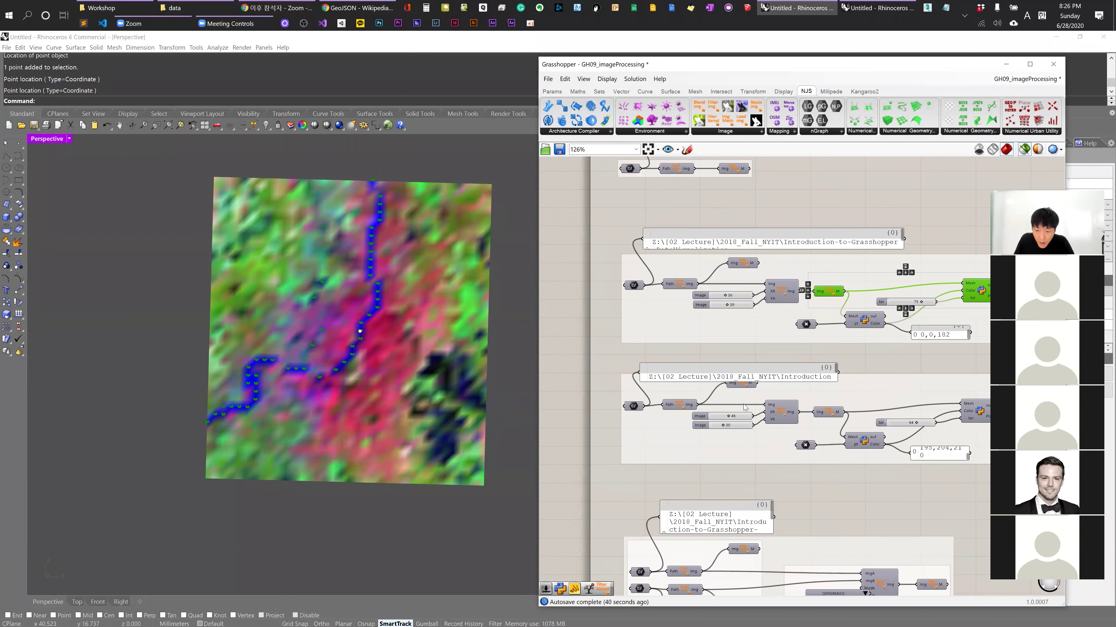
click(810, 424)
click(881, 423)
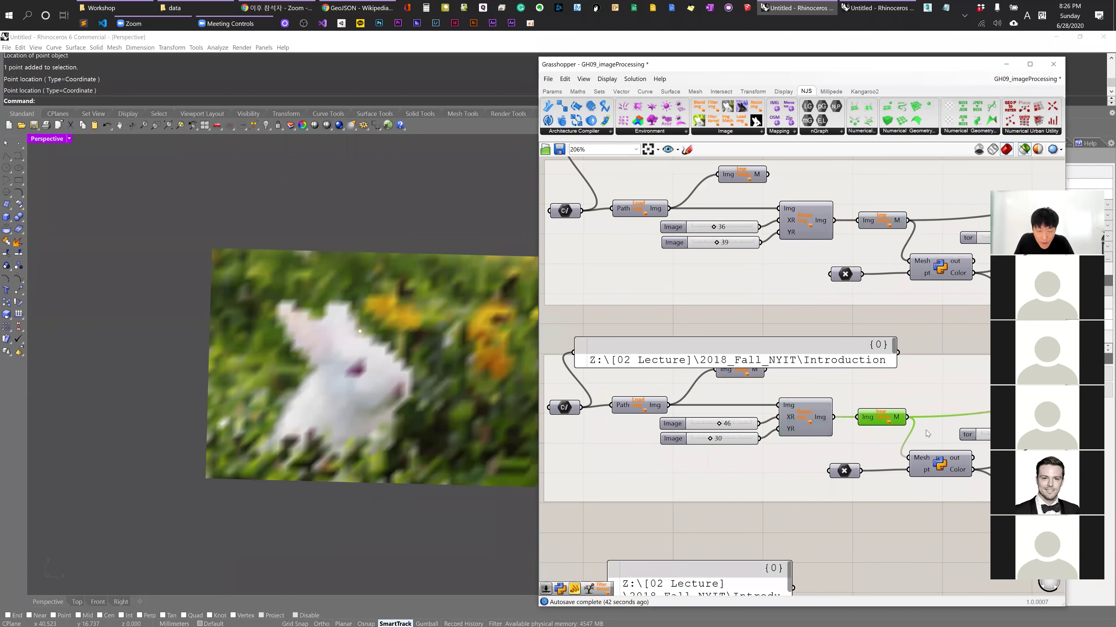
right_drag(925, 430, 716, 424)
shift+click(922, 418)
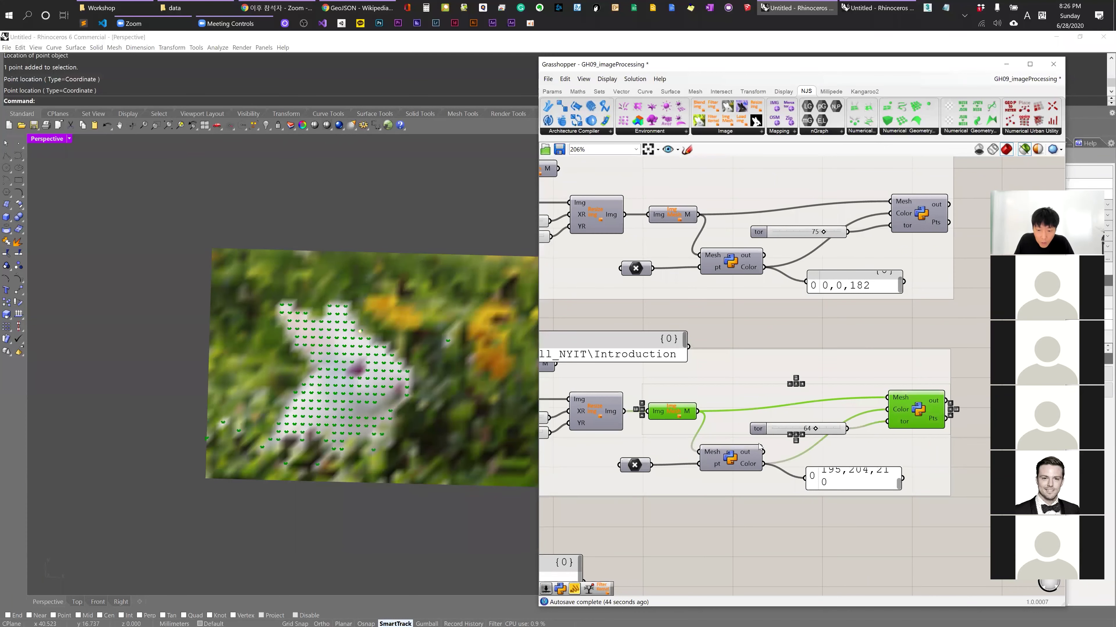
Set the rabbit group's color tolerance (tor) to 36.
scroll(816, 424, up, 3)
drag(814, 431, 789, 435)
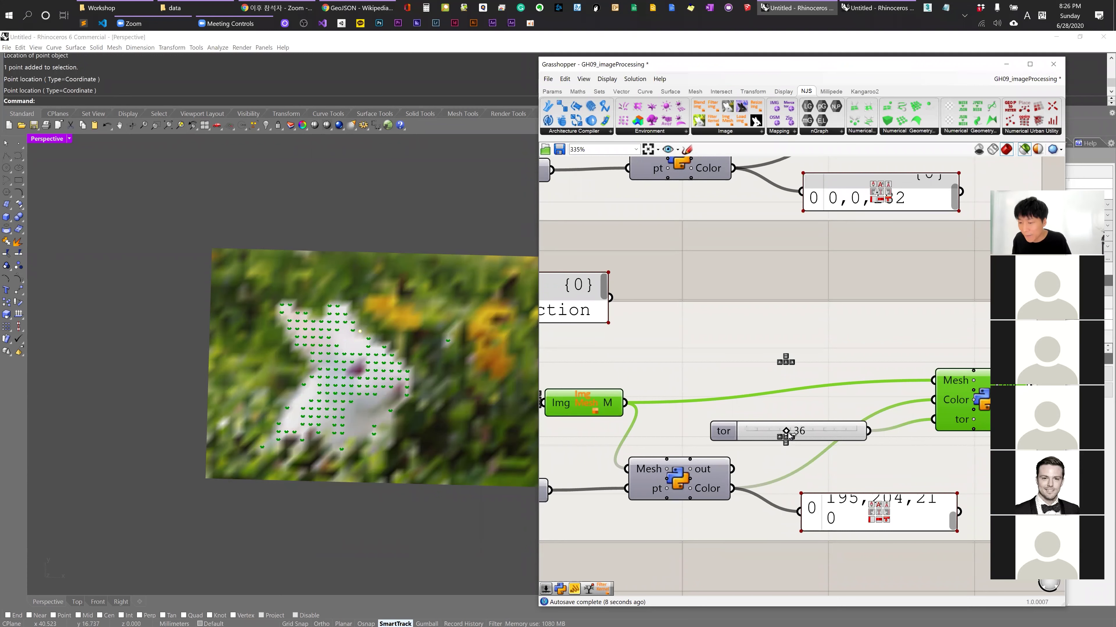
scroll(786, 435, down, 5)
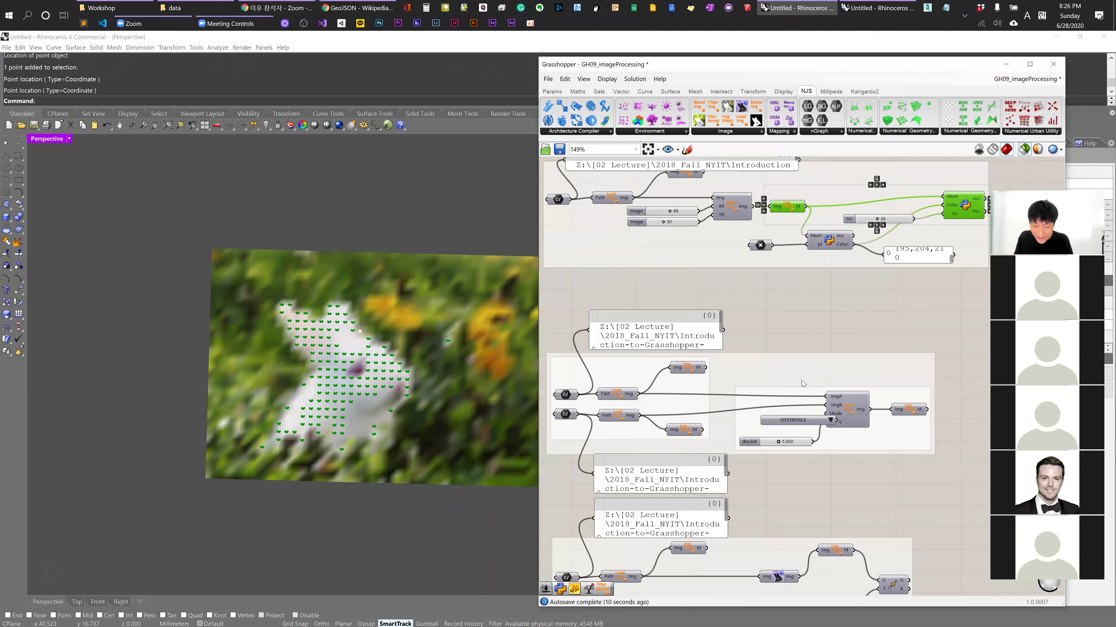
Preview the blending group's two source image meshes, the rabbit and the elephants, one after the other.
right_drag(734, 348, 764, 302)
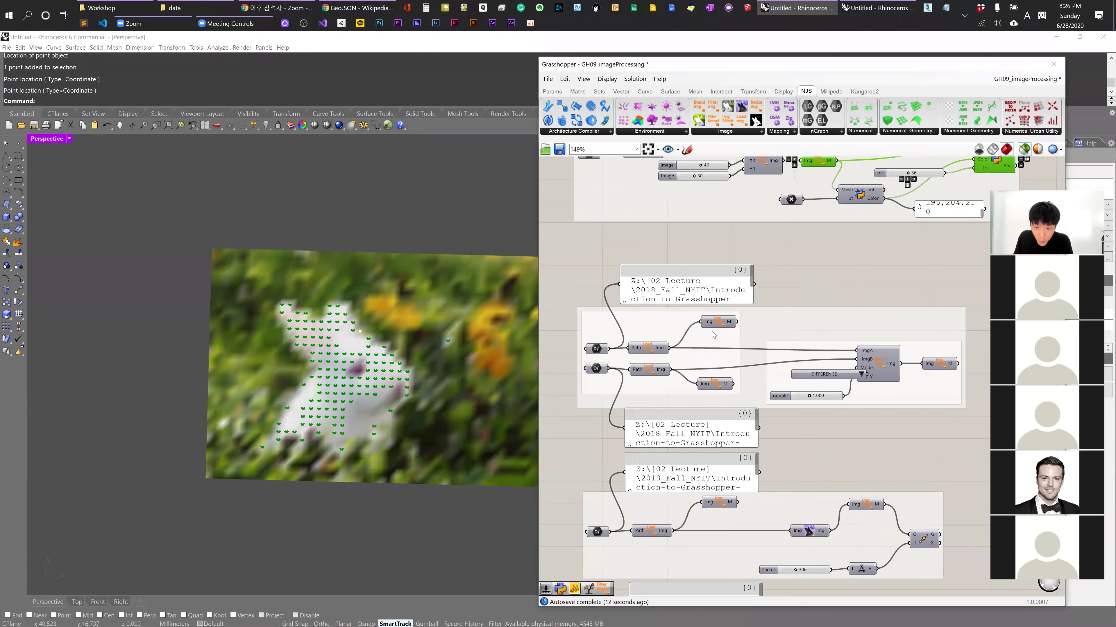
click(717, 322)
scroll(242, 419, down, 6)
right_drag(484, 392, 335, 370)
scroll(296, 334, down, 5)
click(720, 388)
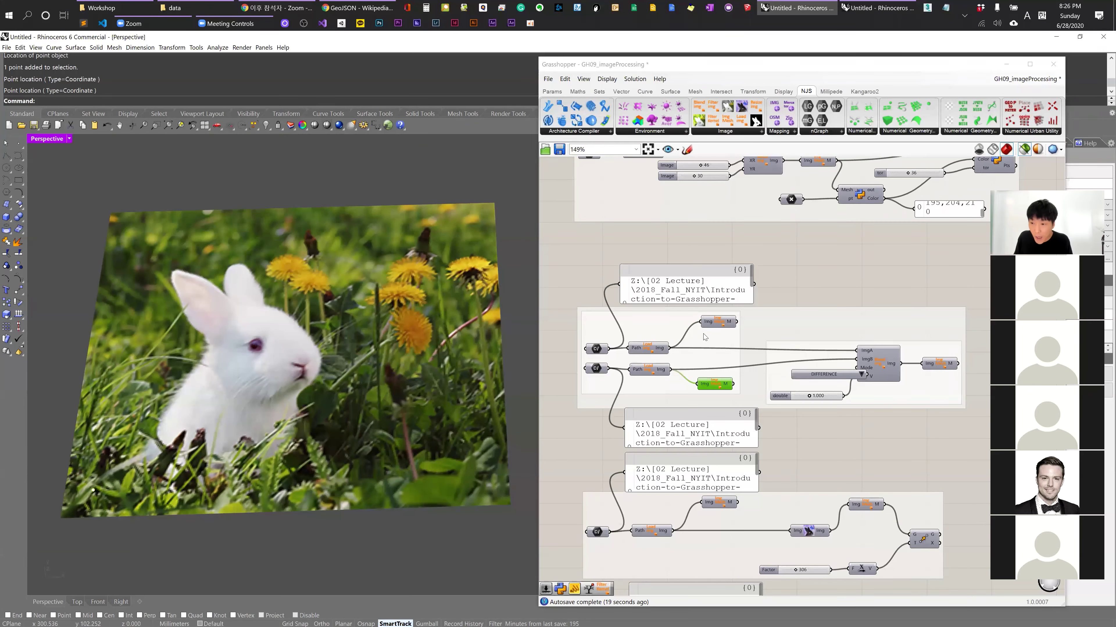
click(719, 322)
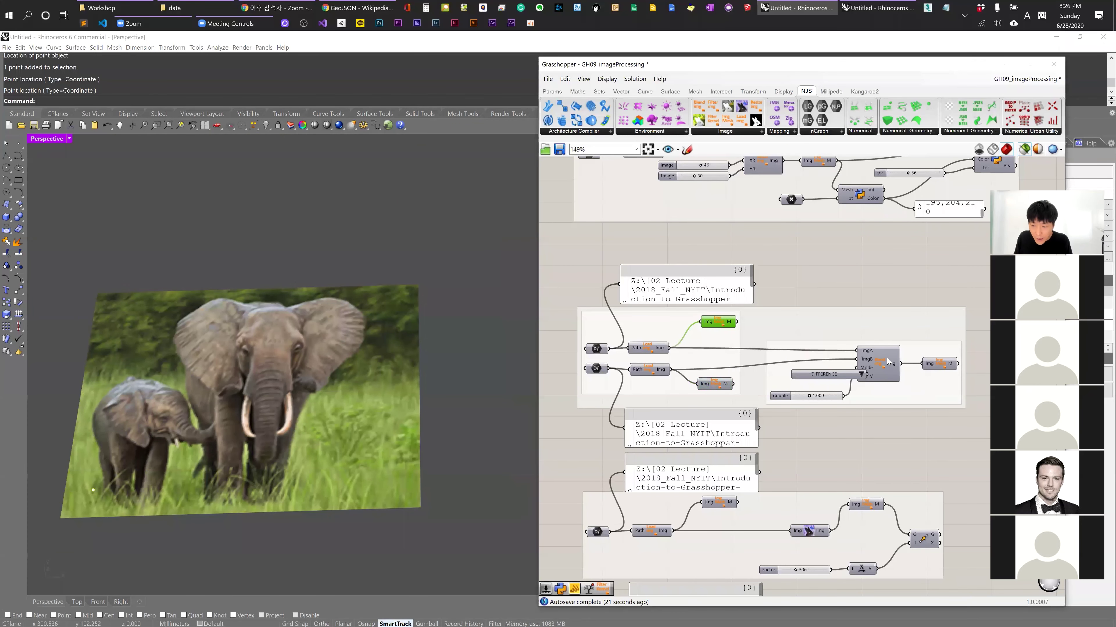
Move the blend mode list clear of the blending component and preview the blended image mesh.
drag(841, 375, 804, 373)
click(874, 374)
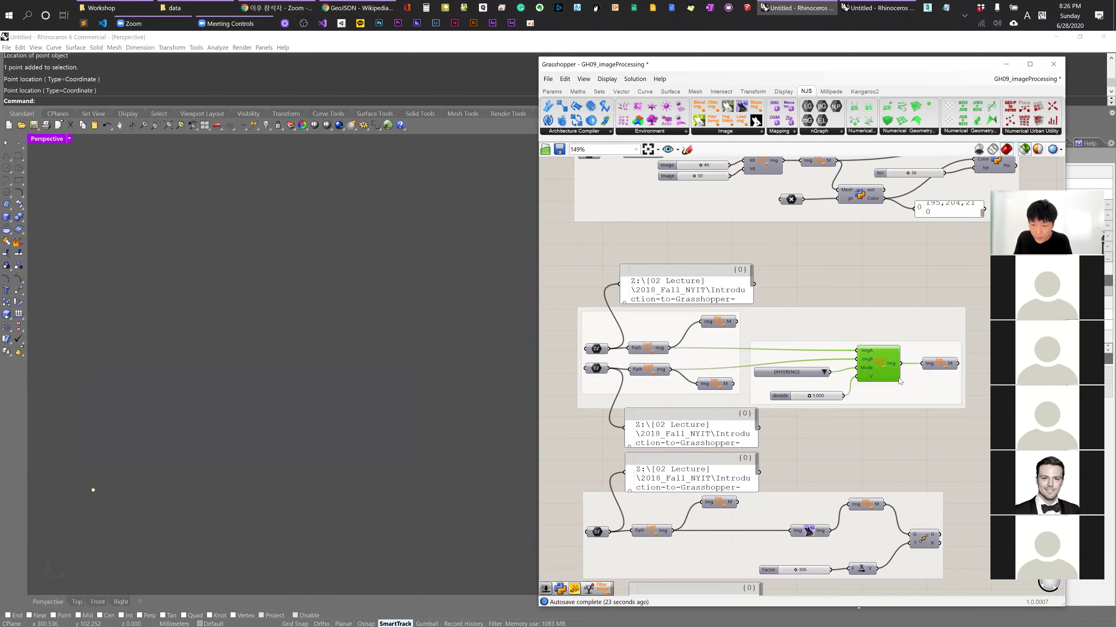
click(927, 368)
mouse_move(810, 381)
right_down()
mouse_move(860, 364)
mouse_move(800, 363)
right_up()
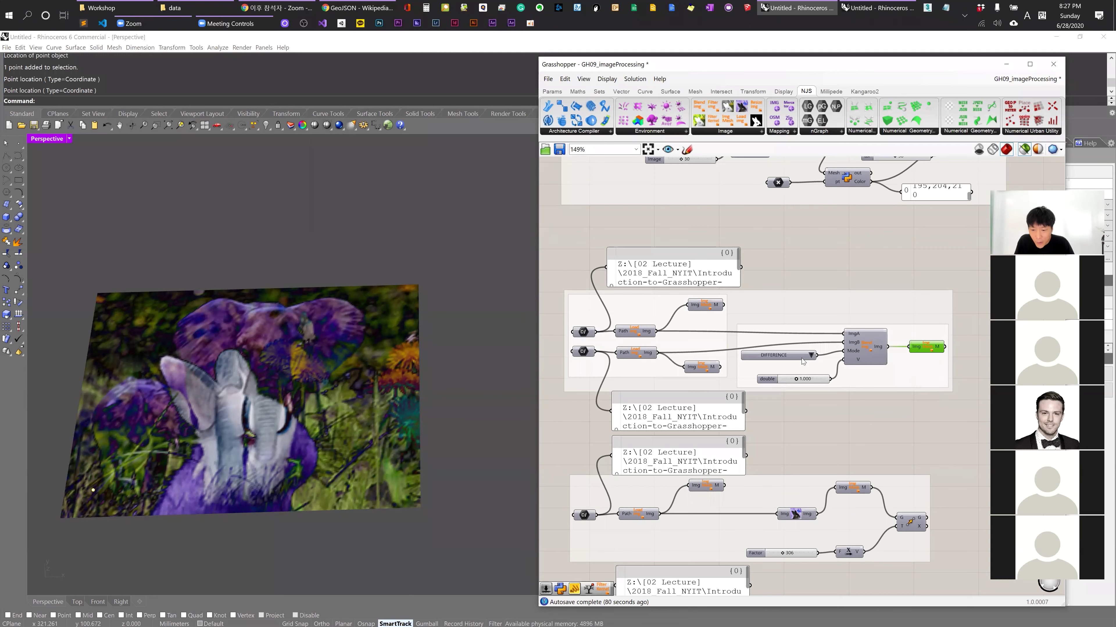
Copy the rabbit group's sampling point, color sampling script, tor slider and tolerance script to the space beside the blending group.
right_drag(870, 176, 727, 267)
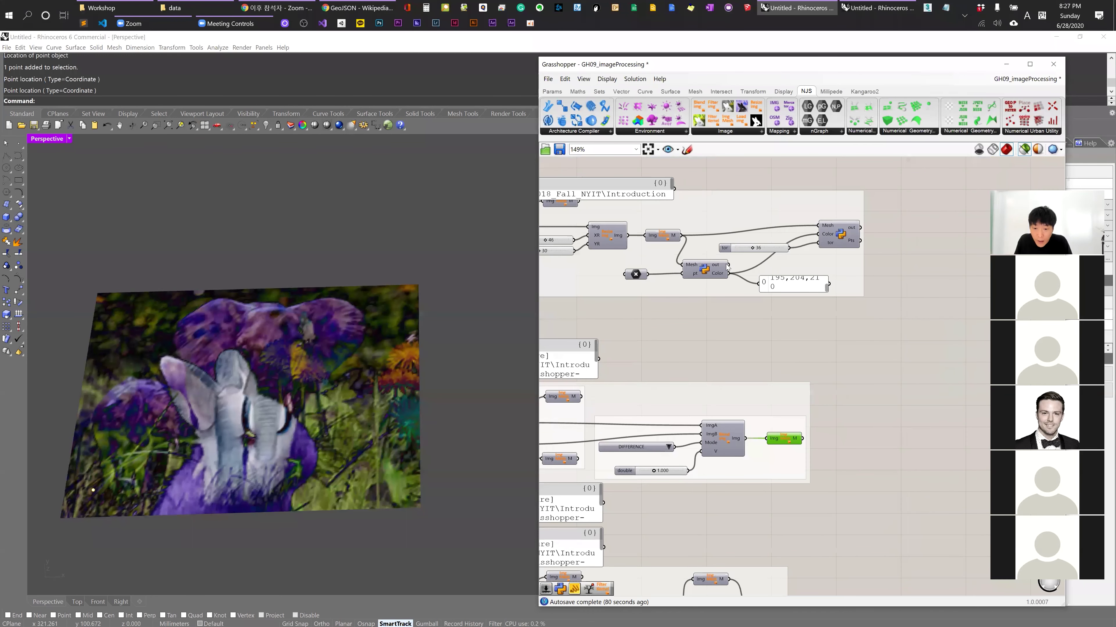
click(710, 270)
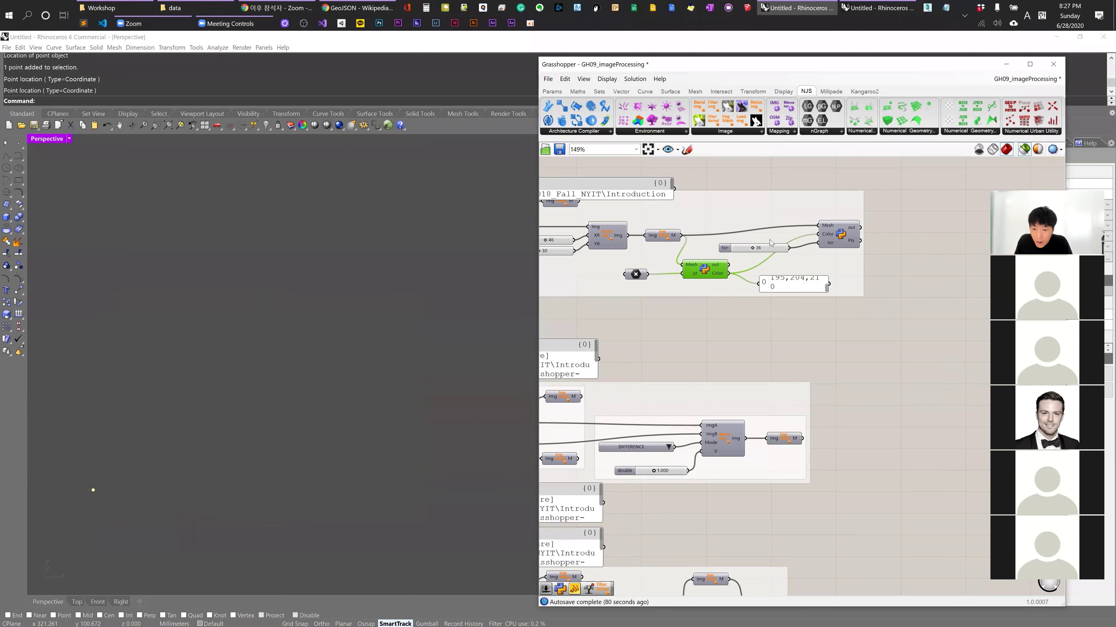
shift+click(770, 250)
shift+click(830, 239)
shift+click(635, 274)
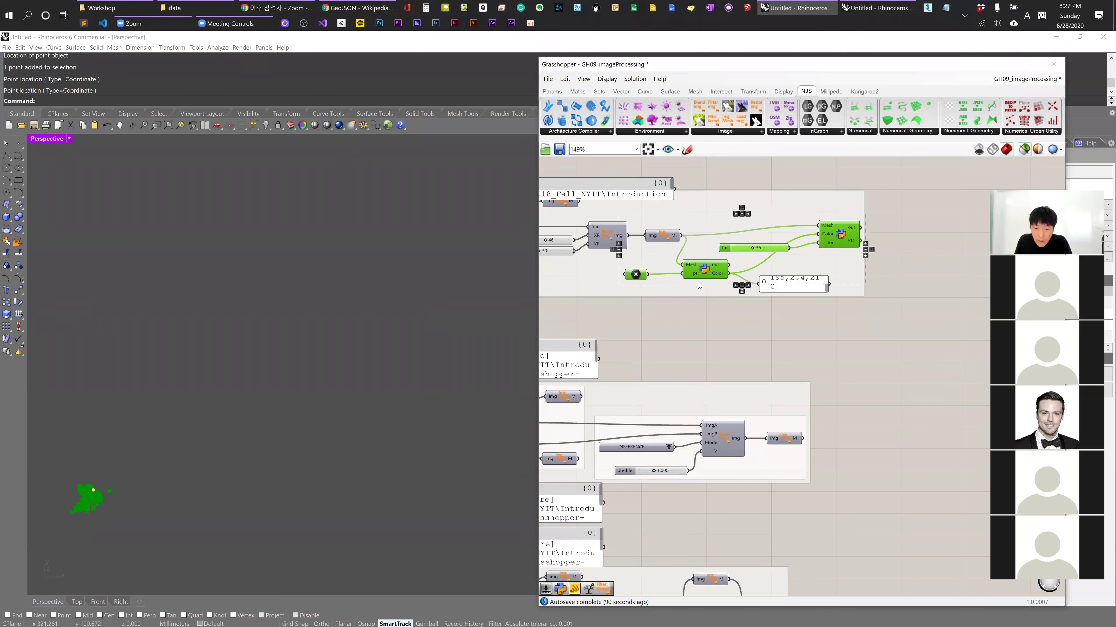
alt+drag(695, 277, 799, 521)
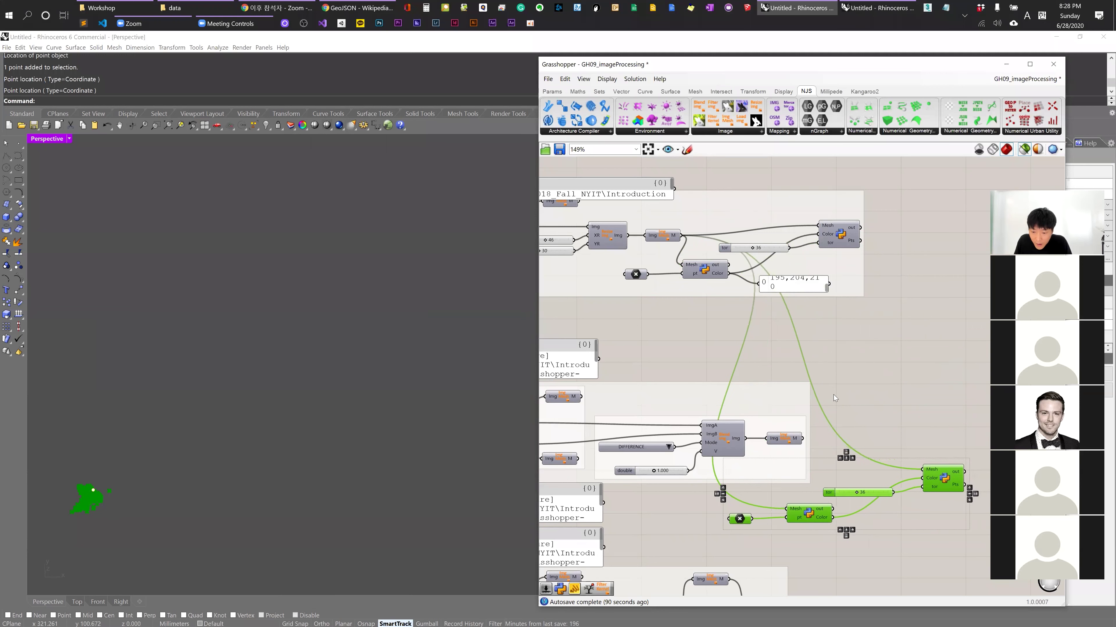
Connect the blended image mesh to the Mesh inputs of both copied scripts and preview the color-matching points.
click(898, 404)
shift+drag(802, 438, 922, 470)
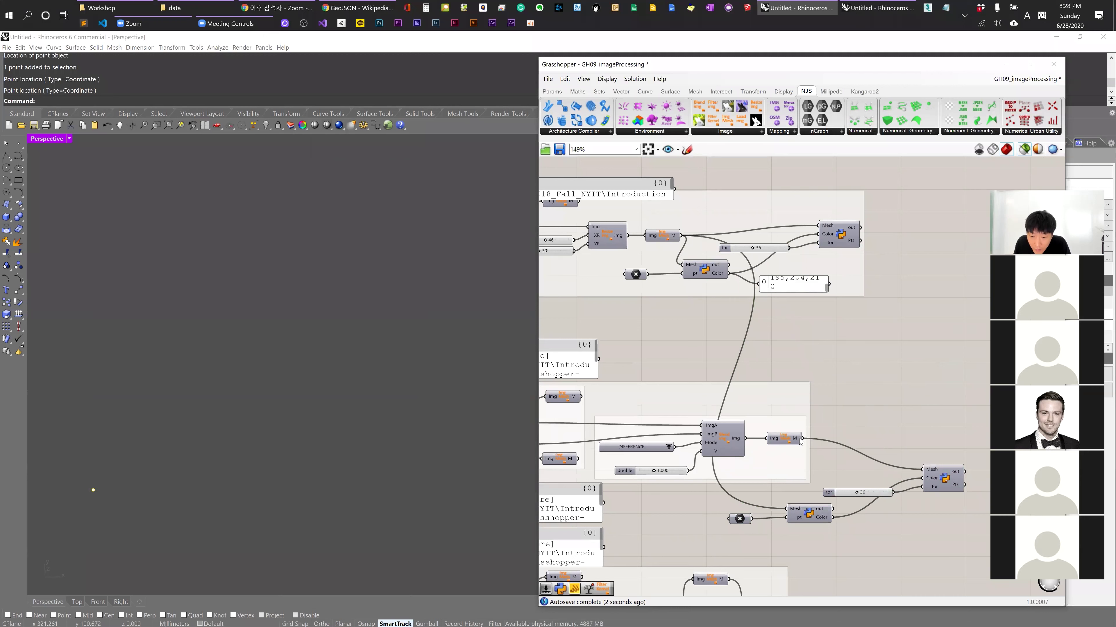
shift+drag(801, 438, 786, 509)
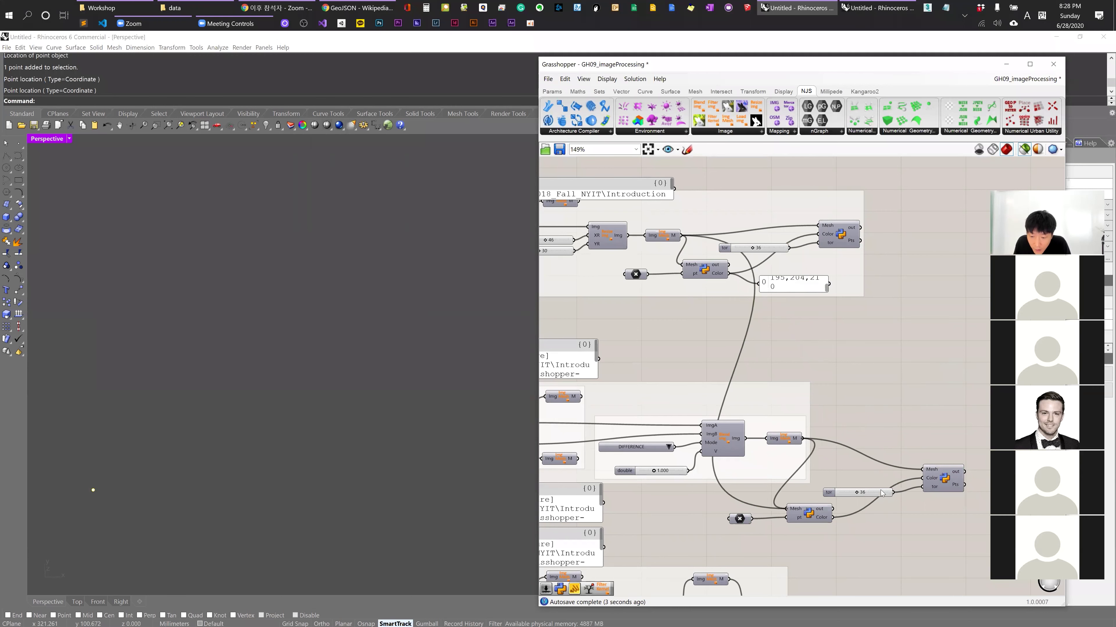
click(805, 507)
click(940, 481)
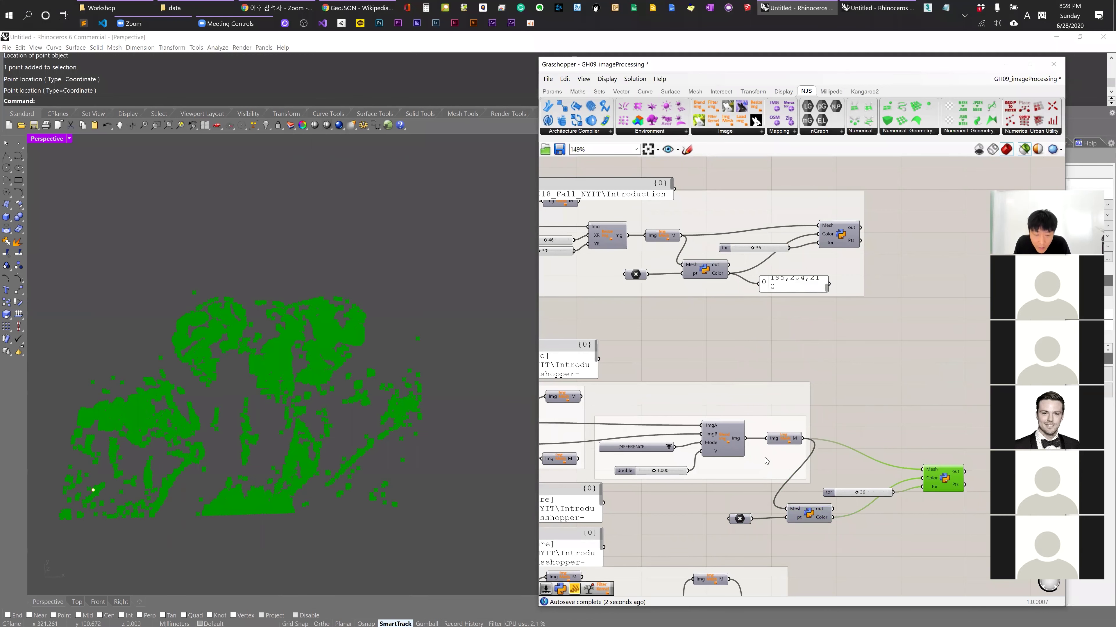
Preview the DIFFERENCE-blended image mesh underneath its color-matching points.
shift+click(706, 449)
shift+click(779, 441)
right_drag(673, 449, 760, 430)
click(756, 431)
click(750, 443)
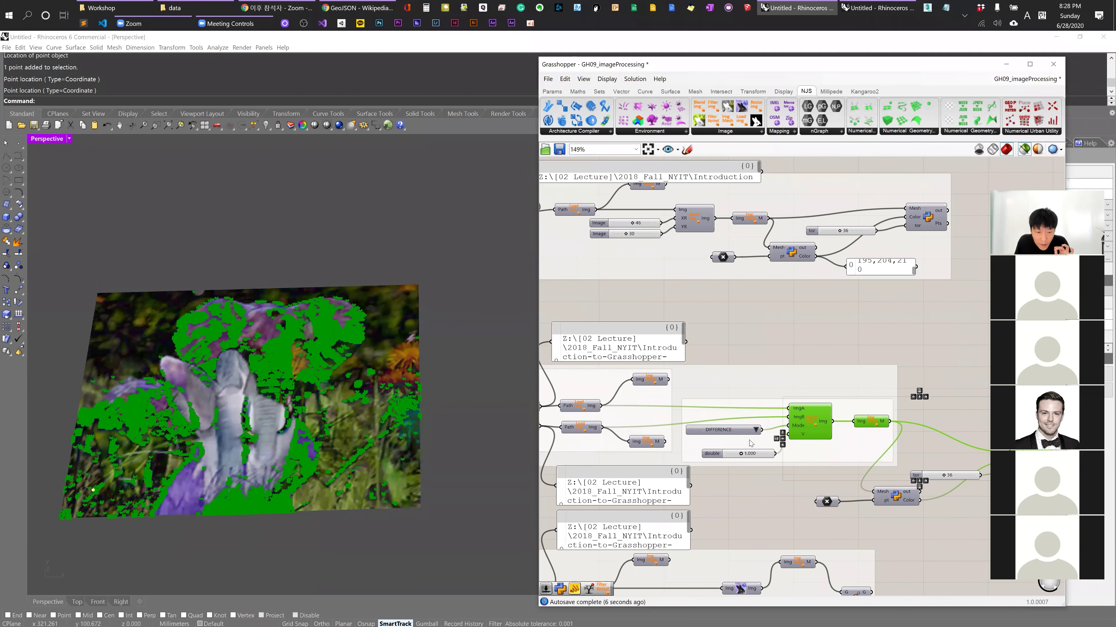
Try the ADDITION and DARKEN blend modes while previewing the color-matching points of the blended image.
click(730, 432)
right_drag(1007, 464, 905, 456)
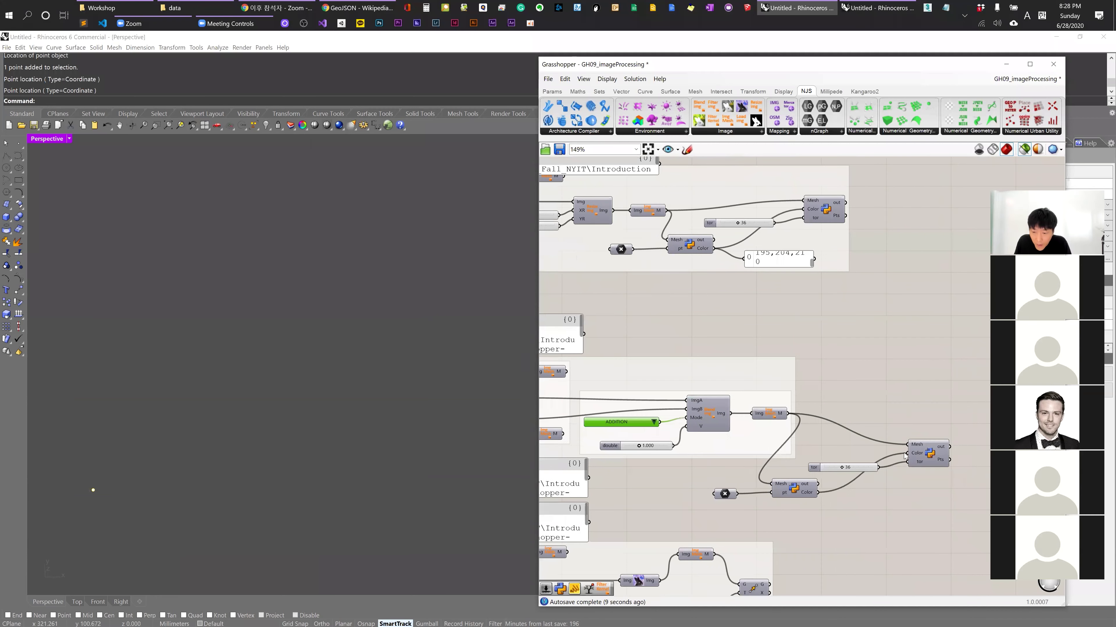
click(936, 455)
shift+click(793, 488)
click(654, 422)
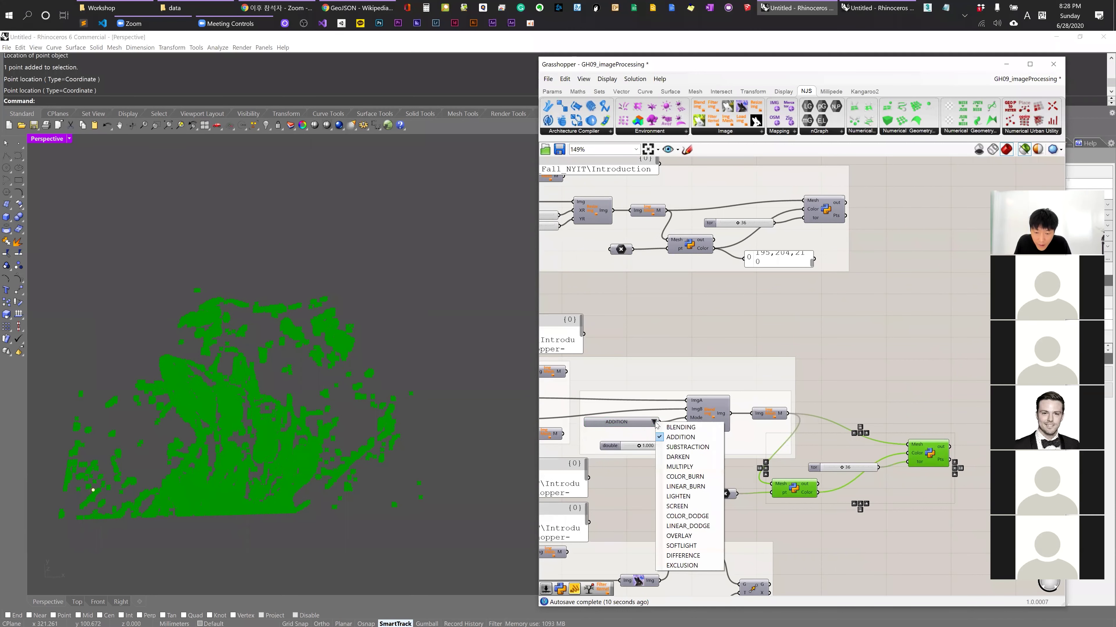
click(681, 457)
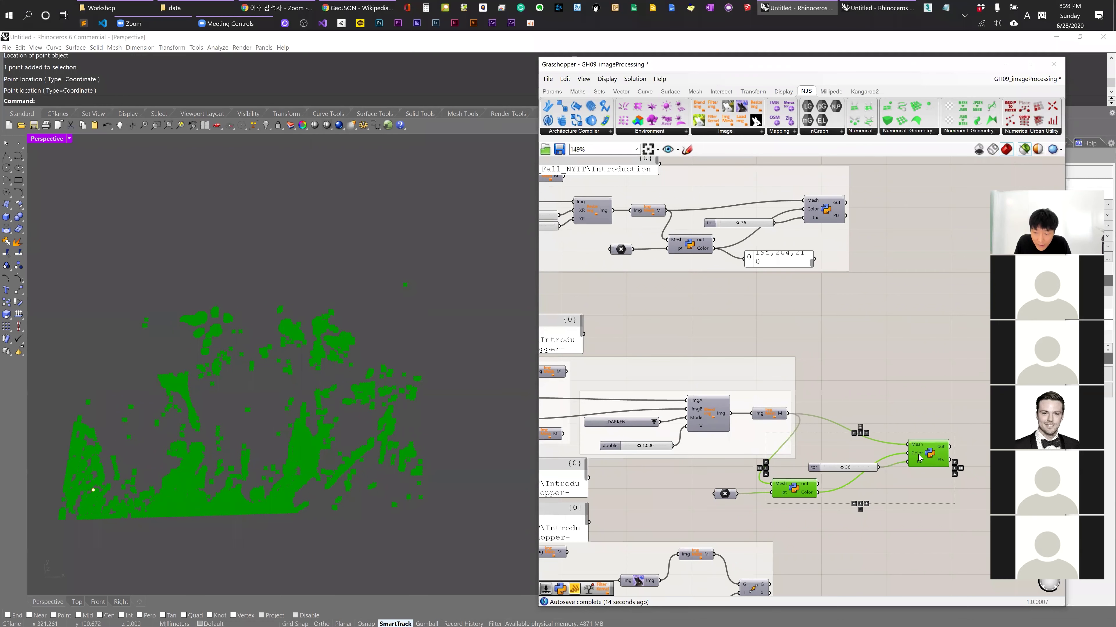
Set the blend mode to SCREEN and preview the blended image mesh with its color-matching points.
click(654, 422)
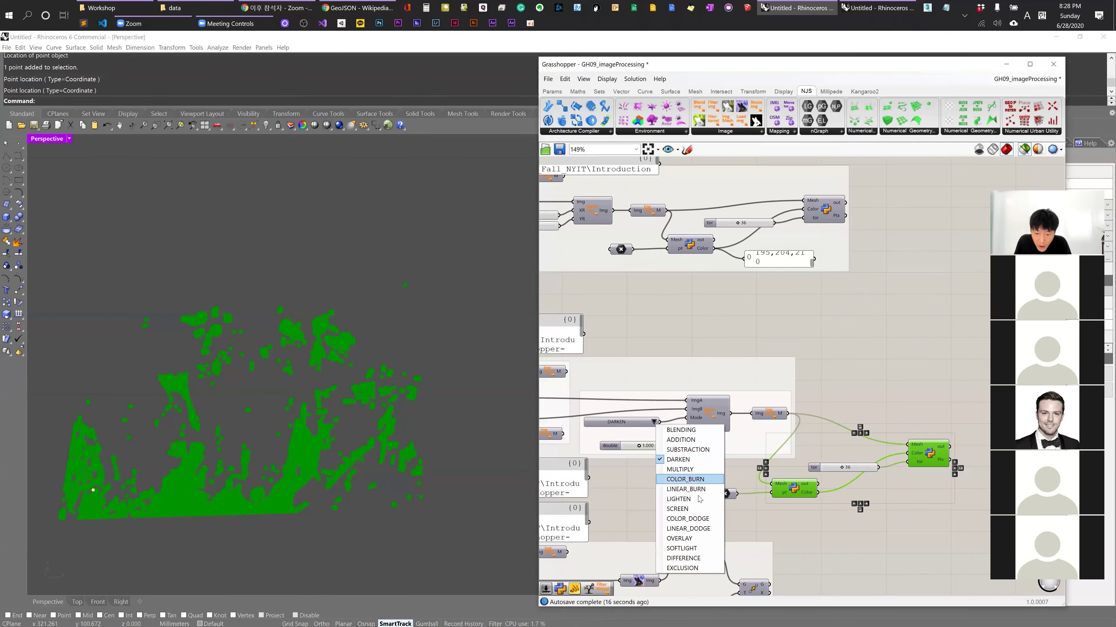
click(697, 509)
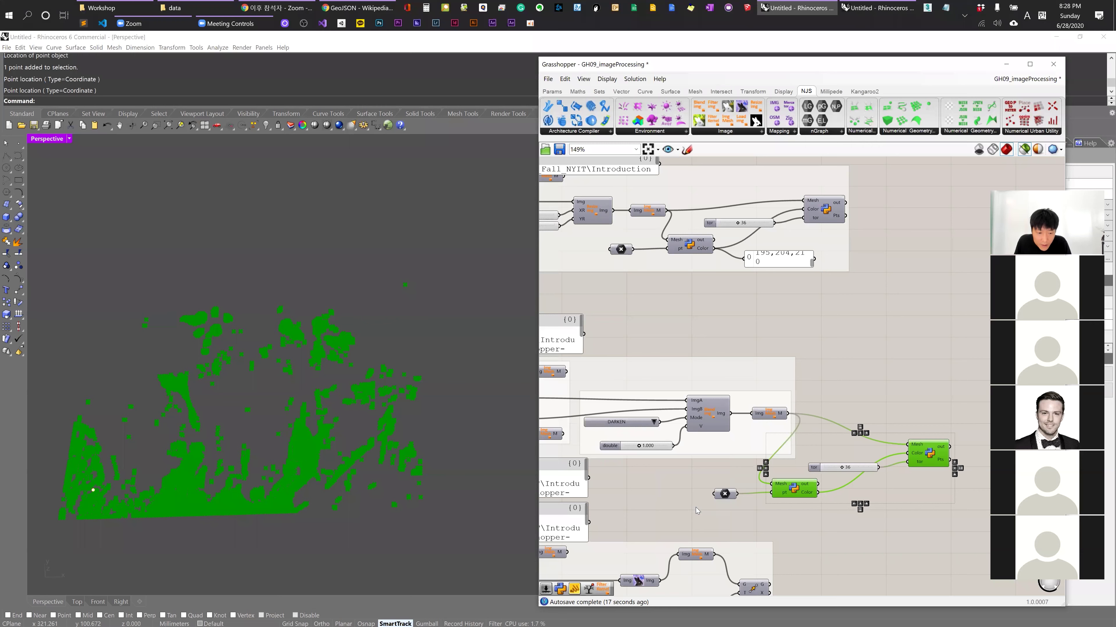
drag(930, 457, 933, 449)
shift+click(708, 421)
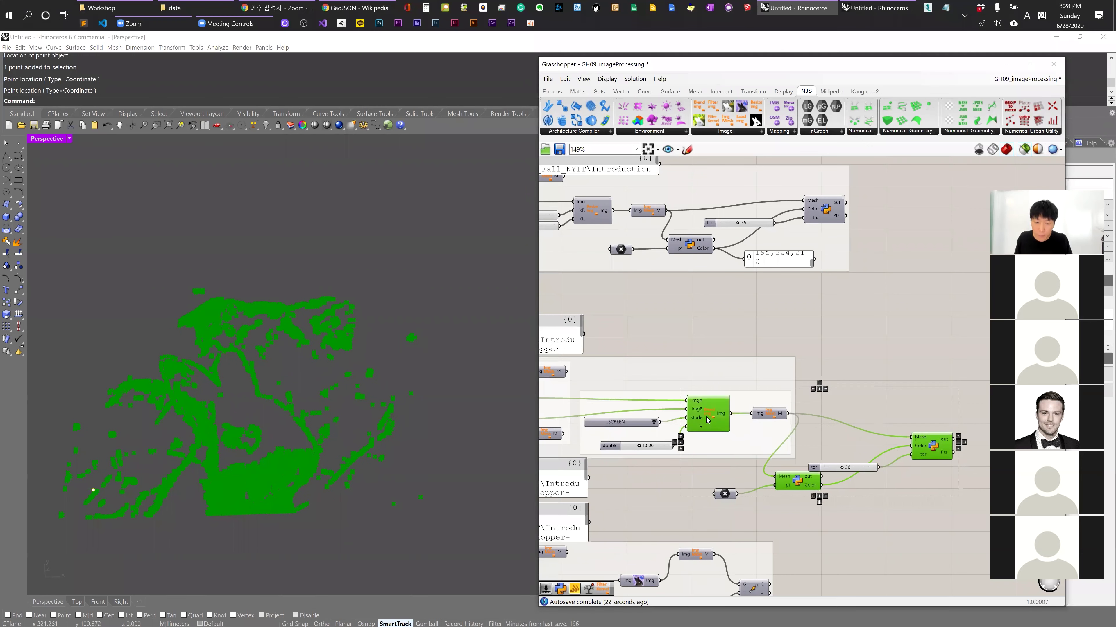
shift+click(761, 417)
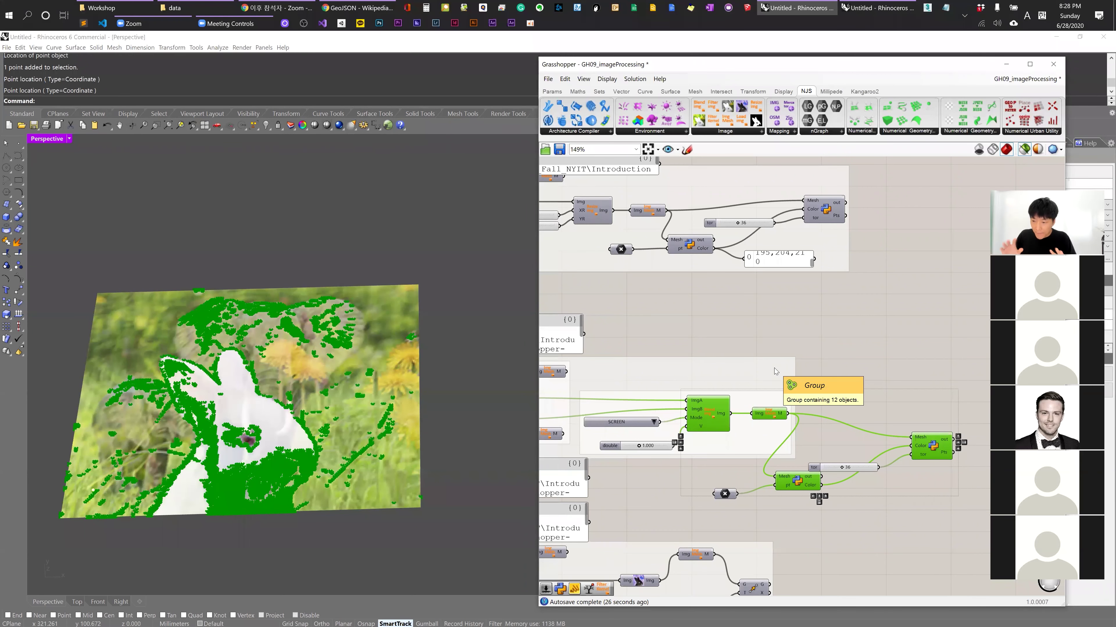
Preview the original rabbit mesh and the color-inverted mesh in the group below the blending group.
mouse_move(809, 362)
scroll(761, 348, down, 4)
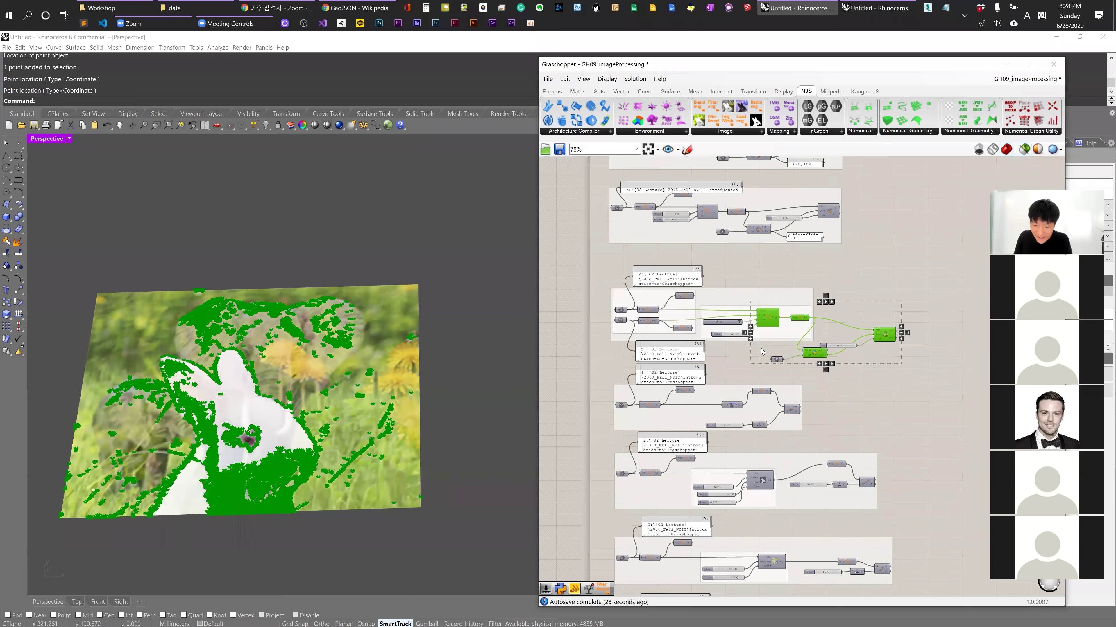
scroll(743, 330, up, 7)
right_drag(750, 356, 846, 334)
click(736, 291)
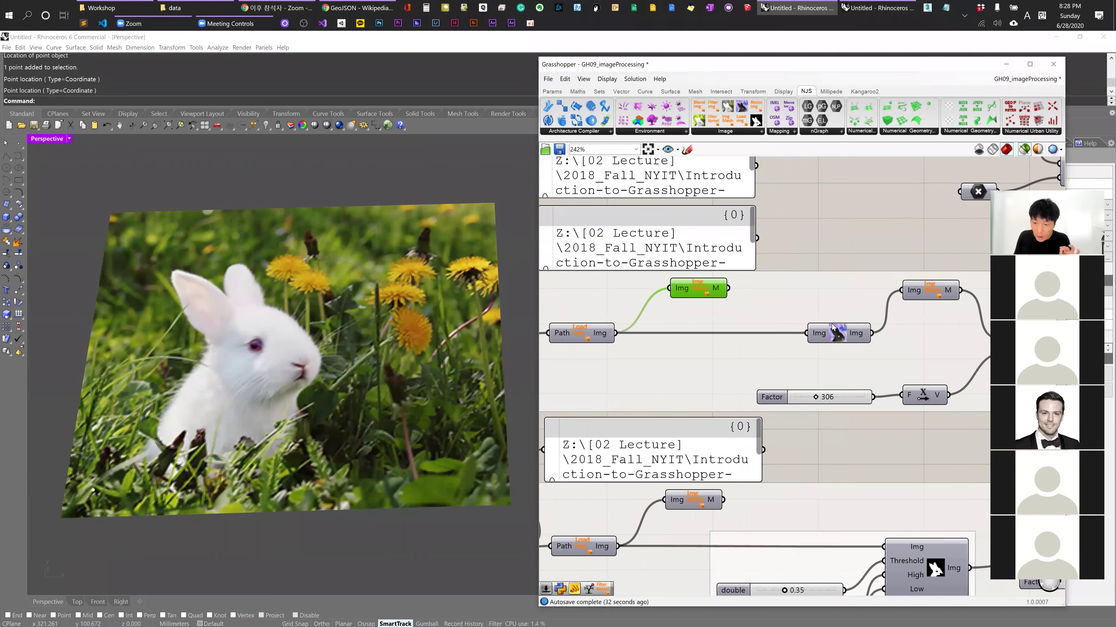
click(847, 336)
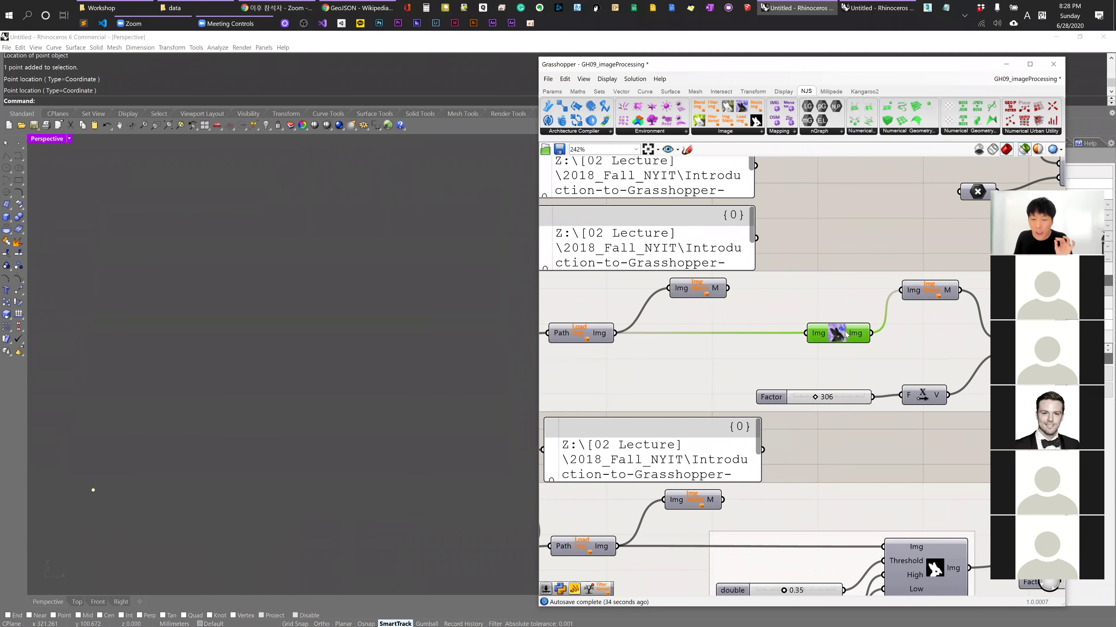
click(932, 290)
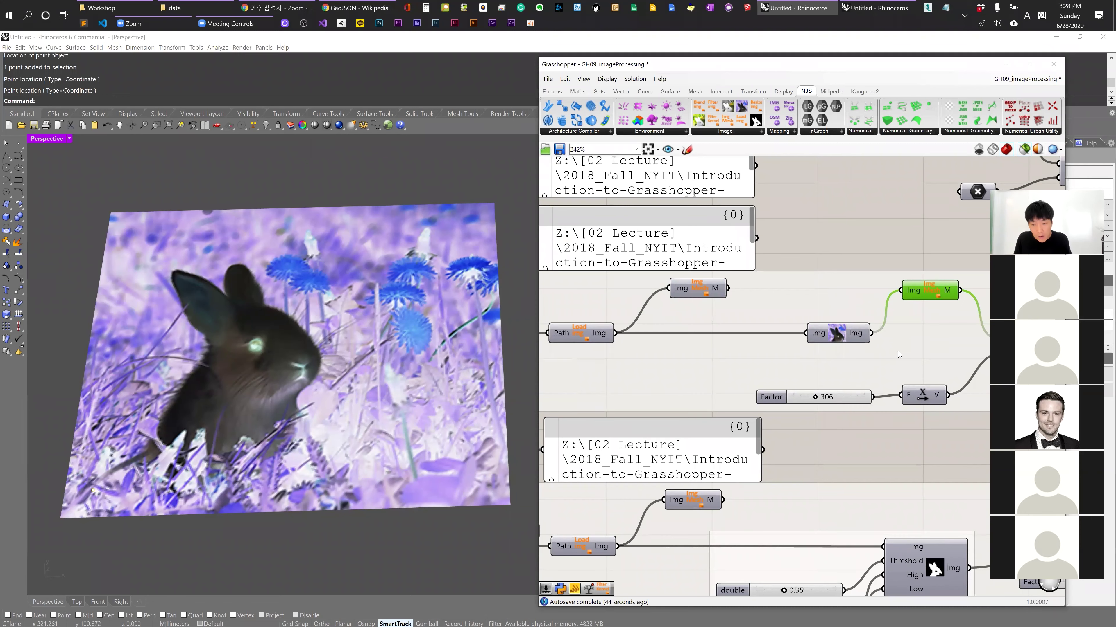
Preview the original rabbit mesh side by side with the inverted mesh shifted by the Move component.
right_drag(893, 359, 661, 353)
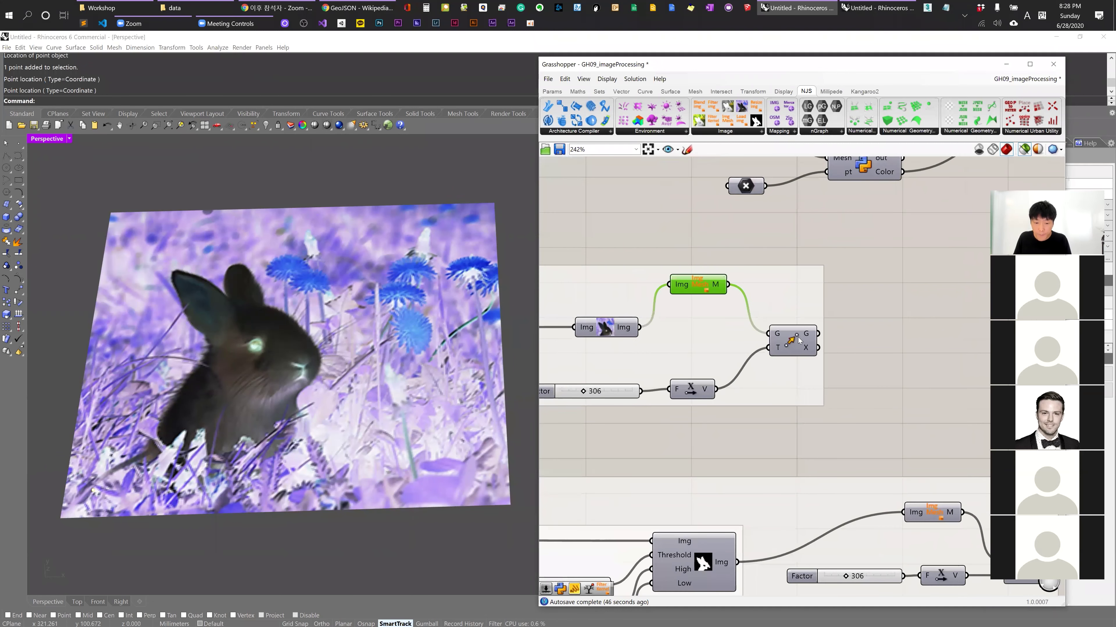
shift+click(795, 338)
shift+right_drag(470, 367, 427, 358)
scroll(427, 361, down, 5)
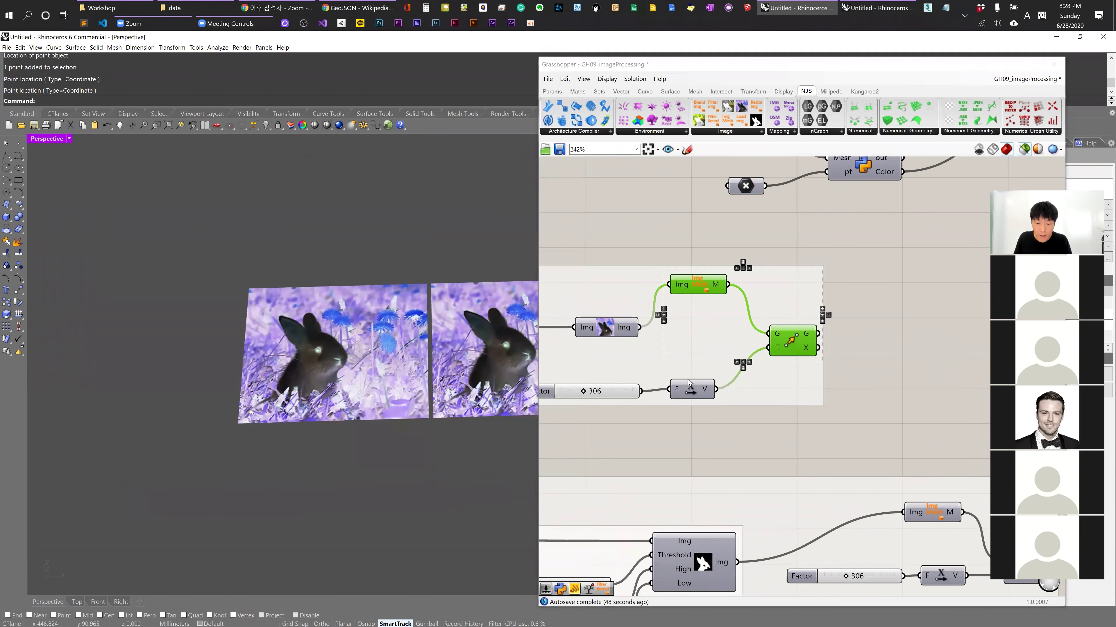
right_drag(592, 342, 685, 345)
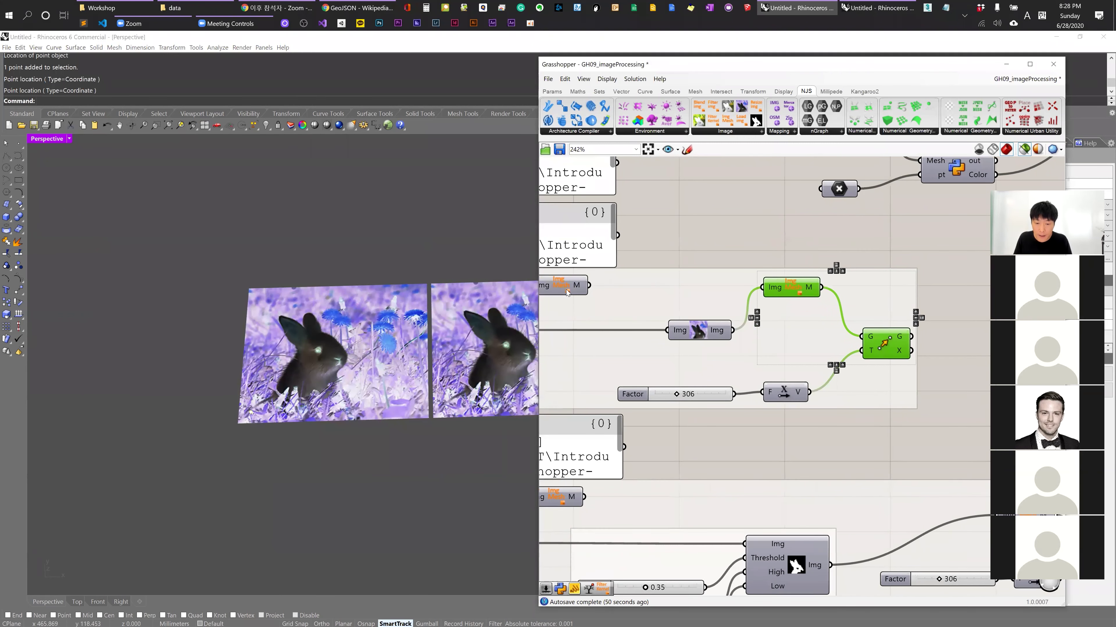
click(565, 288)
shift+click(878, 347)
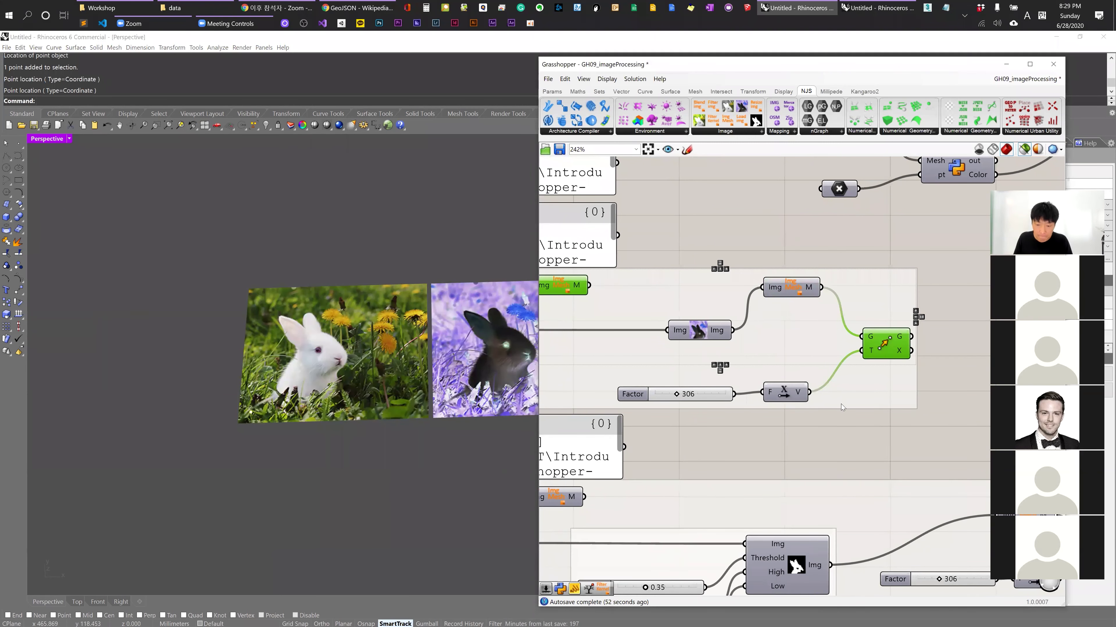
Preview the black-and-white image mesh produced by the threshold component in the next group.
scroll(841, 407, down, 3)
right_drag(872, 468, 803, 361)
scroll(804, 362, down, 1)
right_drag(808, 409, 802, 315)
scroll(734, 313, up, 4)
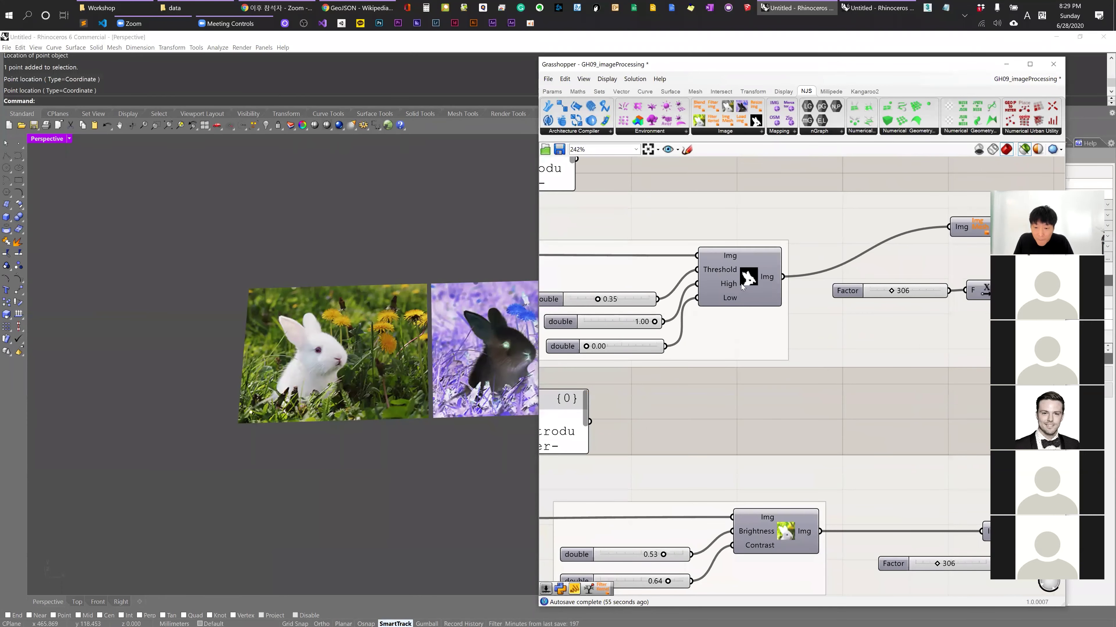
click(741, 287)
right_drag(970, 230, 953, 235)
click(959, 234)
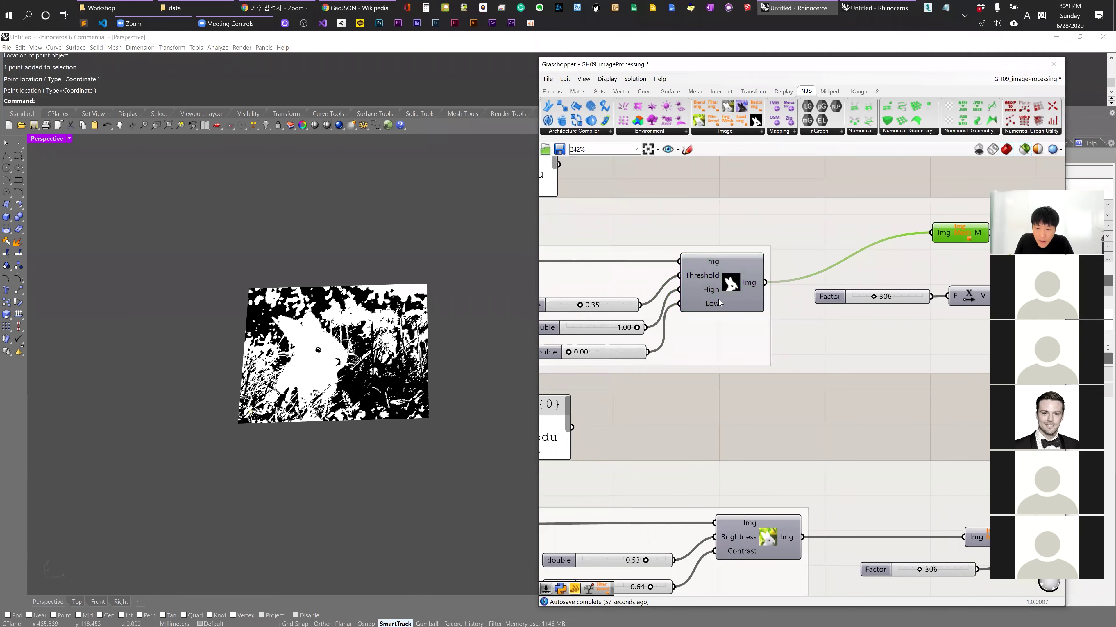
Set the threshold component's Threshold to 0.55 and its Low value to 0.19.
right_drag(718, 299, 790, 305)
scroll(749, 294, up, 4)
drag(589, 327, 623, 329)
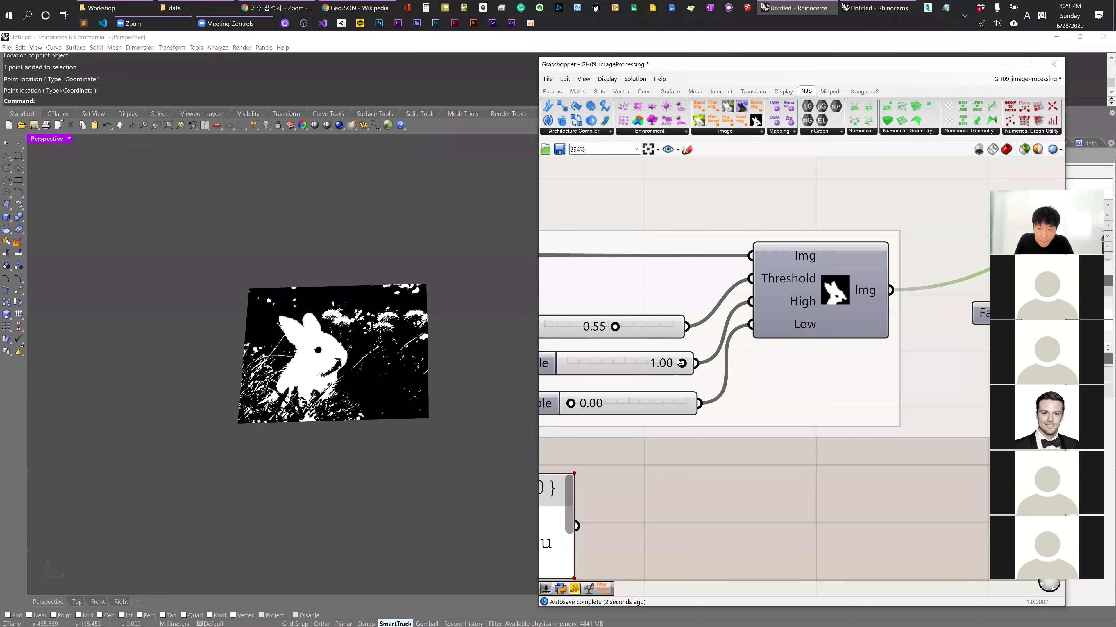
mouse_move(681, 363)
mouse_down()
mouse_move(610, 364)
mouse_move(682, 364)
mouse_up()
mouse_move(571, 403)
mouse_down()
mouse_move(627, 408)
mouse_move(590, 408)
mouse_up()
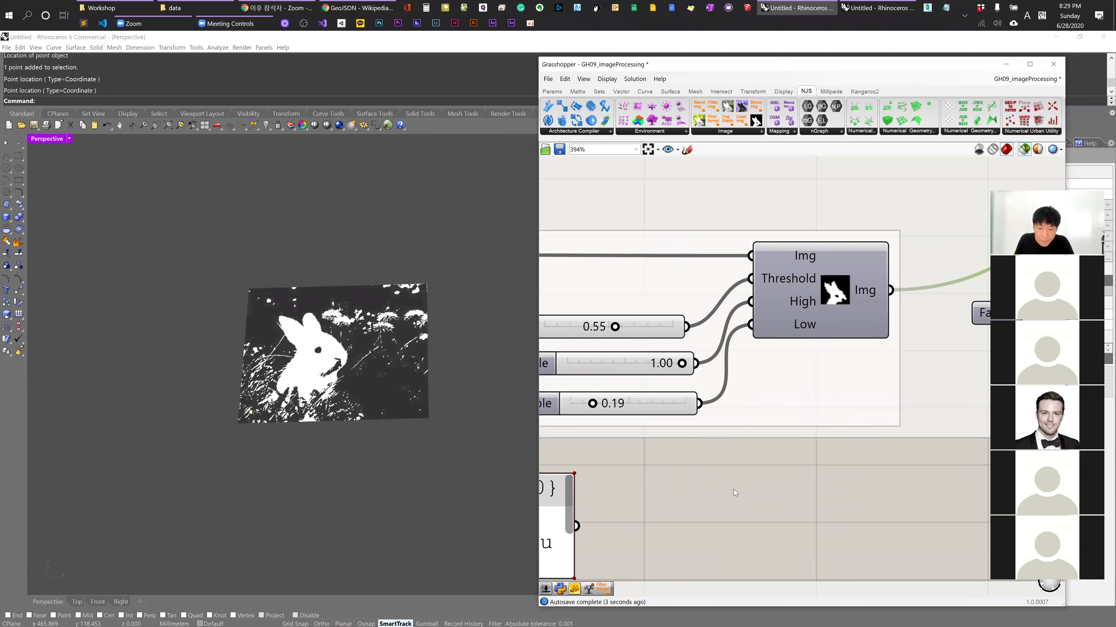
Preview the mesh of the brightness and contrast group and set brightness to 0.20 and contrast to 0.56.
right_drag(738, 490, 748, 317)
scroll(748, 318, down, 4)
right_drag(791, 404, 730, 297)
click(732, 331)
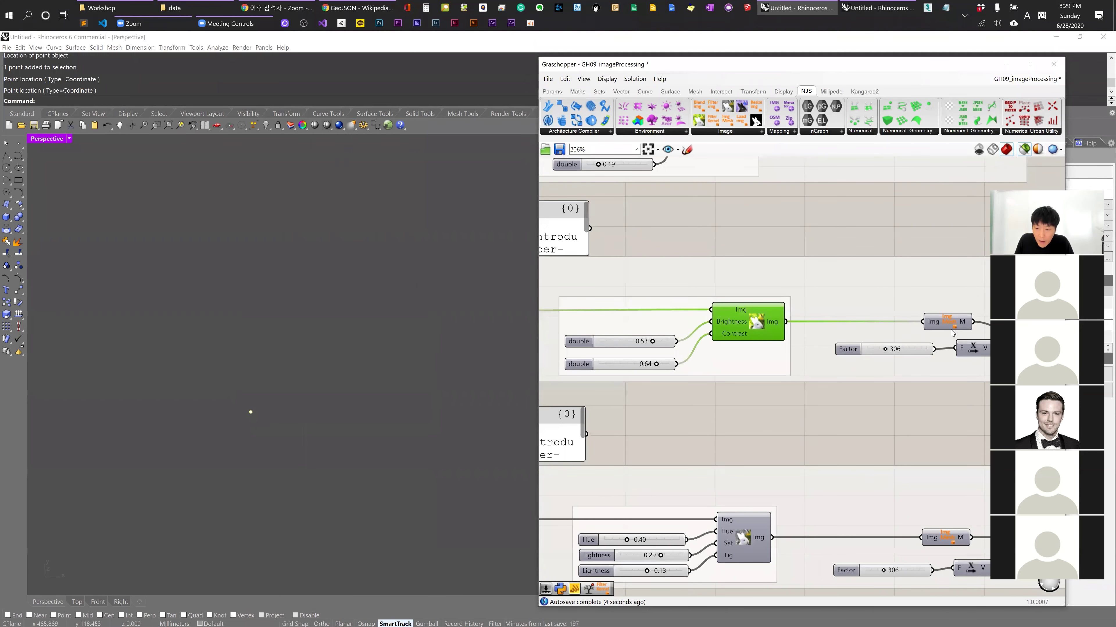
click(952, 327)
mouse_move(652, 343)
mouse_down()
mouse_move(615, 342)
mouse_move(644, 342)
mouse_move(618, 364)
mouse_move(654, 364)
mouse_up()
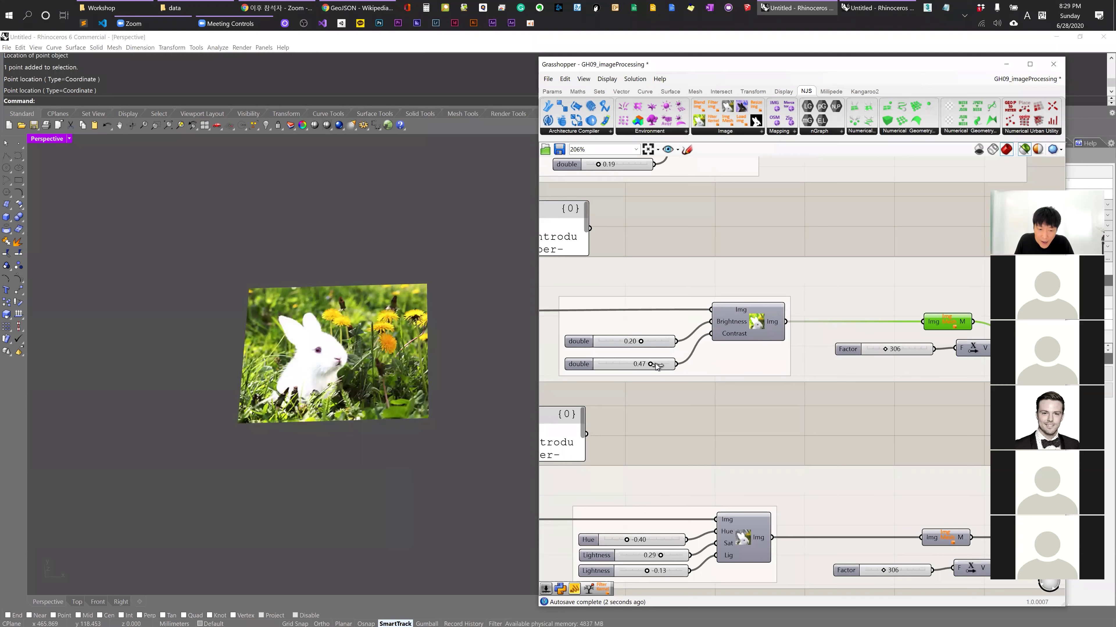
Preview the recolored rabbit mesh produced by the hue, saturation and lightness component in the next group.
right_drag(894, 466, 824, 313)
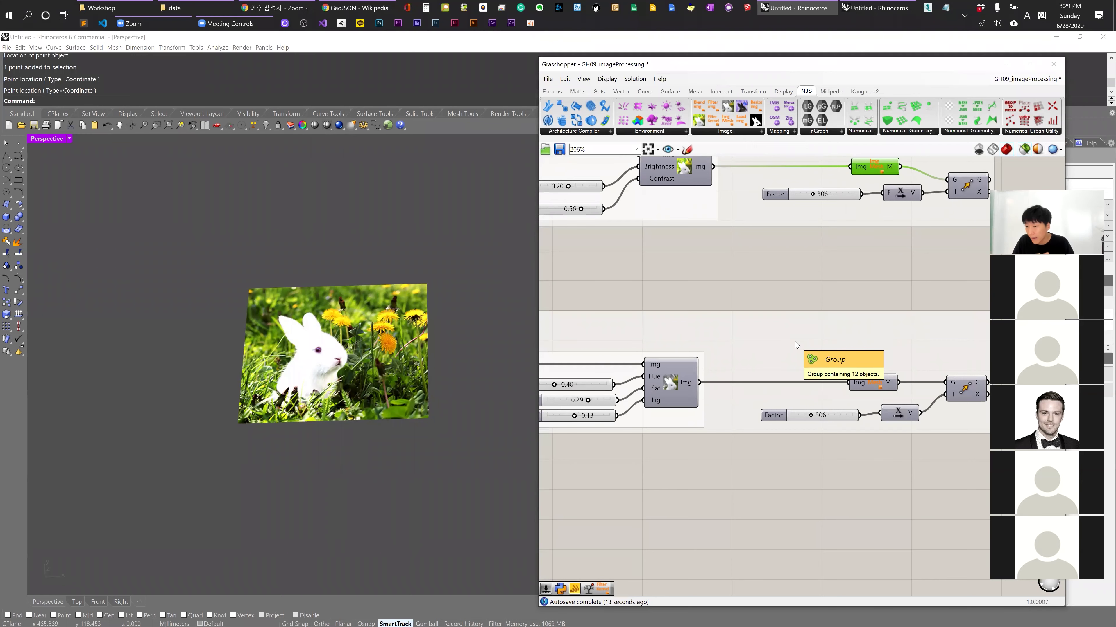
click(876, 383)
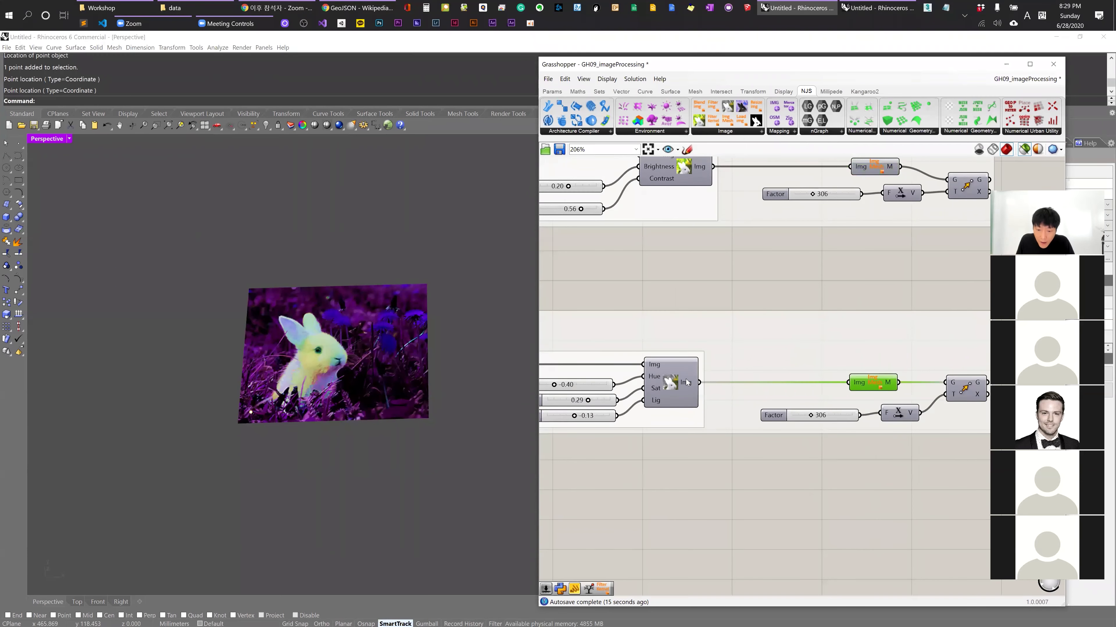
right_drag(672, 384, 716, 385)
click(716, 386)
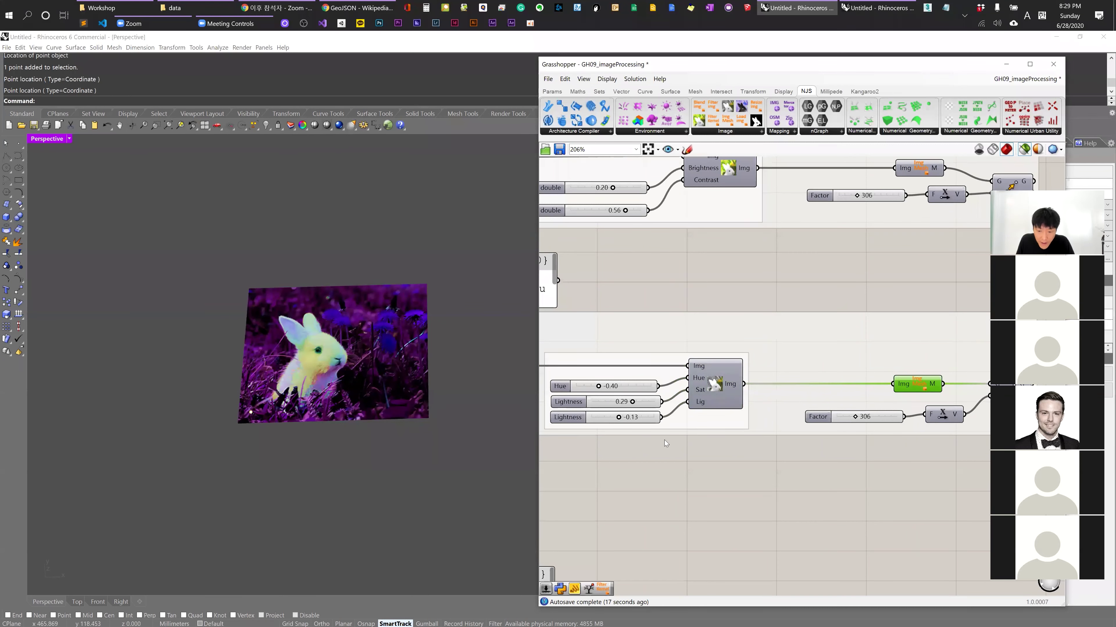
Preview the EDGE_DETECTION_2 image mesh in the convolution kernel group up close.
scroll(726, 387, down, 6)
right_drag(768, 437, 801, 247)
scroll(710, 372, up, 5)
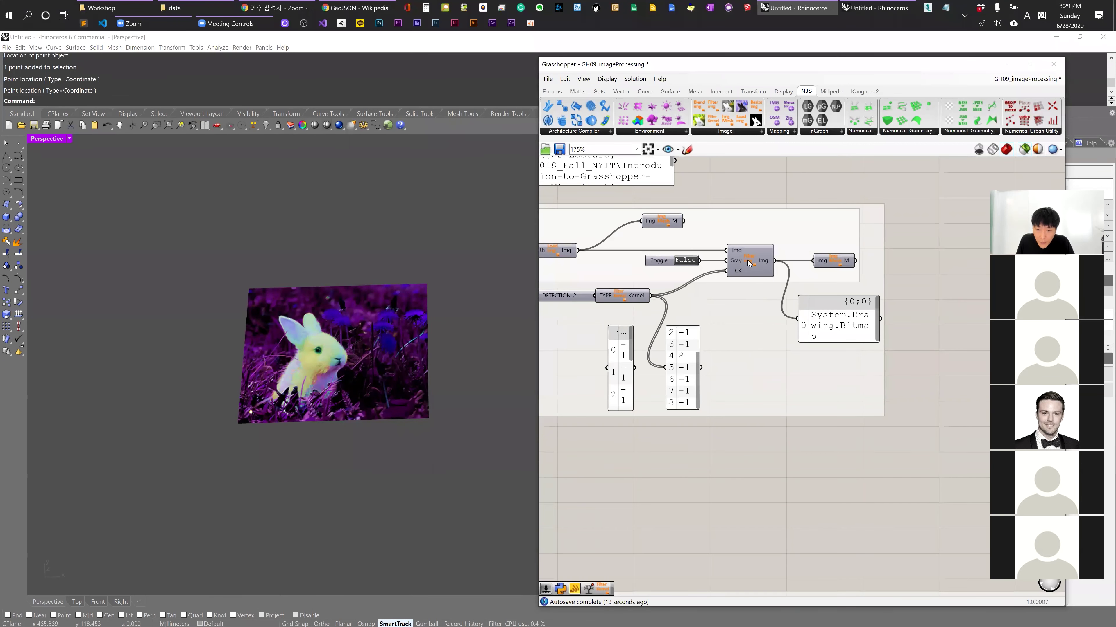
click(765, 262)
click(837, 263)
right_drag(692, 299, 839, 378)
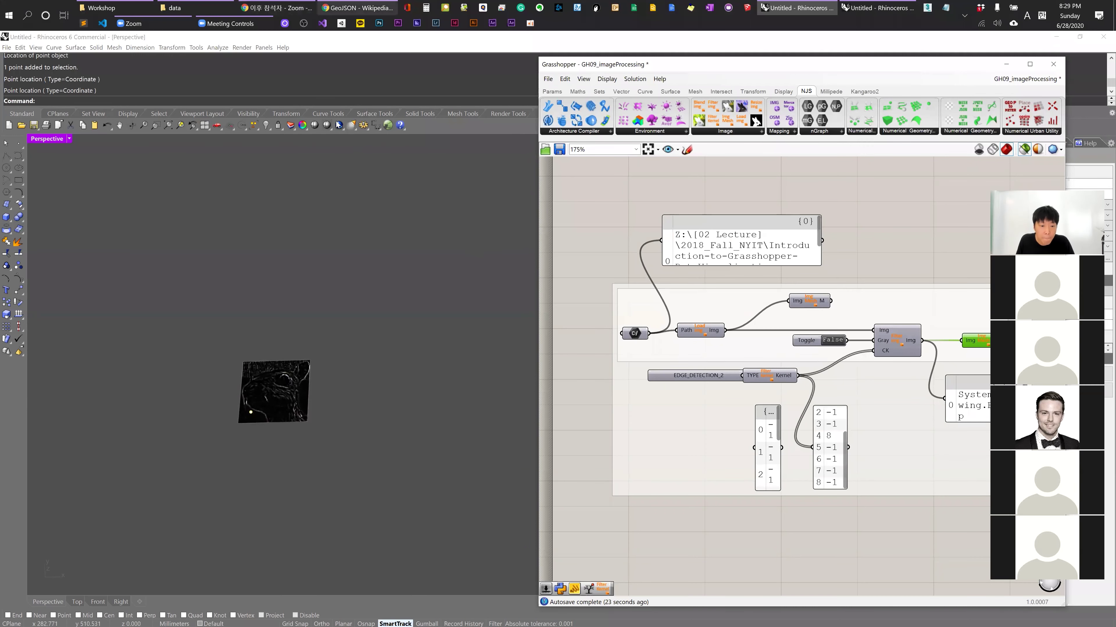
scroll(288, 354, up, 5)
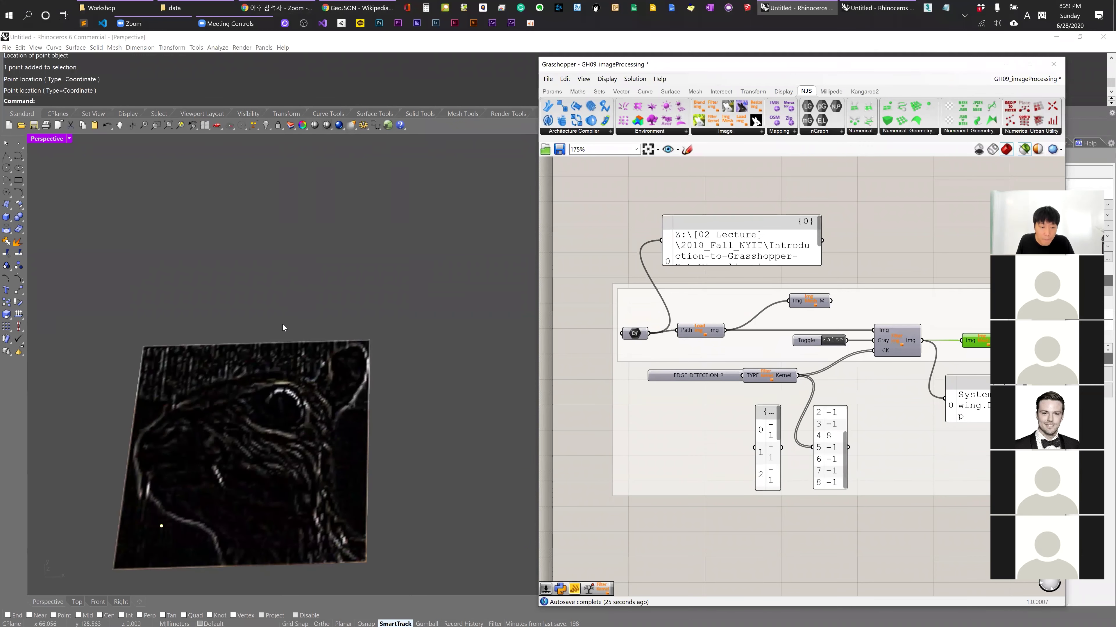
shift+right_drag(284, 330, 297, 290)
Switch to Chrome and open the Wikipedia article on Kernel (image processing) among the open pages.
click(348, 5)
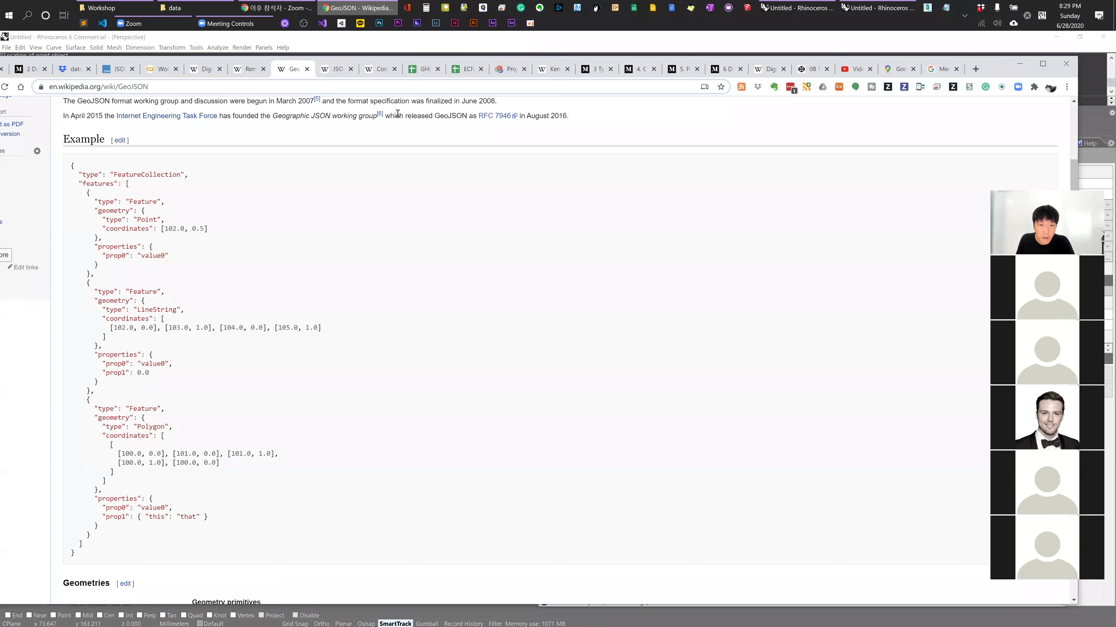
click(376, 69)
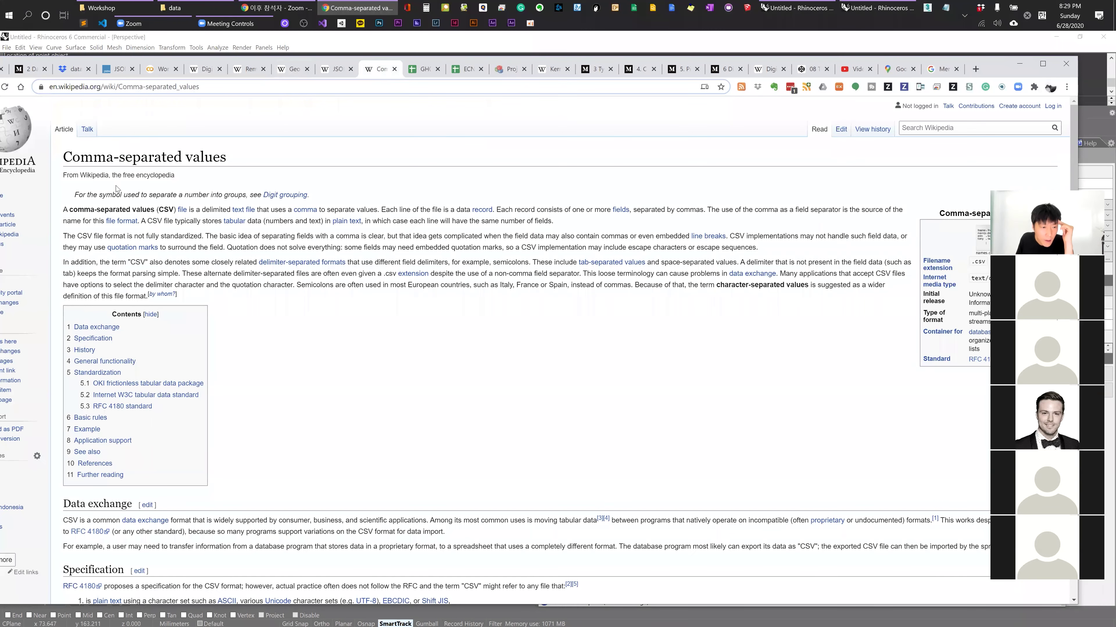
click(203, 69)
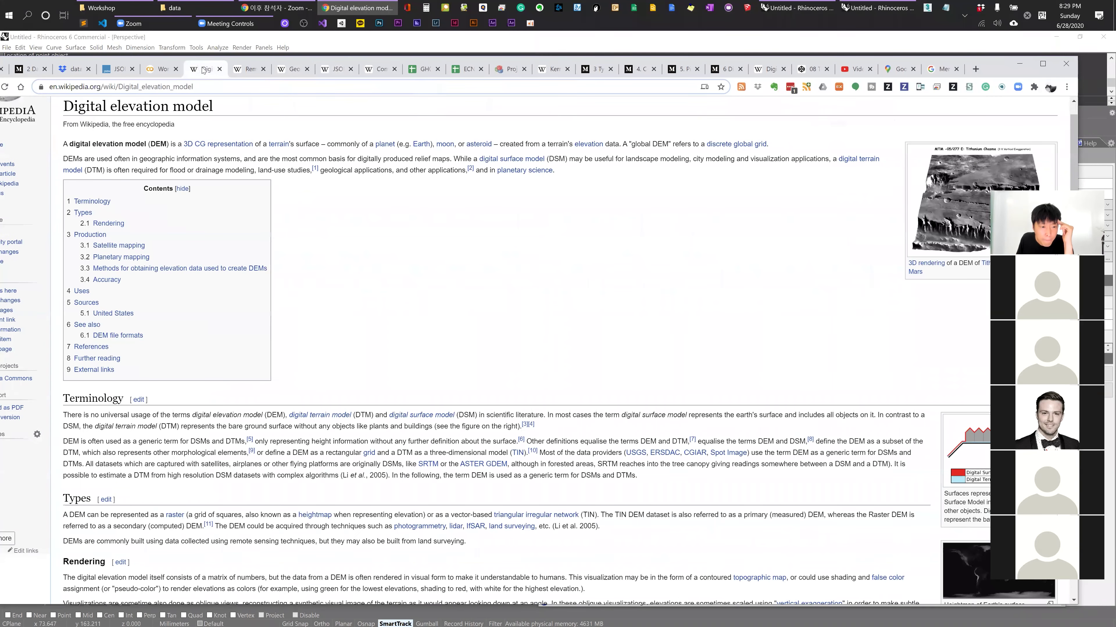
click(254, 68)
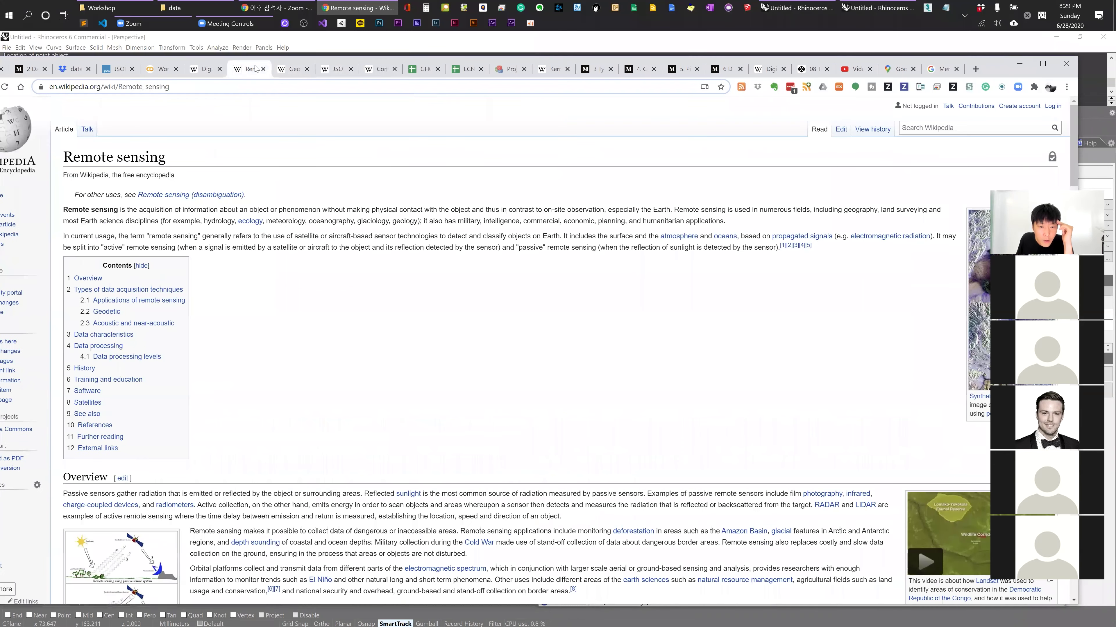
click(550, 70)
Examine the article's kernel matrices with their image results, and the sections on edge handling, normalization and concrete implementation.
scroll(392, 304, up, 5)
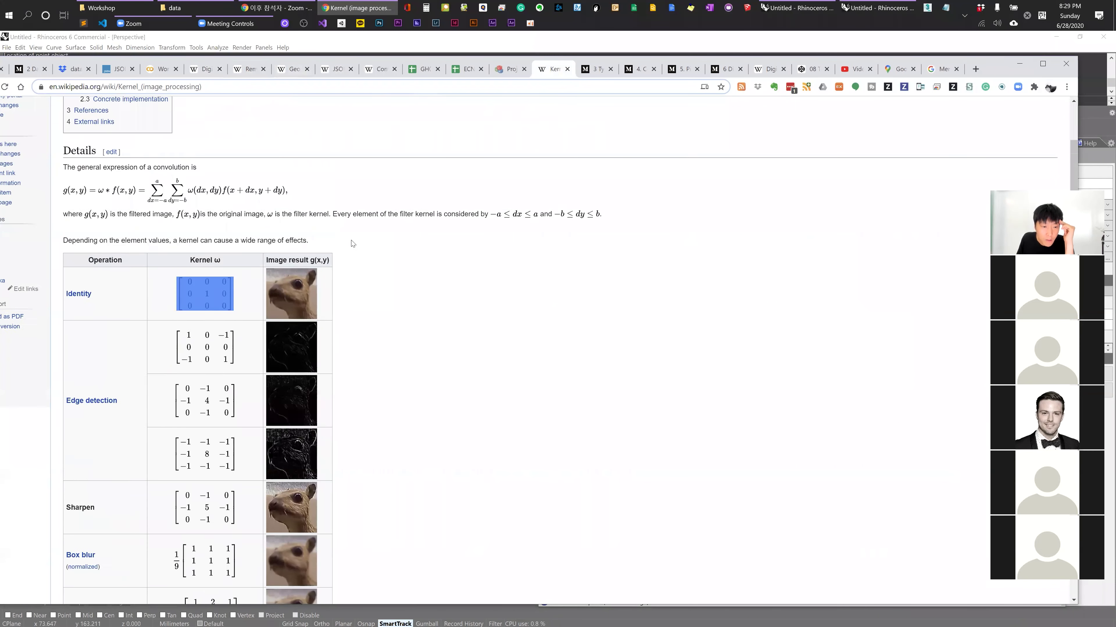
scroll(392, 304, down, 5)
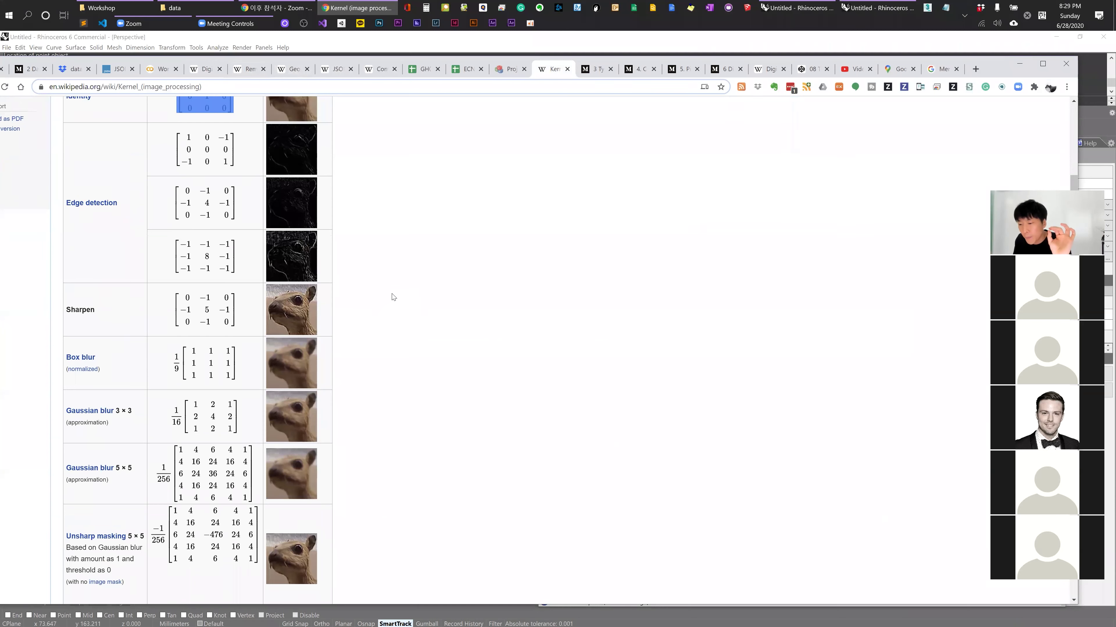
scroll(371, 242, up, 1)
scroll(373, 241, down, 1)
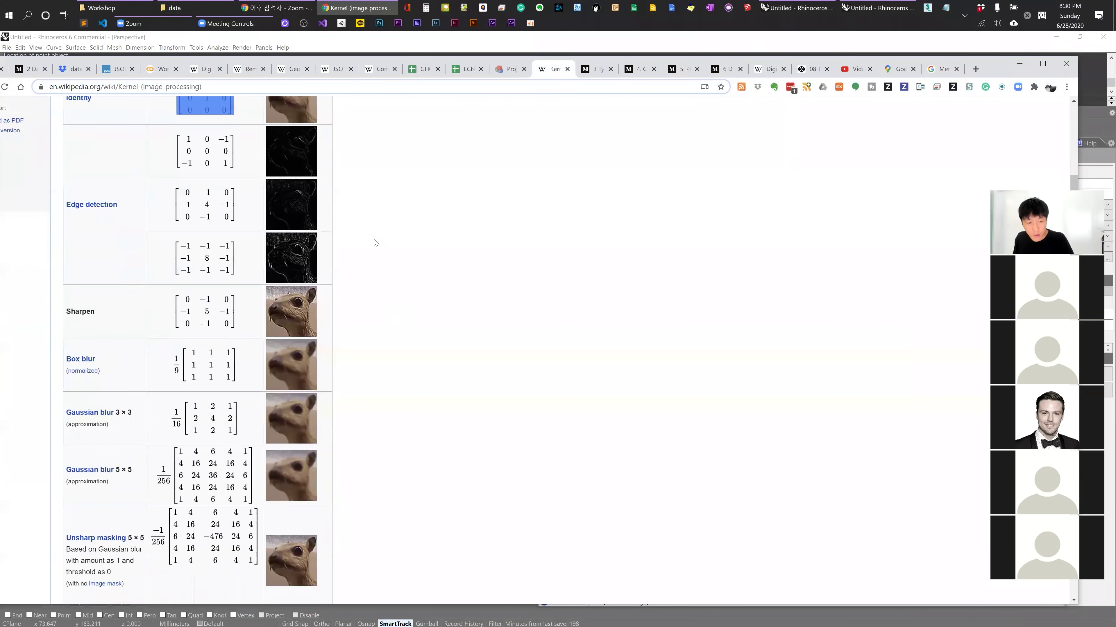
scroll(114, 302, down, 2)
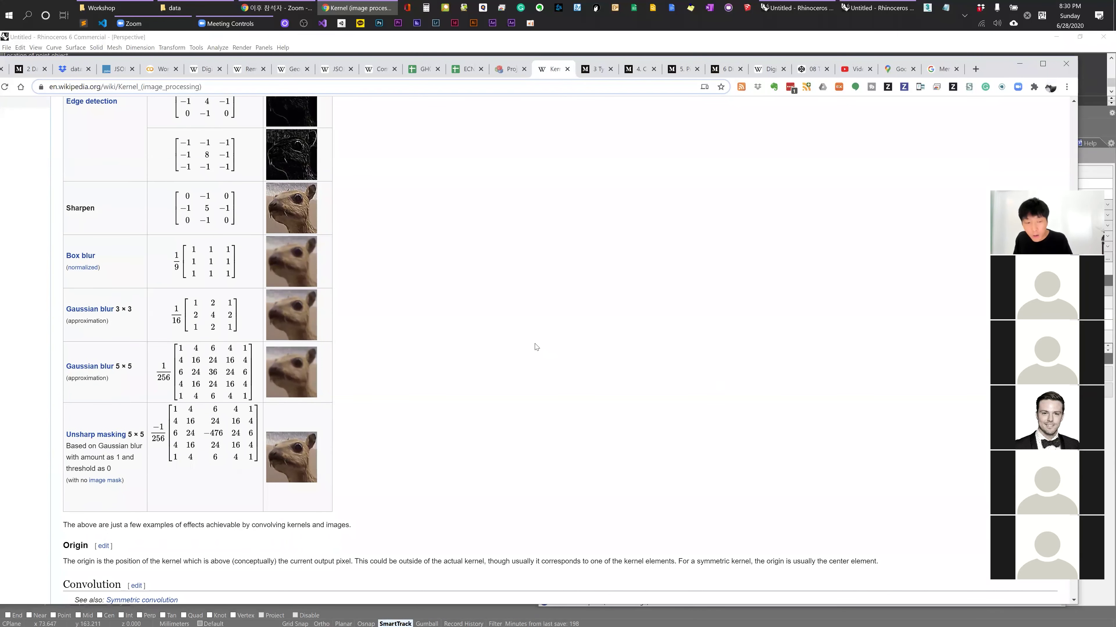
scroll(185, 335, up, 3)
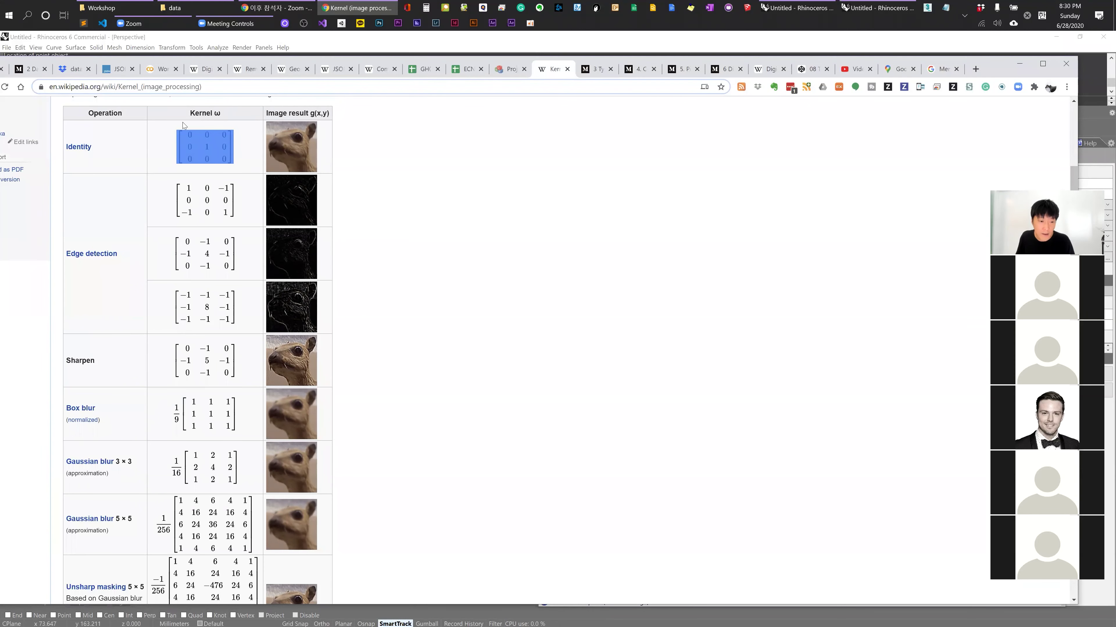
scroll(516, 379, down, 20)
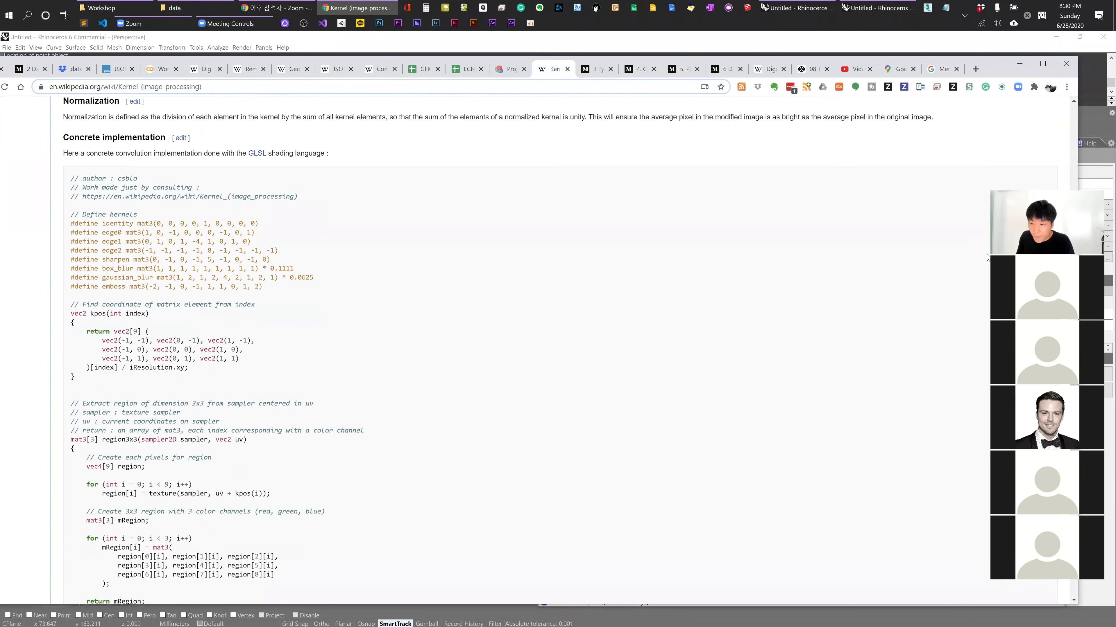
scroll(878, 240, up, 4)
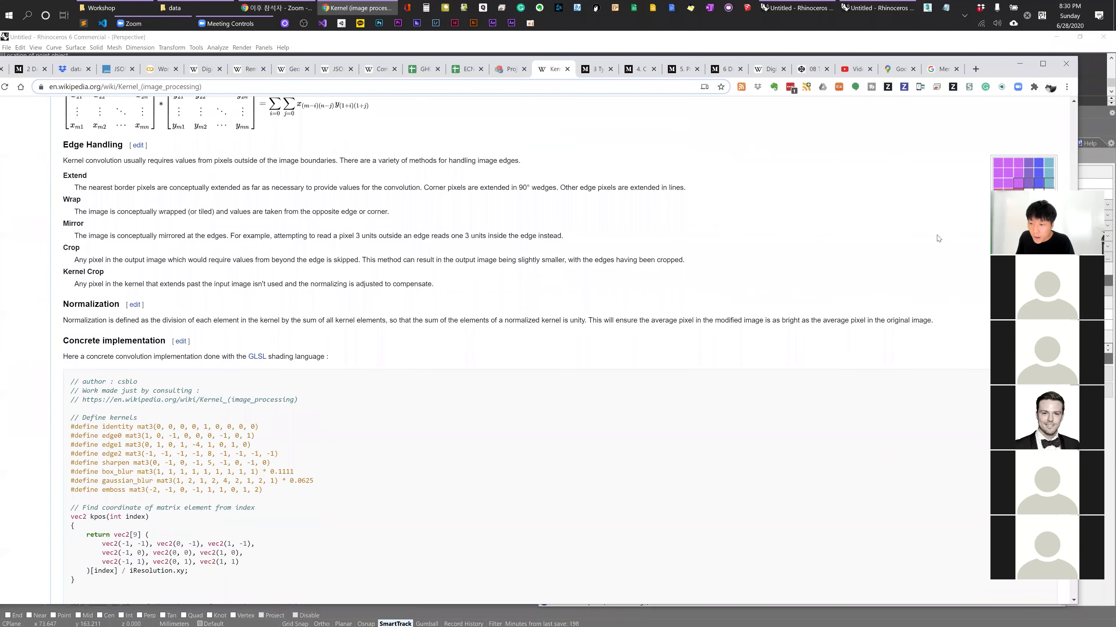
drag(1023, 238, 763, 242)
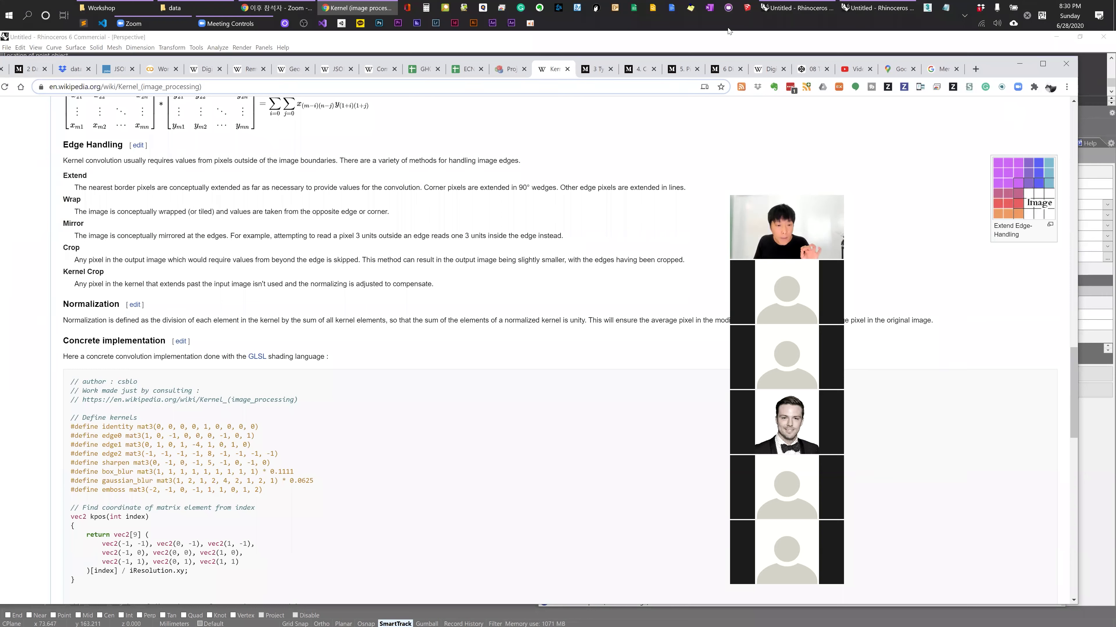
scroll(621, 229, up, 10)
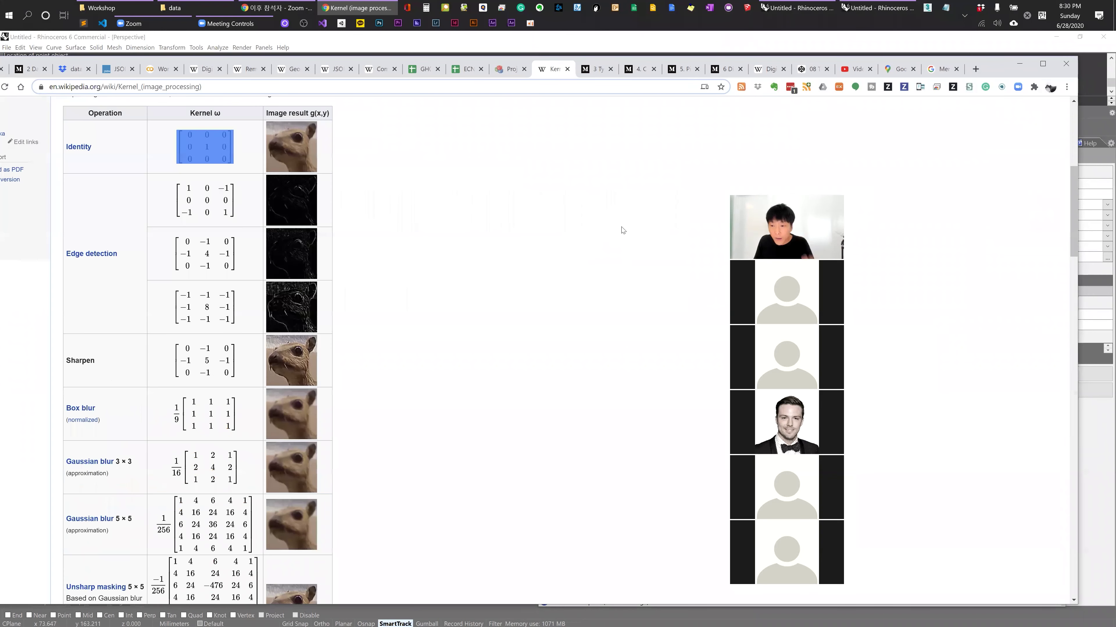
Switch back to Grasshopper and move the kernel values panel and the Kernel component further from their neighbors.
click(1019, 63)
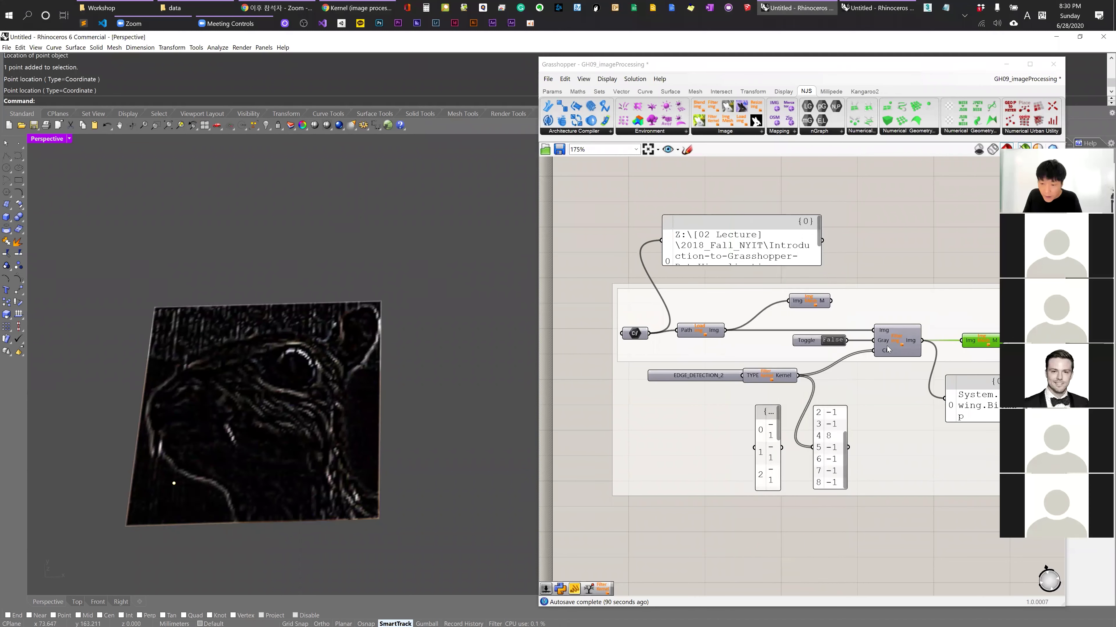
right_drag(887, 349, 834, 332)
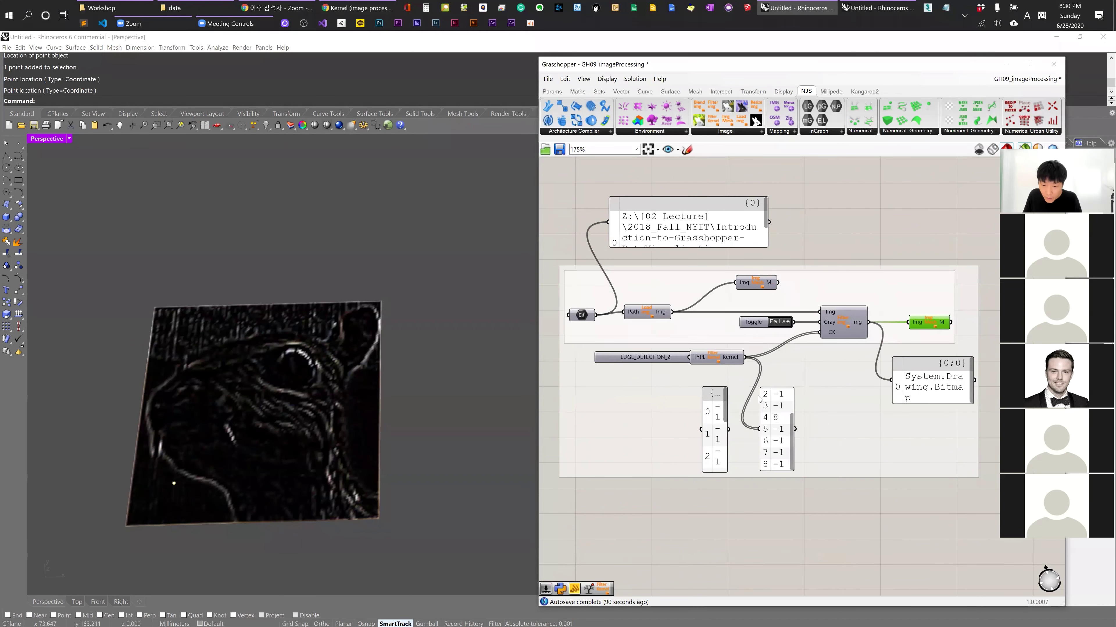
drag(777, 420, 800, 418)
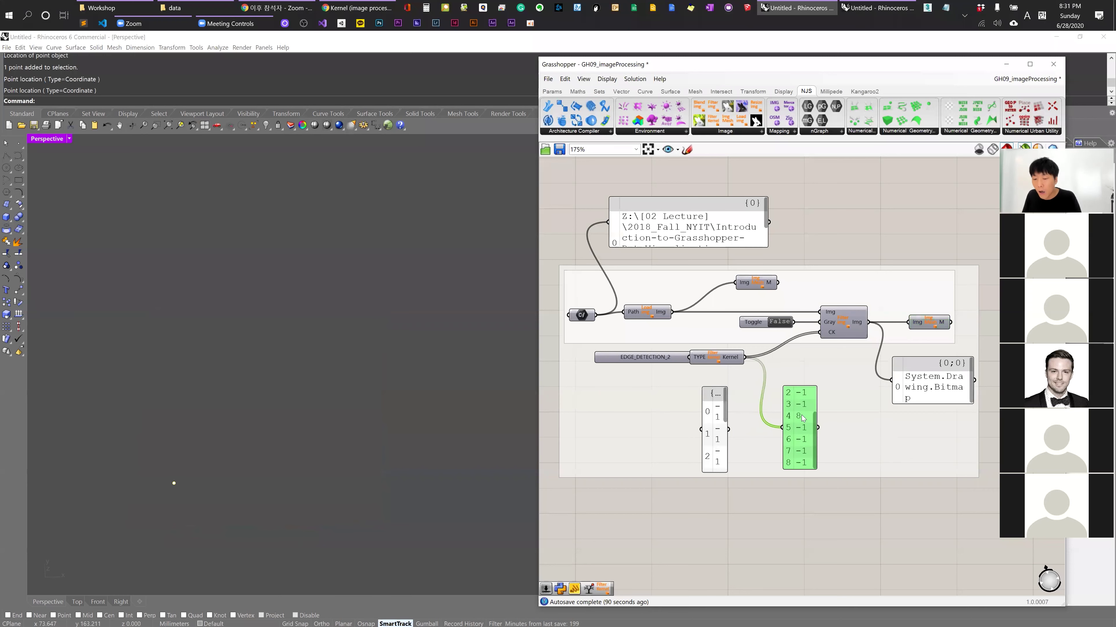
drag(739, 358, 775, 371)
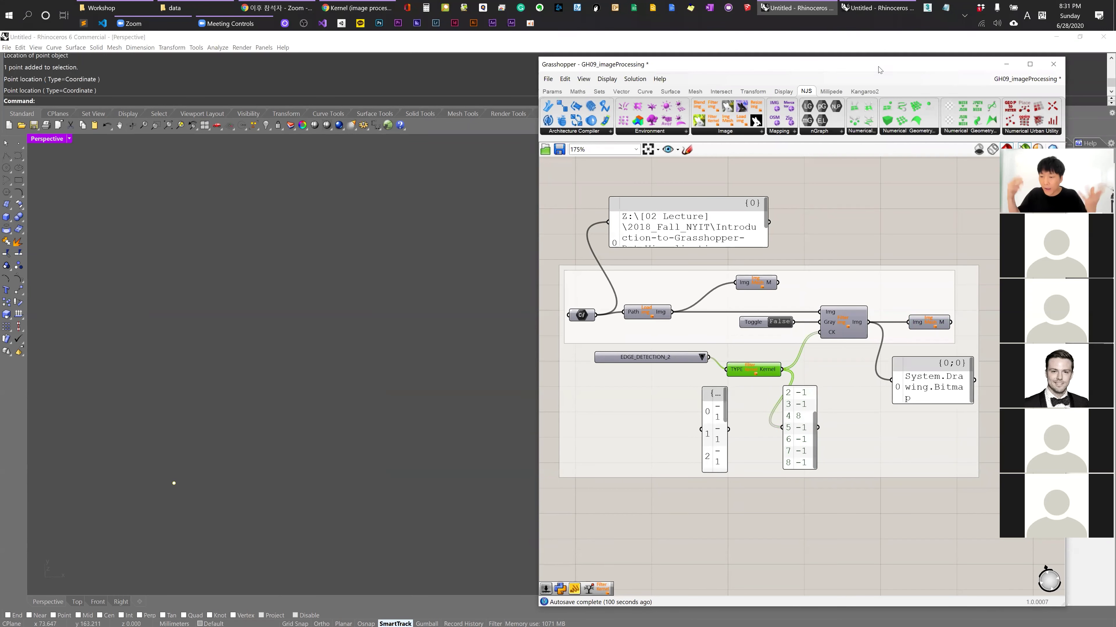
Set the kernel type to NORMAL and preview the mesh of the filtered image.
click(929, 323)
click(695, 357)
click(701, 360)
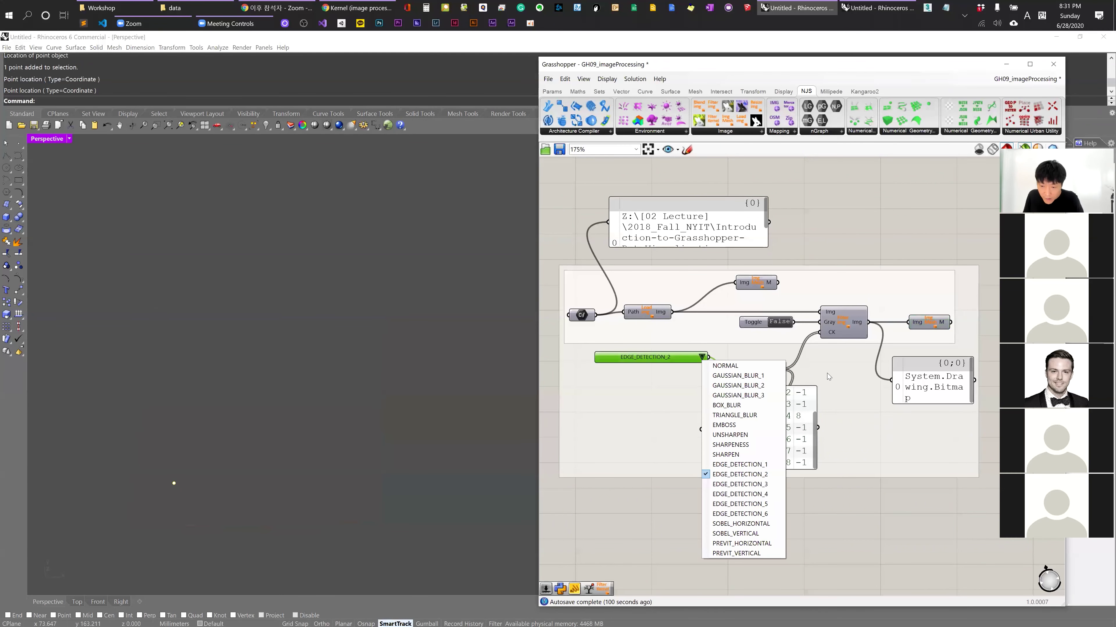
click(933, 325)
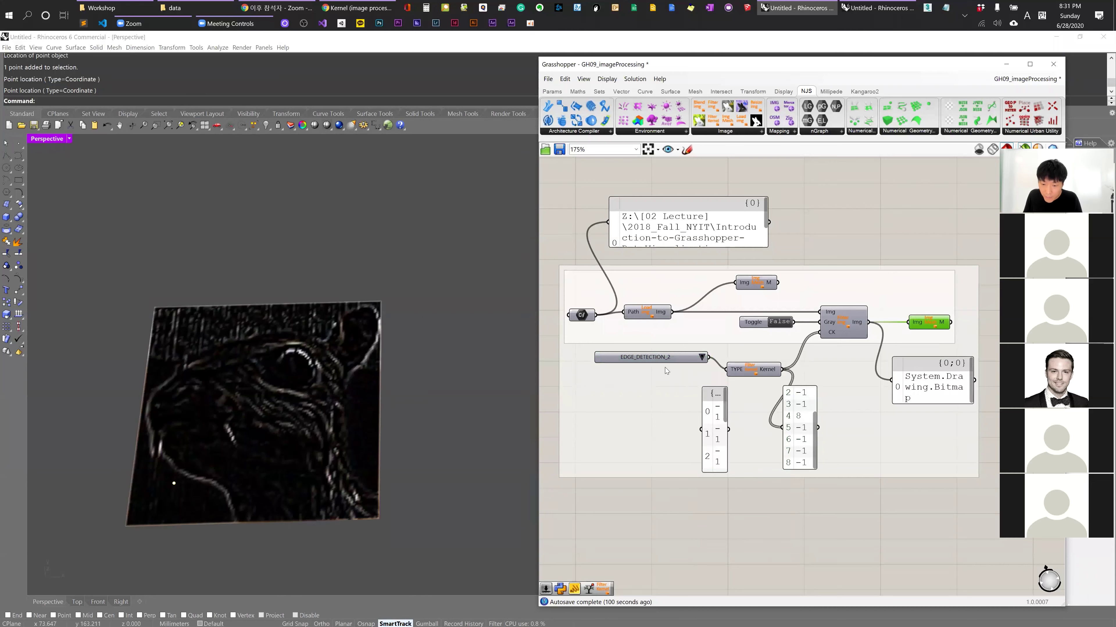
click(701, 358)
click(702, 359)
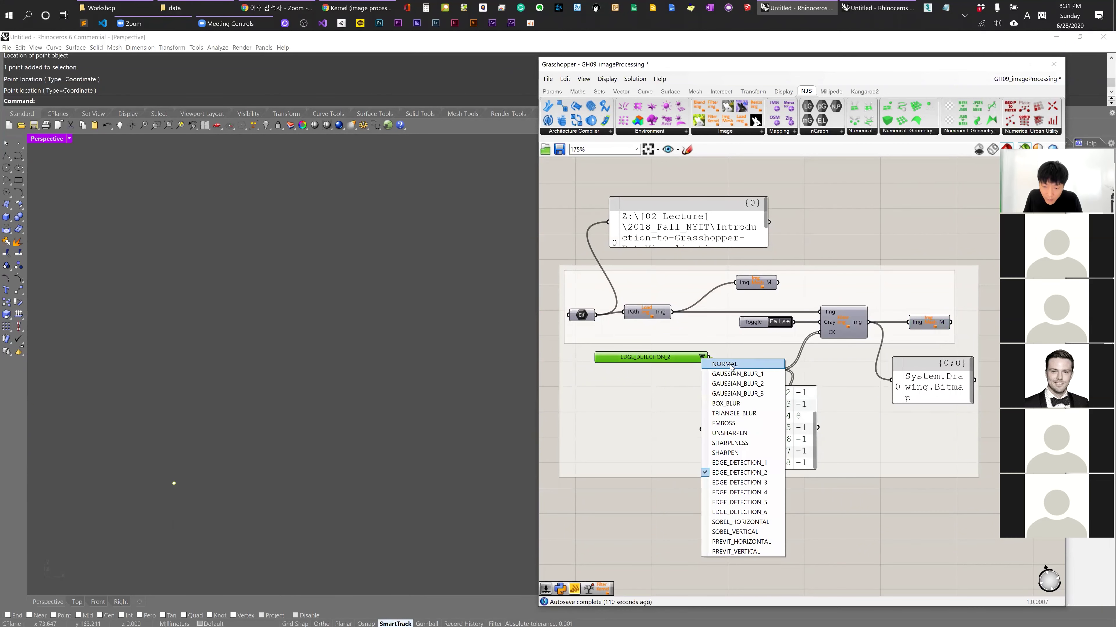
click(720, 363)
click(934, 325)
Disable all component groups above the convolution kernel group.
right_drag(928, 228, 847, 226)
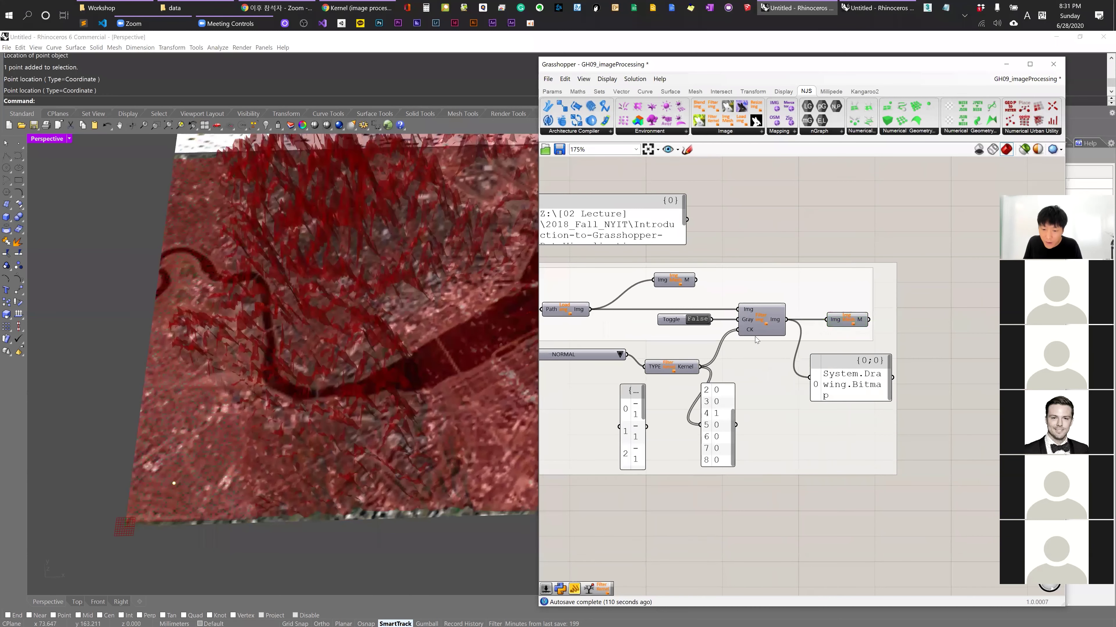
scroll(752, 347, down, 10)
right_drag(811, 345, 801, 407)
drag(801, 408, 661, 209)
right_click(761, 240)
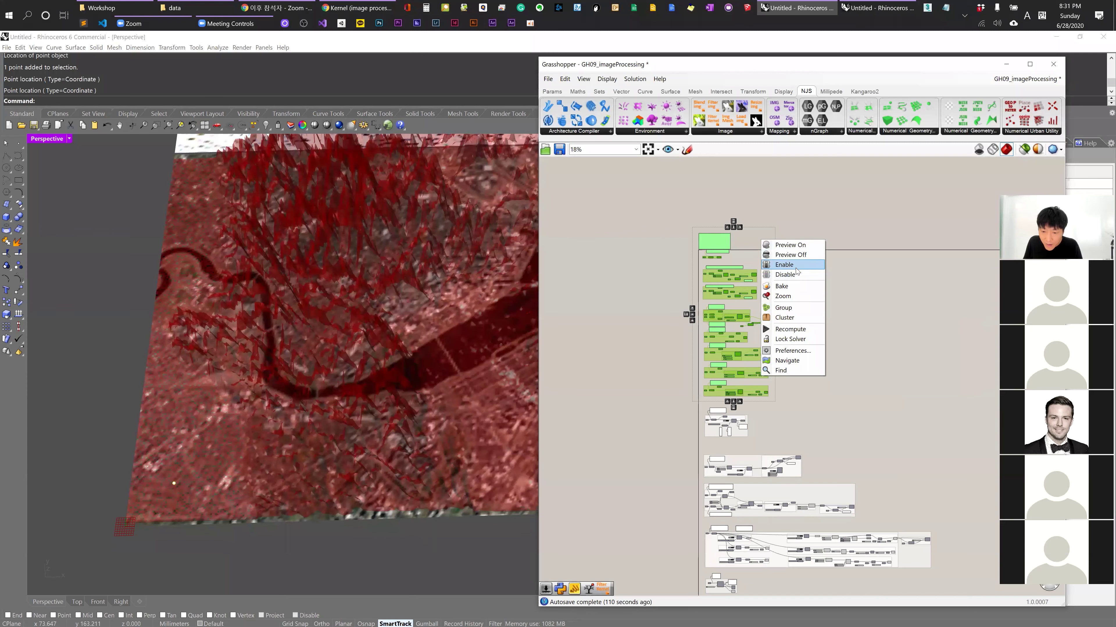
click(785, 274)
Try to disable the component groups below the convolution kernel group.
right_drag(836, 427, 837, 243)
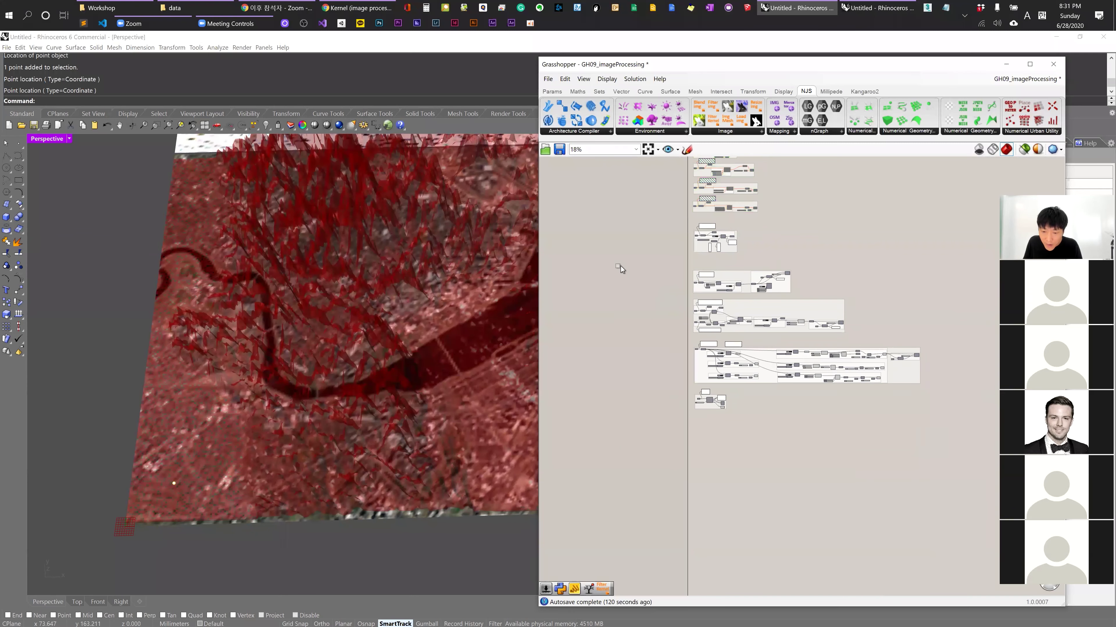
drag(620, 269, 946, 447)
right_click(736, 304)
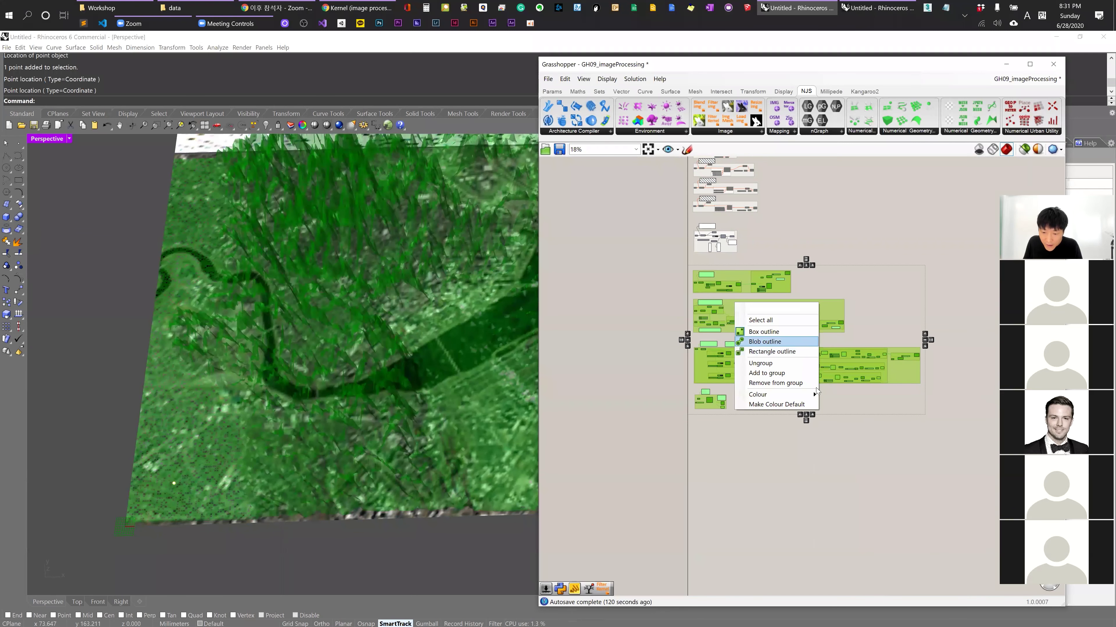
right_click(863, 368)
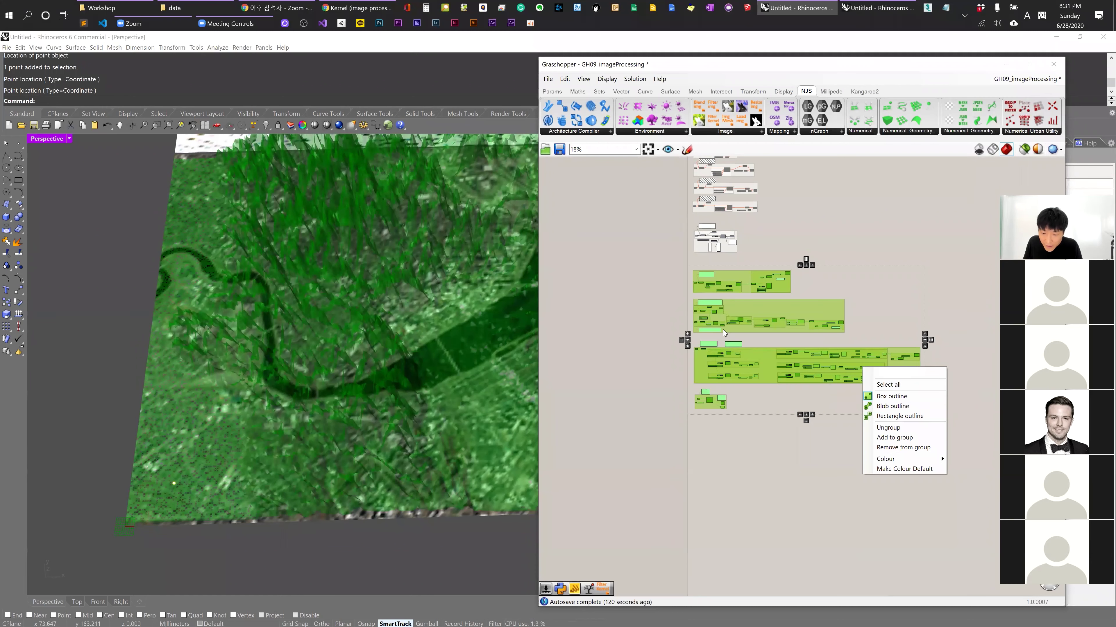
scroll(767, 321, up, 4)
right_click(763, 309)
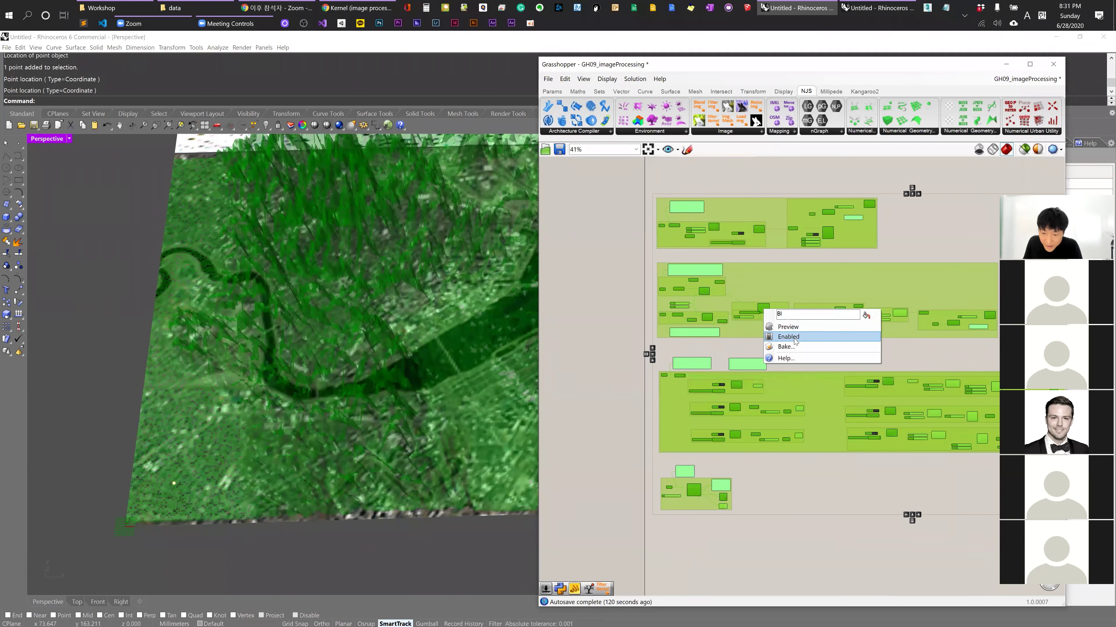
click(796, 329)
scroll(792, 327, down, 3)
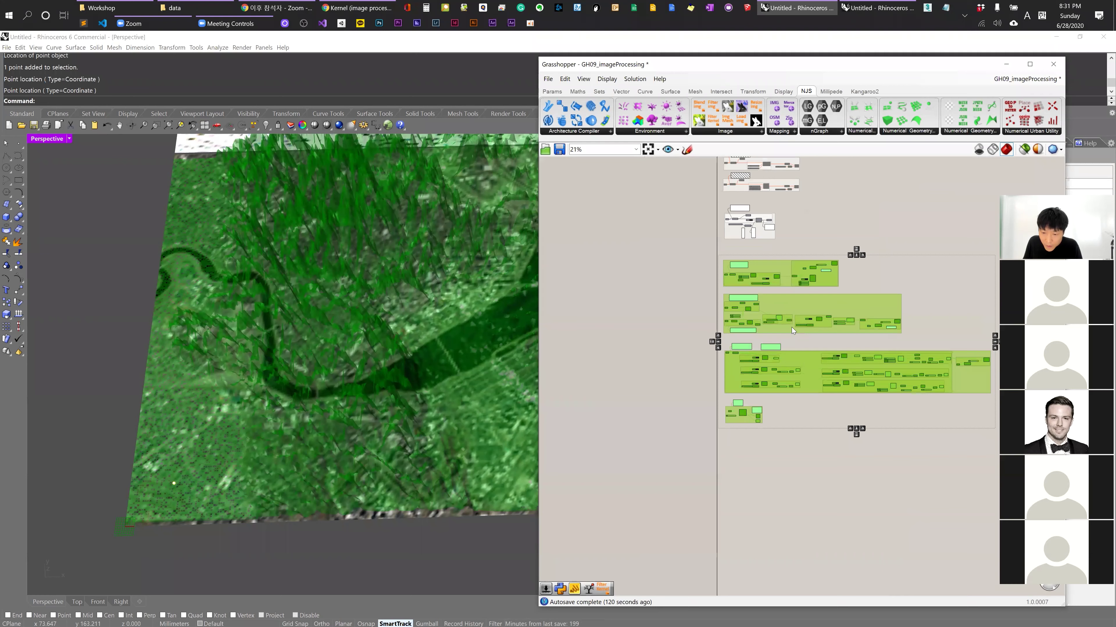
Delete the four component groups below the convolution kernel group.
scroll(793, 326, up, 3)
scroll(792, 325, down, 5)
right_drag(759, 361, 758, 364)
drag(890, 433, 673, 304)
key(Delete)
scroll(720, 285, up, 10)
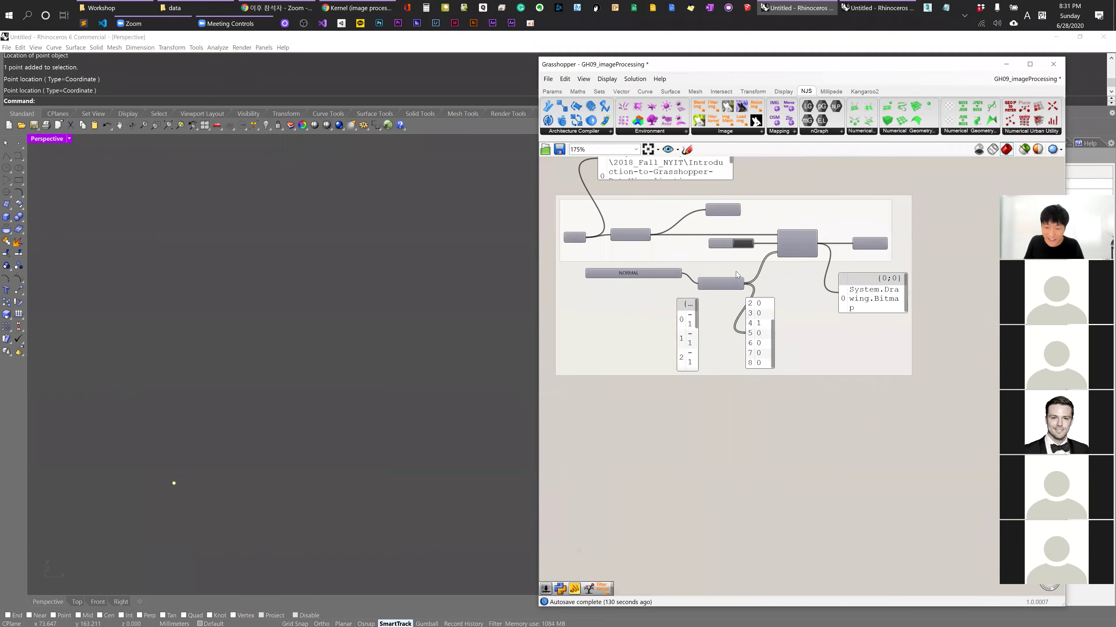
Turn on the preview of the mesh component that displays the kernel-filtered image.
click(911, 258)
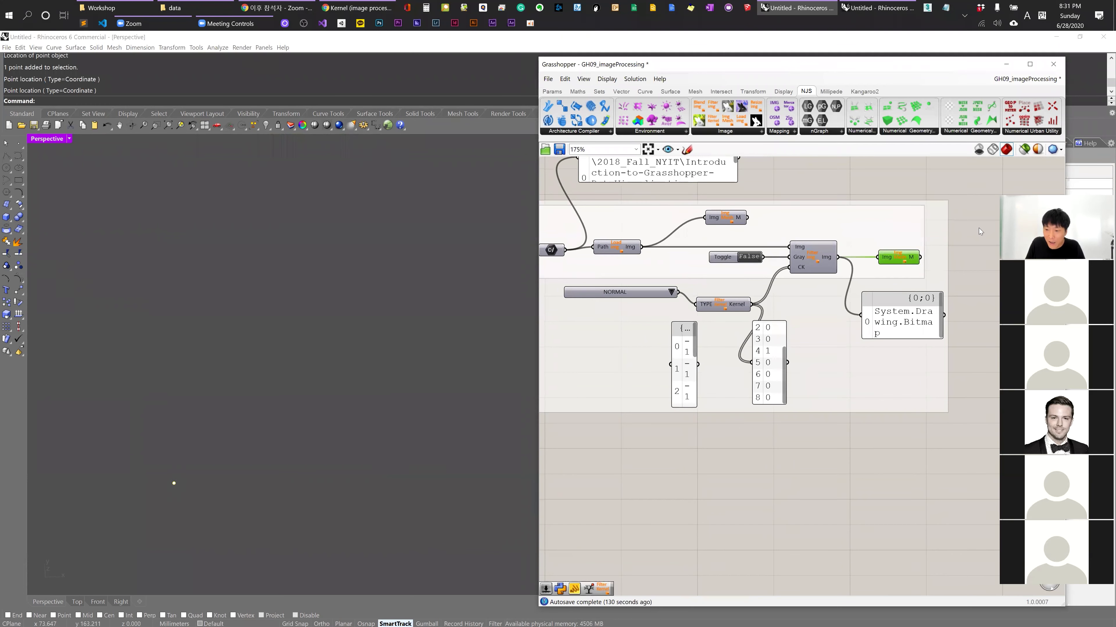
click(1034, 150)
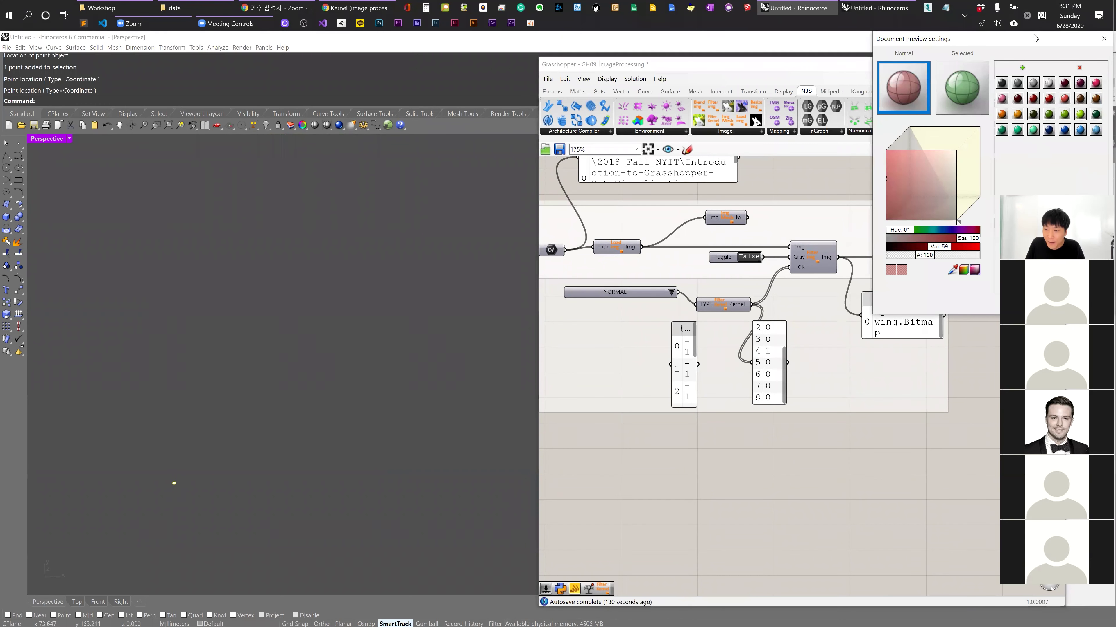
click(903, 351)
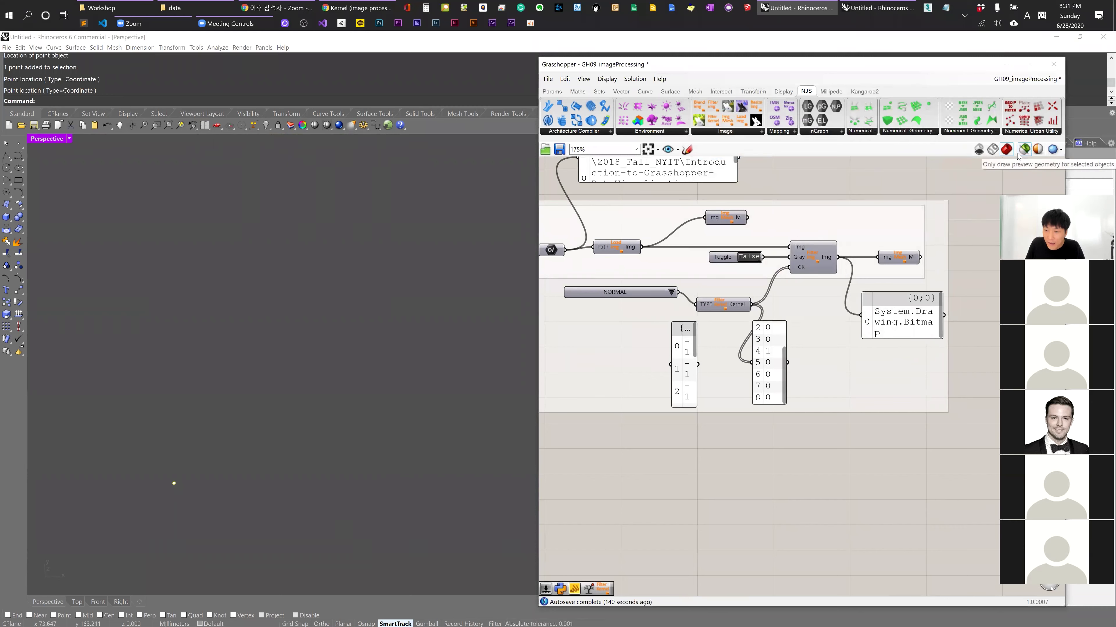
drag(900, 256, 903, 256)
click(903, 256)
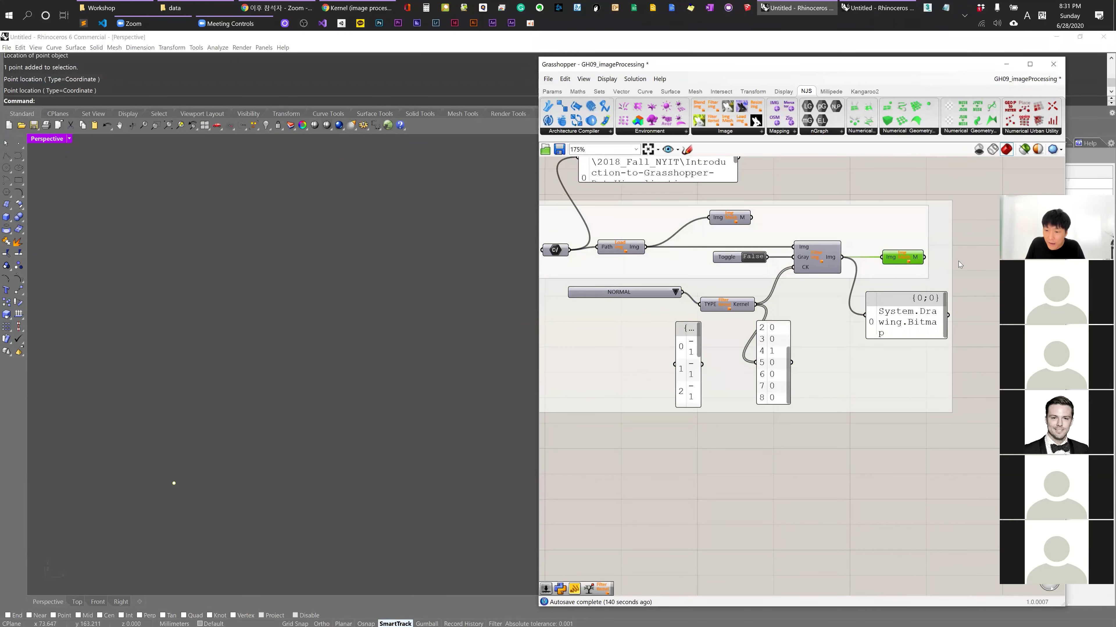
right_click(921, 263)
click(977, 293)
click(976, 293)
Try the blur kernels on the image by setting the kernel type to GAUSSIAN_BLUR_3 and TRIANGLE_BLUR in turn.
right_drag(654, 337, 713, 324)
click(734, 280)
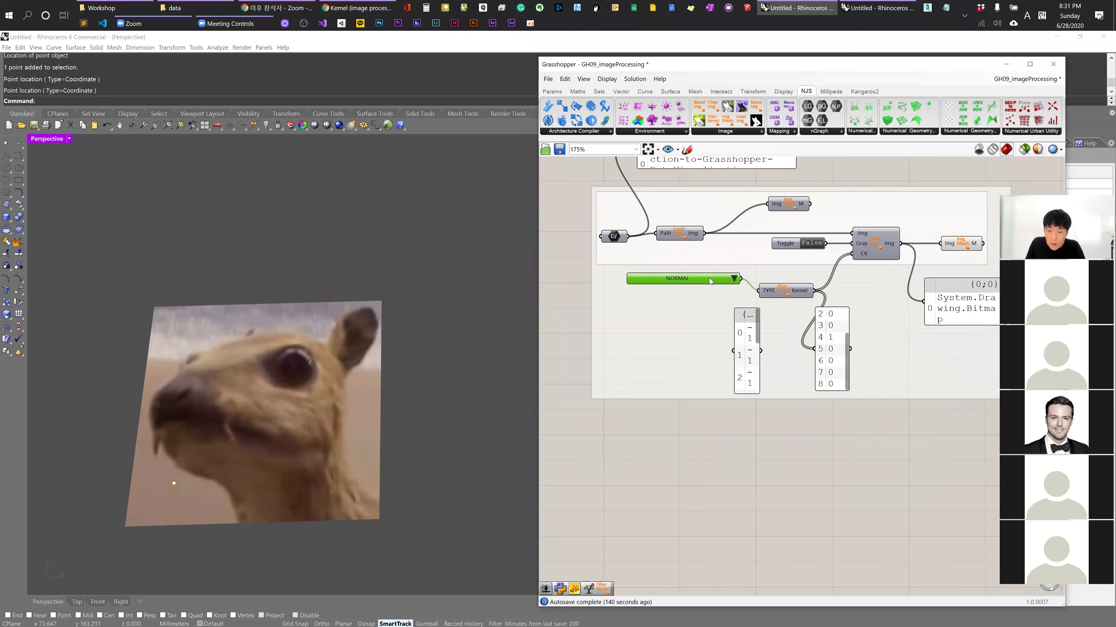
click(735, 280)
click(747, 315)
click(733, 278)
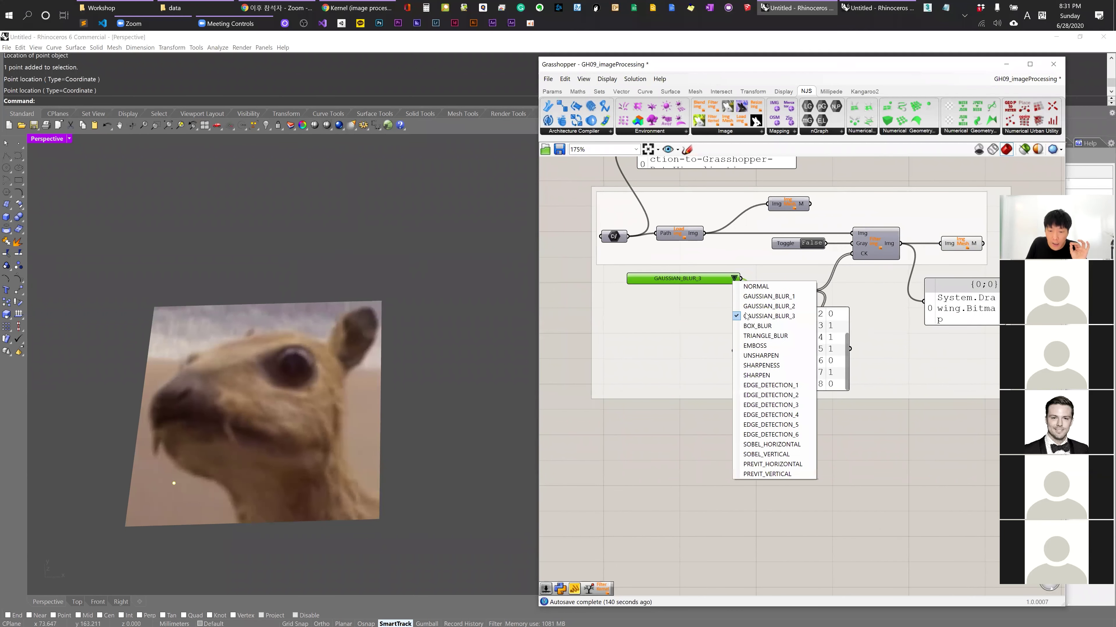
click(746, 335)
Cycle the kernel type through EDGE_DETECTION_1, EDGE_DETECTION_5 and SOBEL_HORIZONTAL, ending on EDGE_DETECTION_6.
click(732, 279)
click(746, 384)
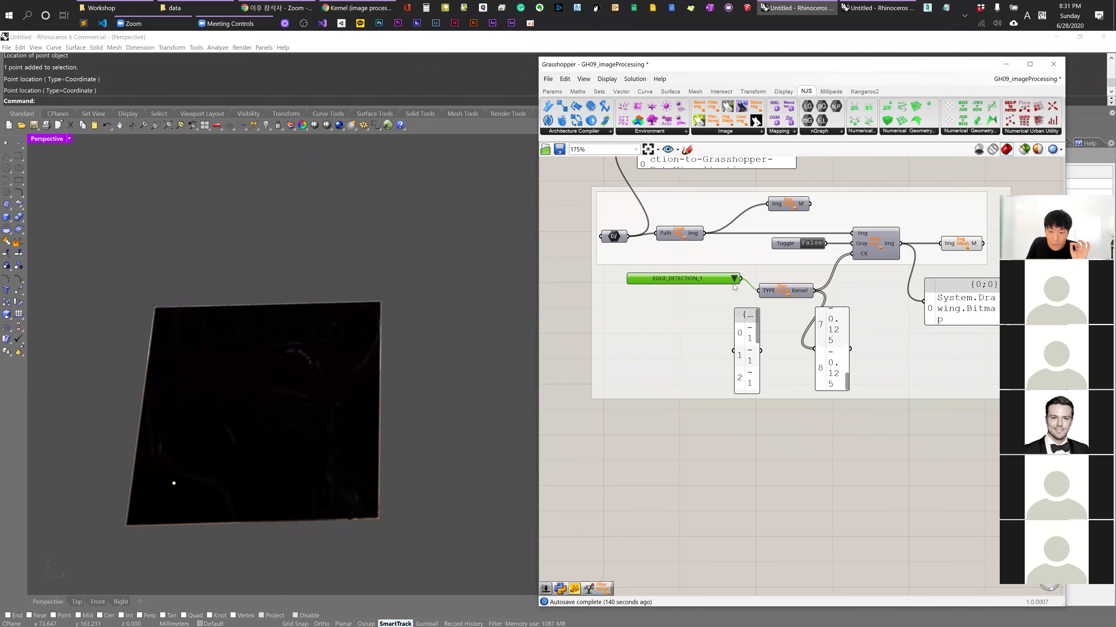
click(733, 278)
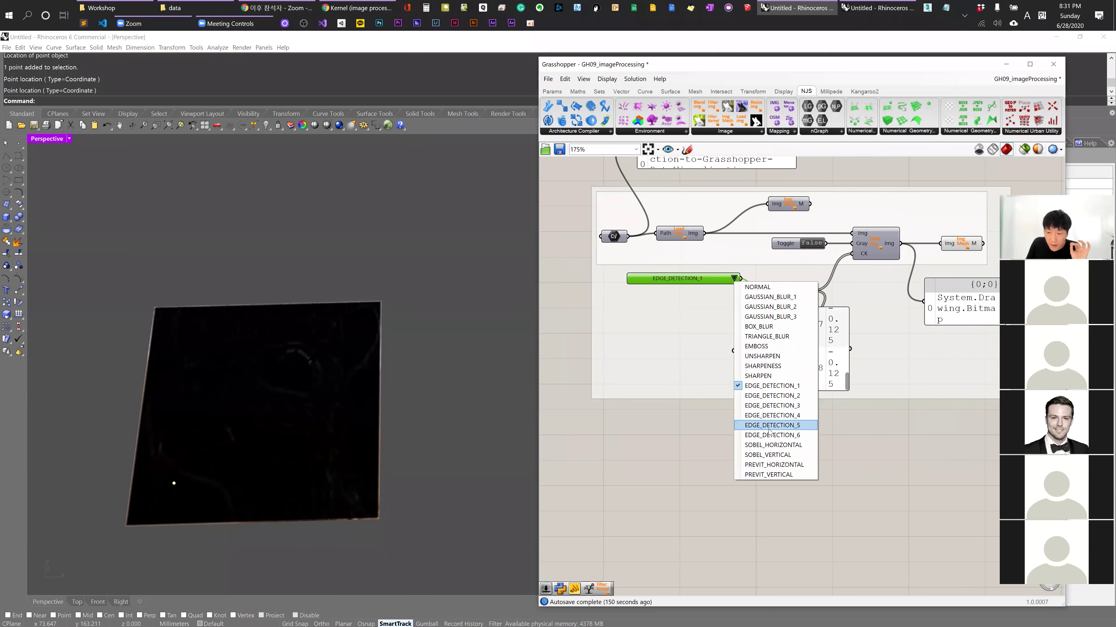
click(764, 422)
click(734, 278)
click(765, 442)
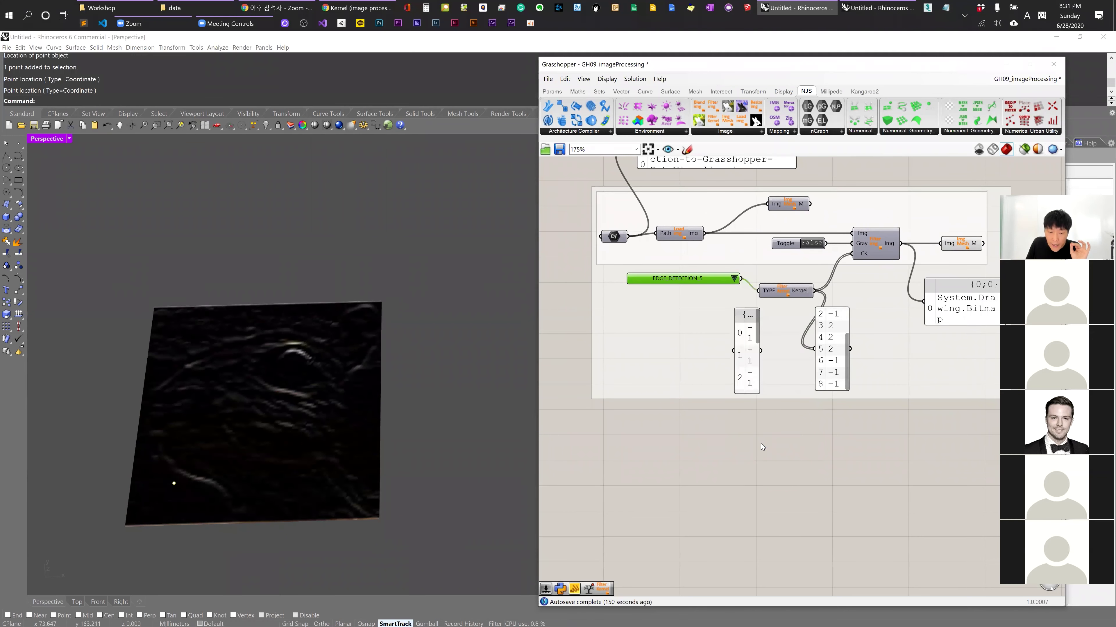
click(732, 280)
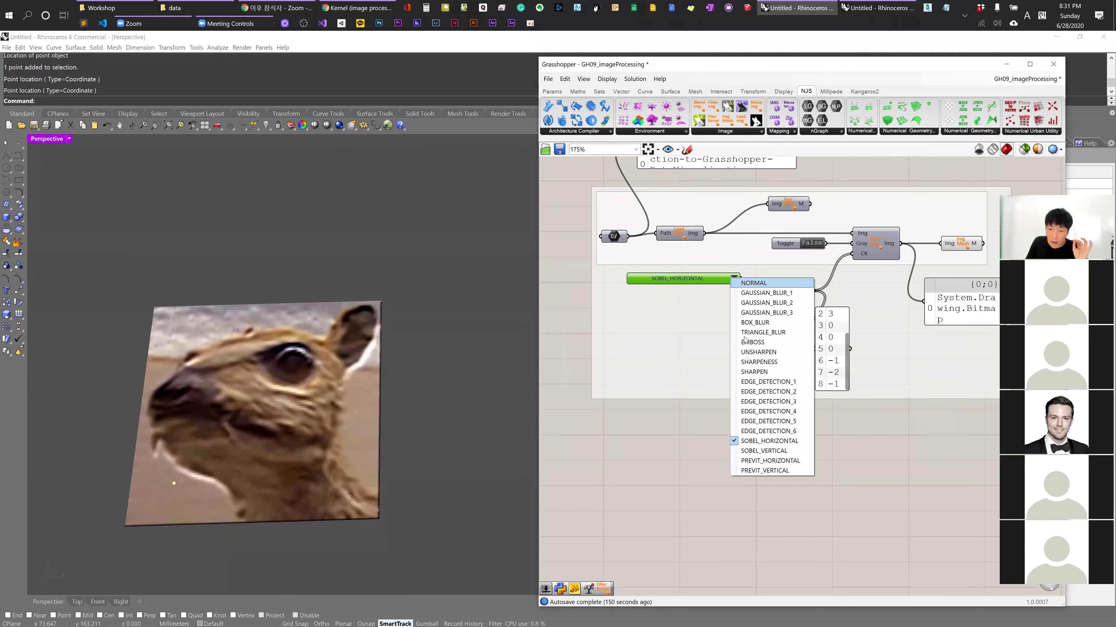
click(764, 432)
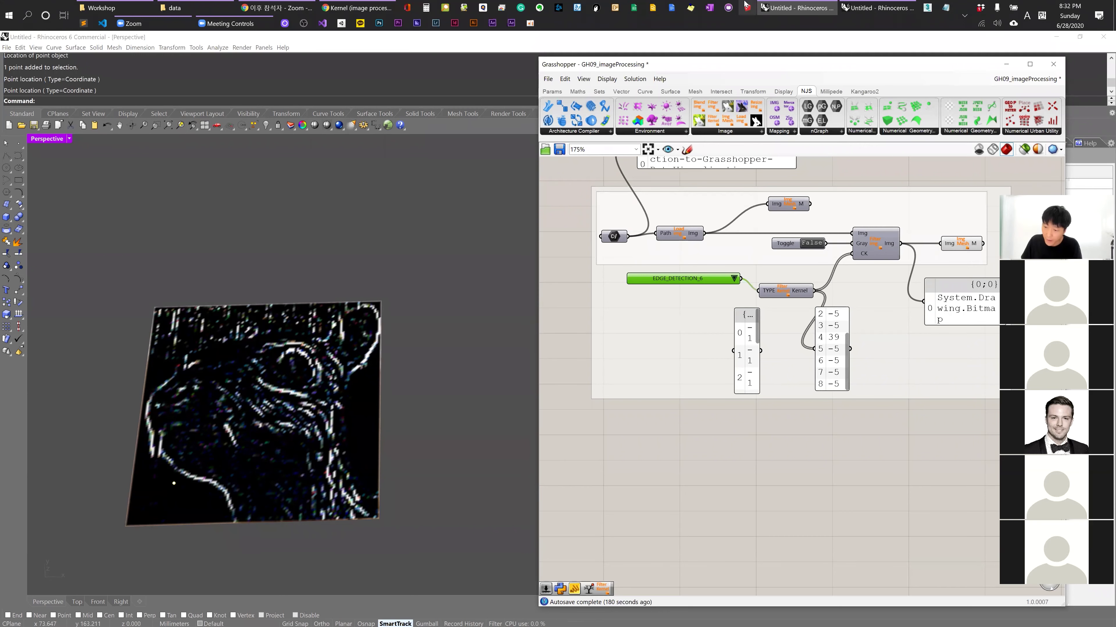
Undo the deletion of the component groups below the kernel group and move the Grasshopper window slightly down.
scroll(797, 389, down, 5)
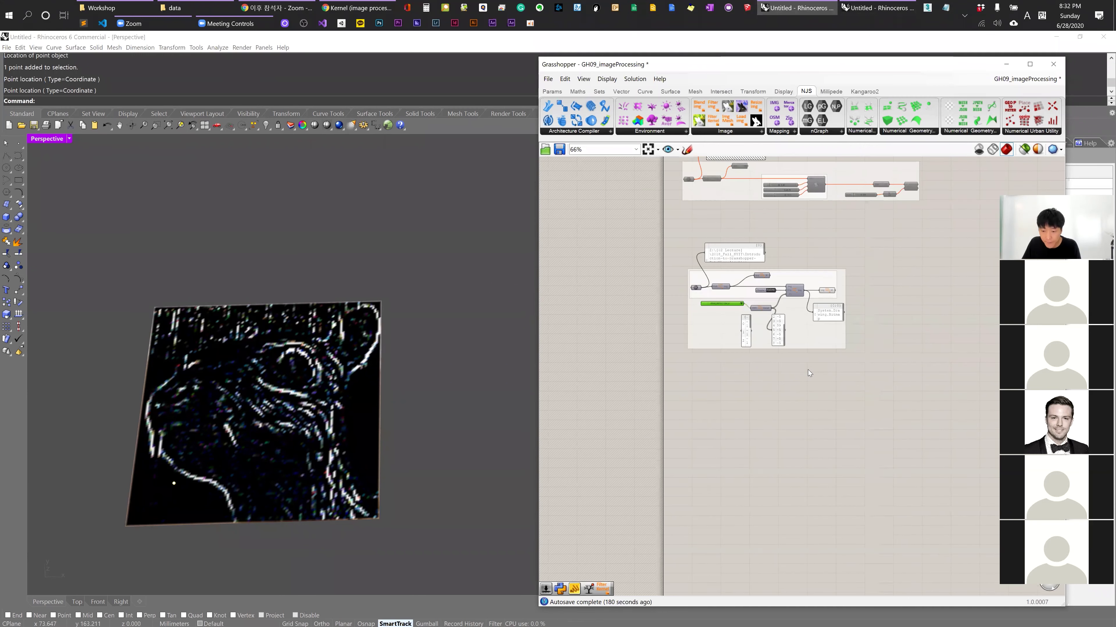
scroll(865, 409, down, 1)
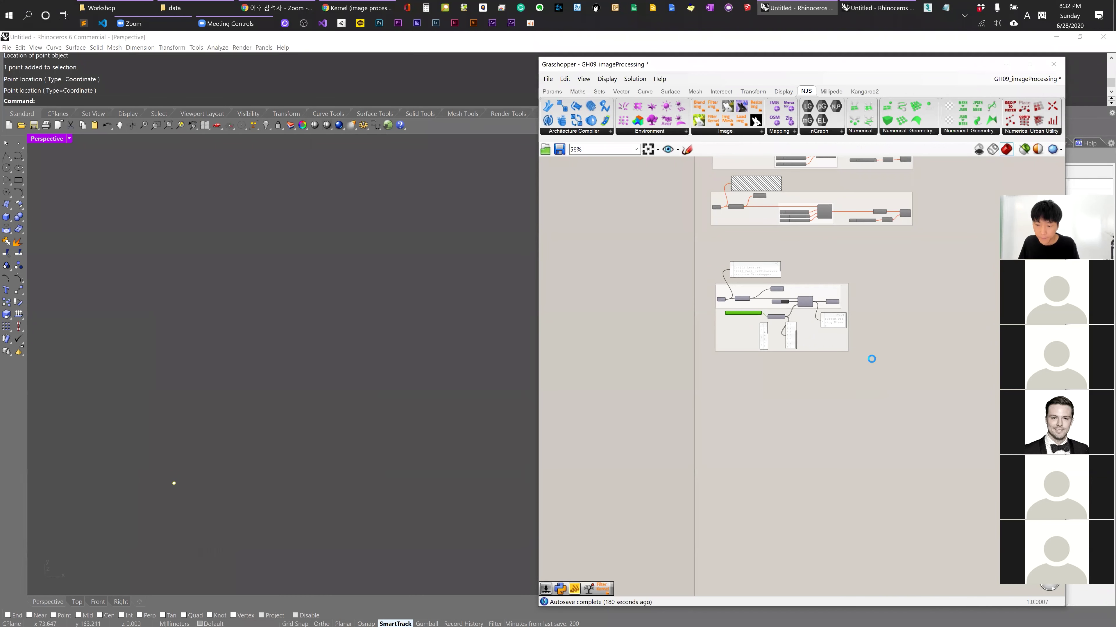
drag(962, 69, 949, 69)
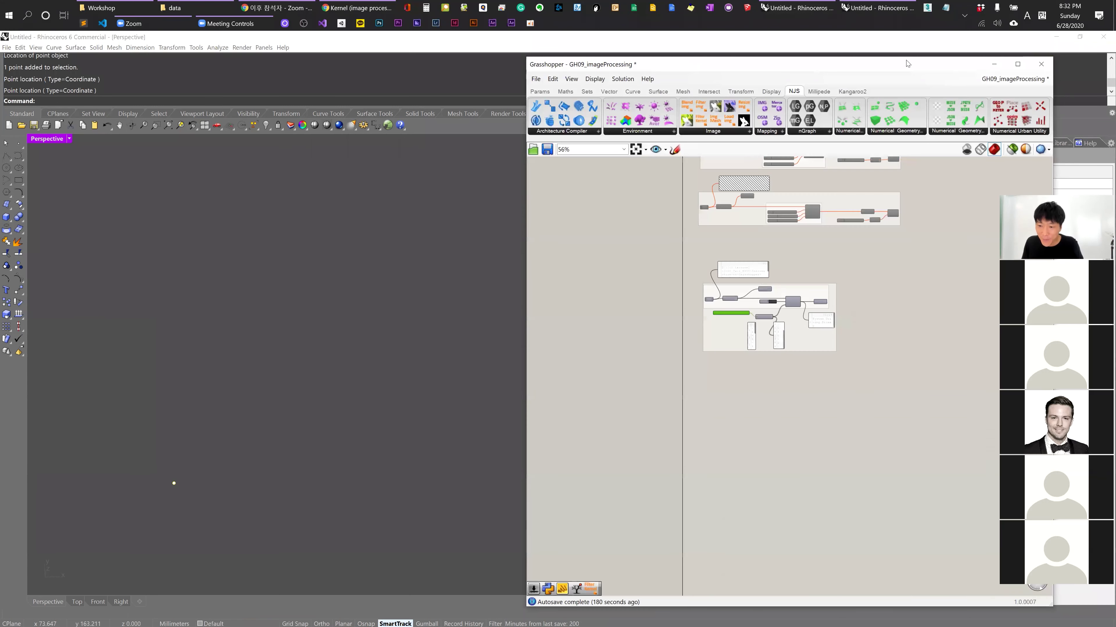
drag(757, 57, 758, 591)
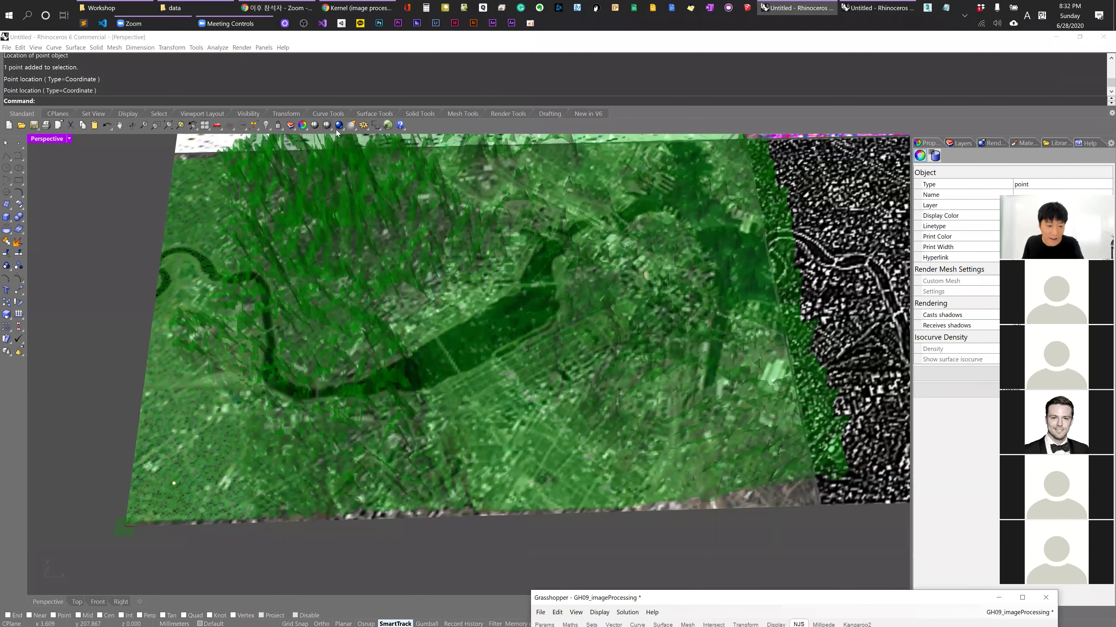
click(387, 125)
click(825, 391)
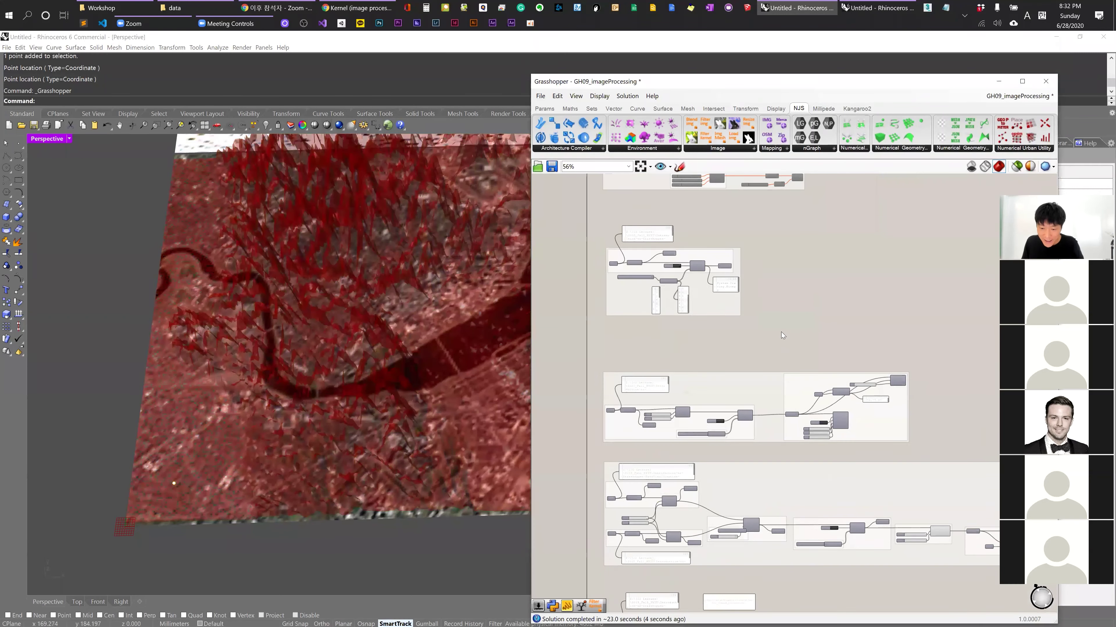
Limit the preview to selected objects and preview the color matching points together with the blurred satellite image's mesh.
scroll(781, 332, down, 2)
right_drag(829, 310, 763, 256)
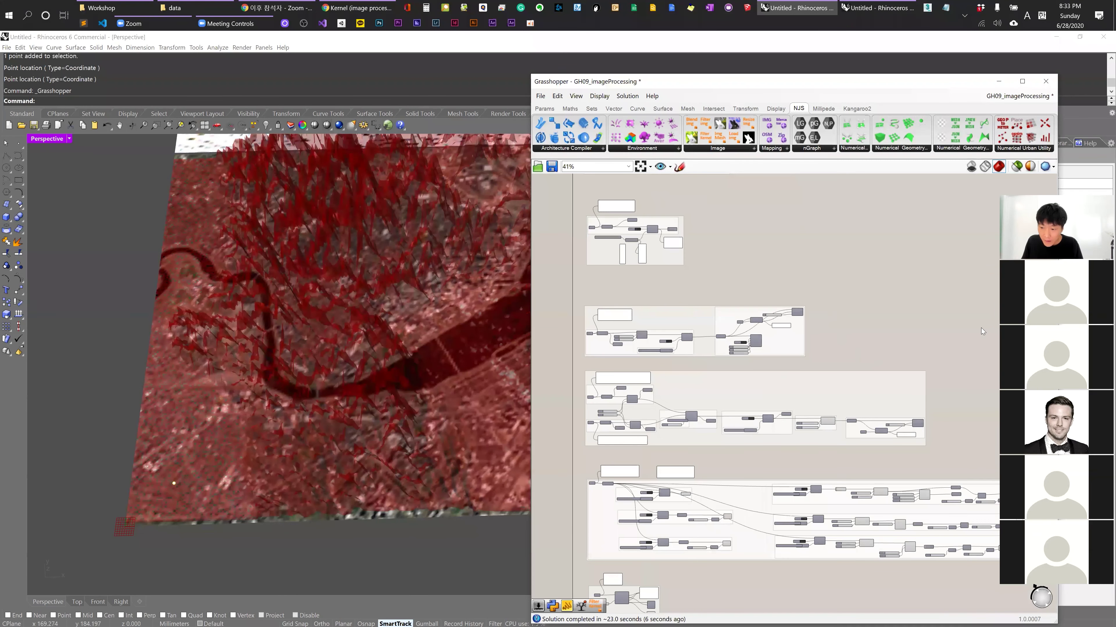
scroll(980, 328, up, 6)
scroll(795, 291, down, 3)
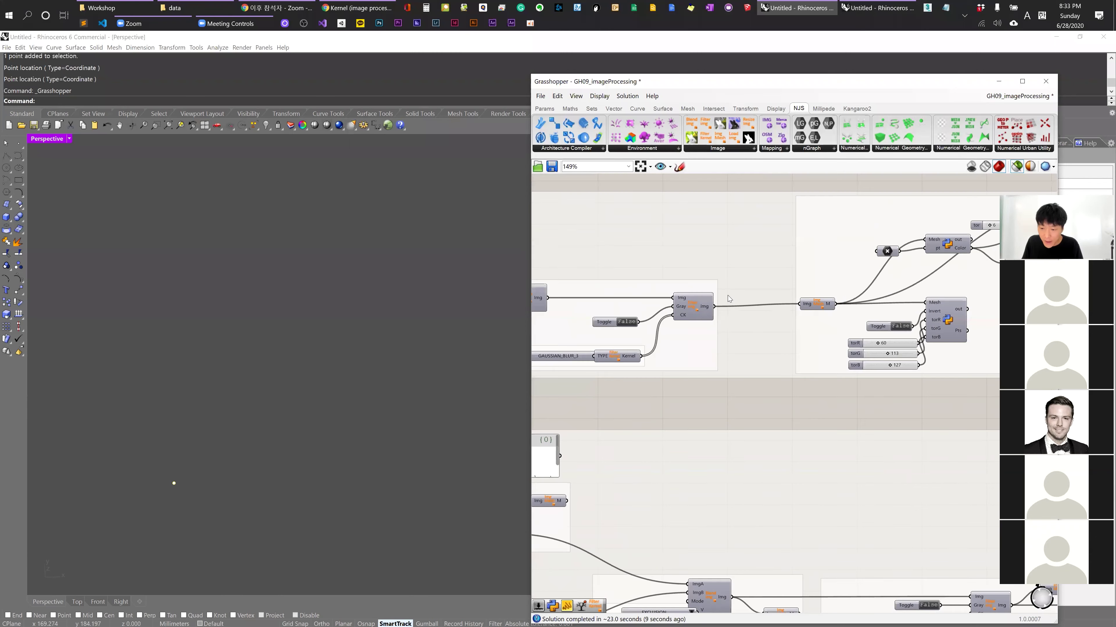
scroll(852, 330, up, 4)
scroll(852, 330, down, 4)
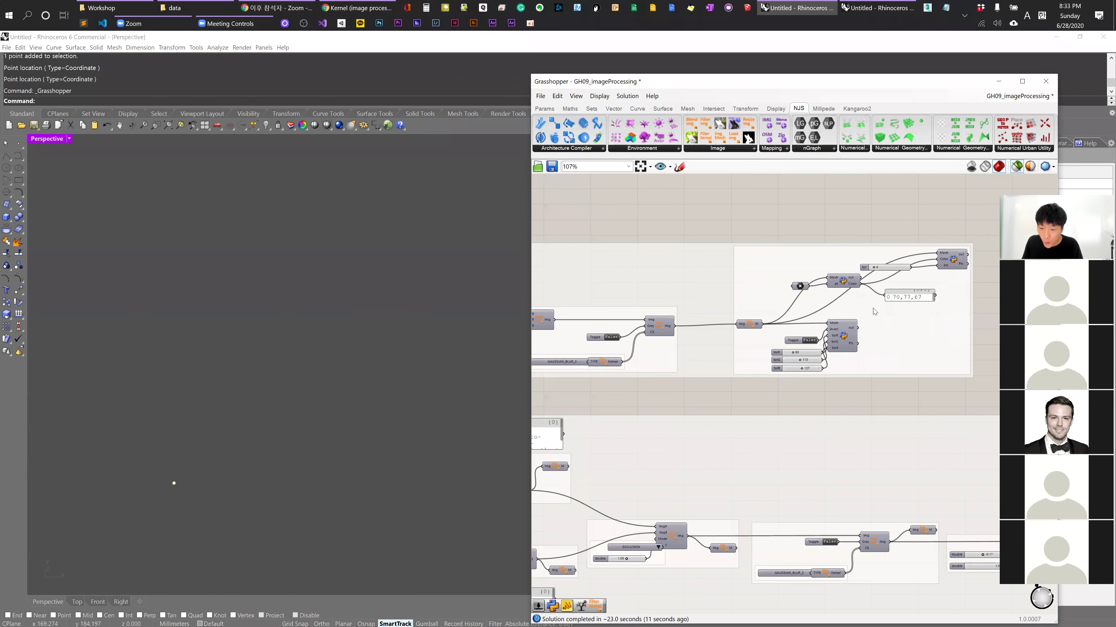
right_drag(874, 311, 822, 334)
click(910, 286)
right_drag(677, 358, 870, 311)
scroll(848, 312, up, 2)
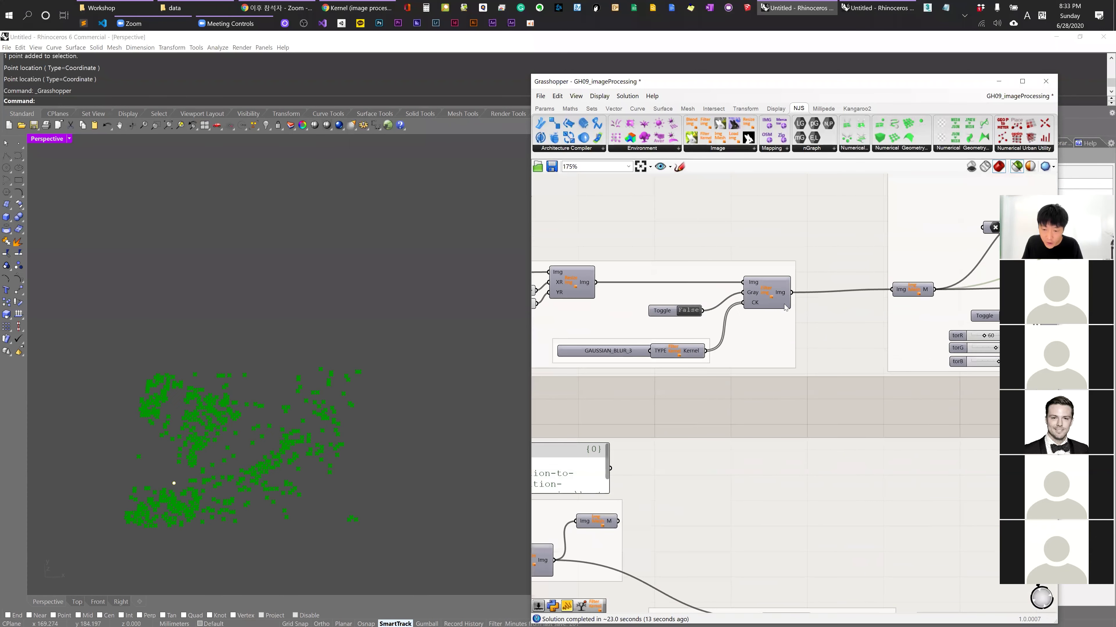
right_drag(634, 378, 840, 361)
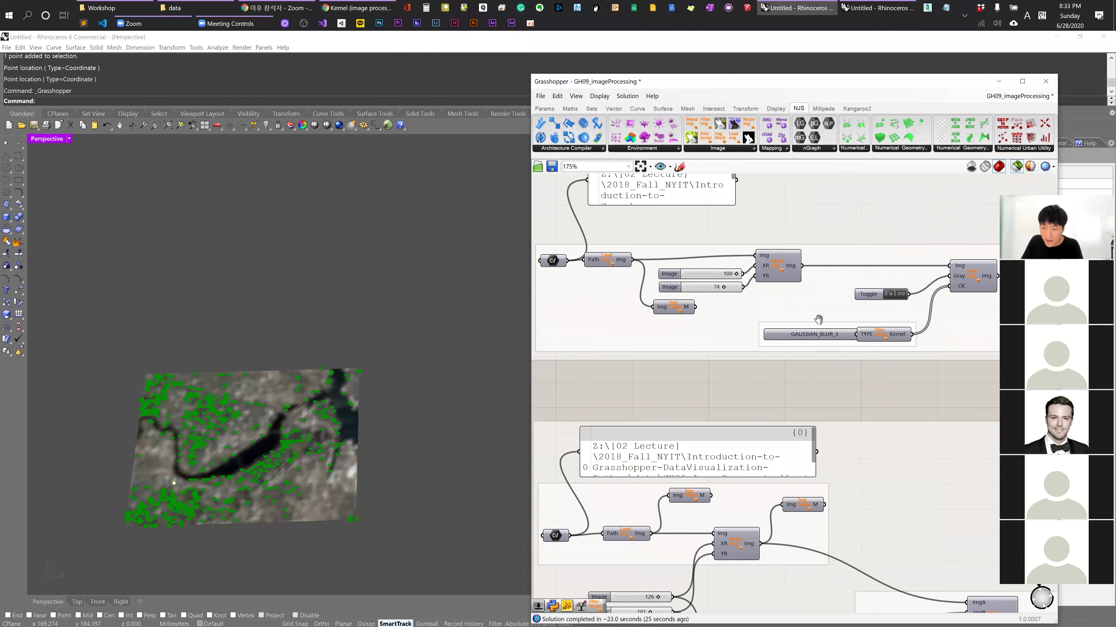
Preview the color matching points of the group that blends two images.
scroll(867, 344, down, 5)
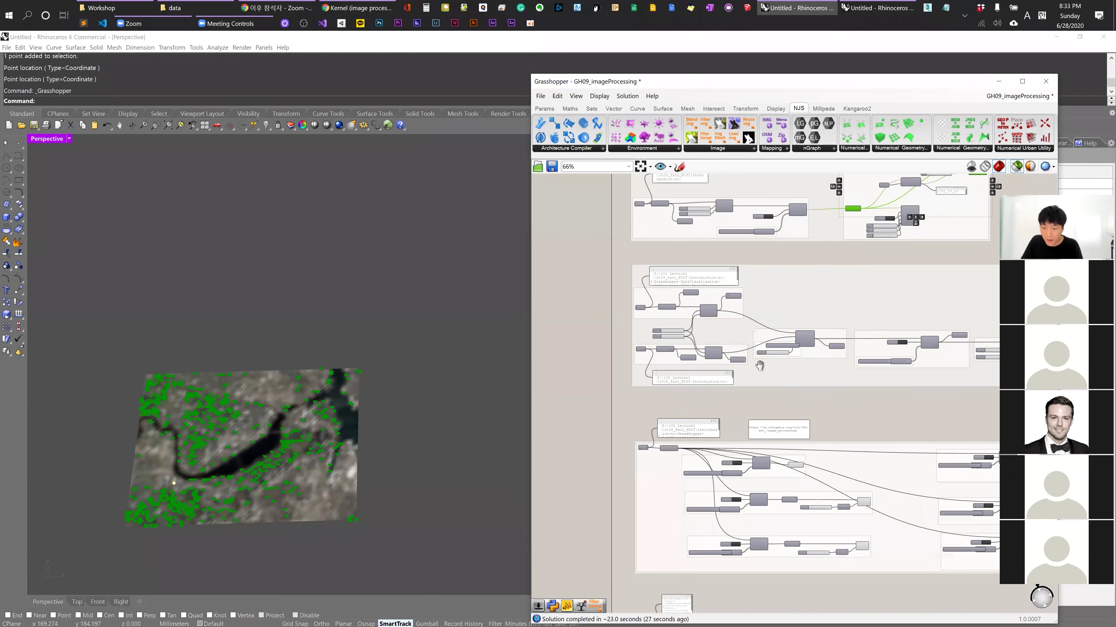
scroll(787, 396, up, 5)
click(809, 313)
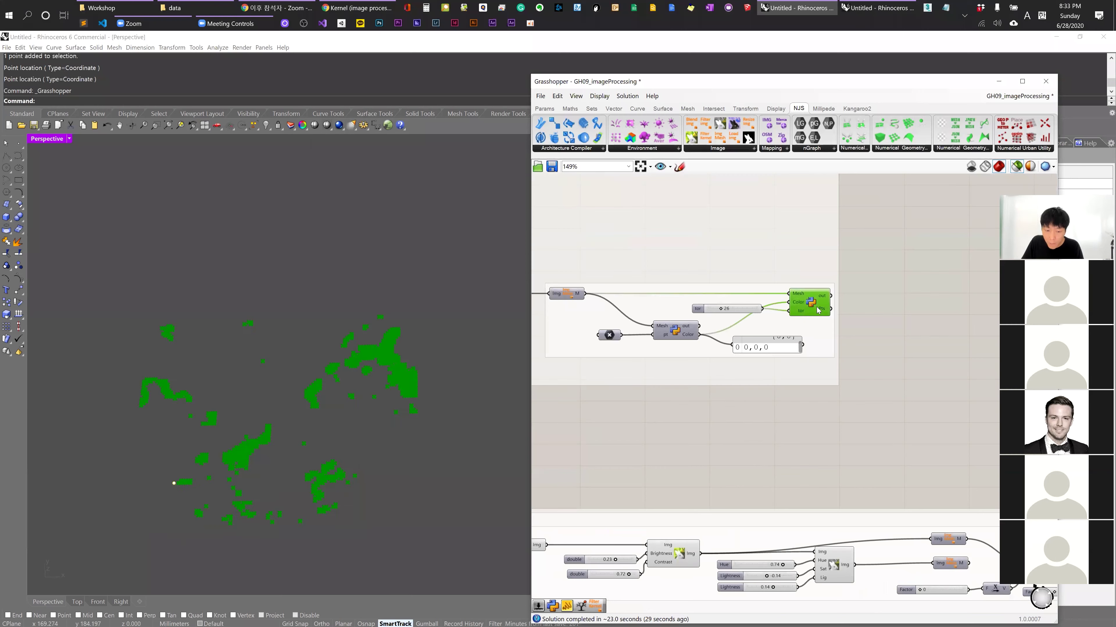
Inspect the Python script that reads the mesh color at the picked point, in an enlarged editor, and close it.
scroll(669, 315, down, 2)
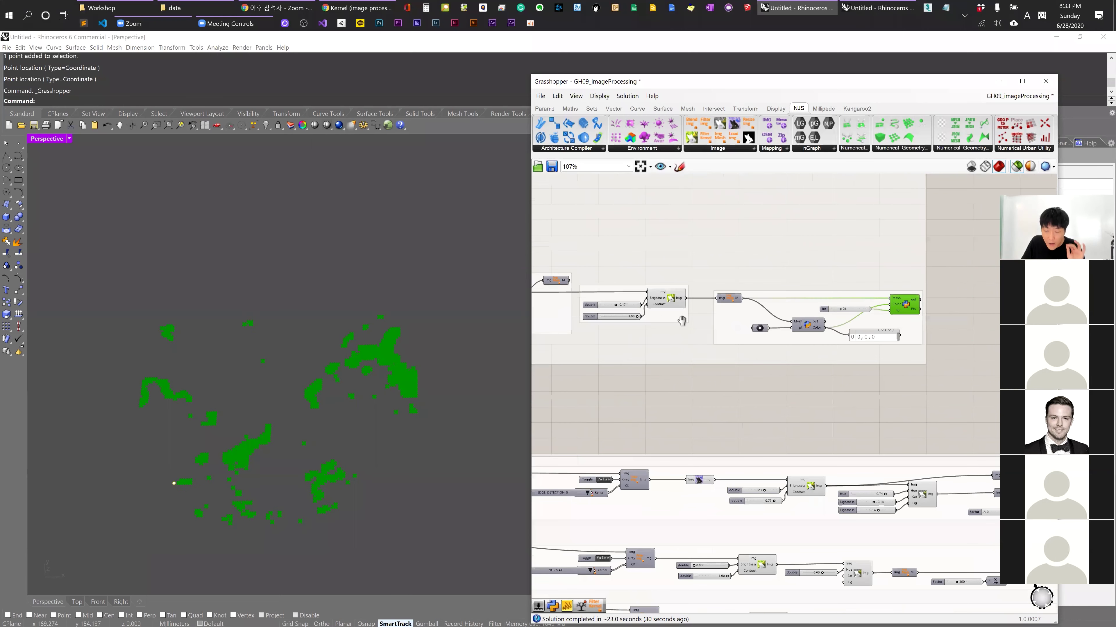
right_drag(688, 319, 723, 325)
scroll(908, 355, up, 5)
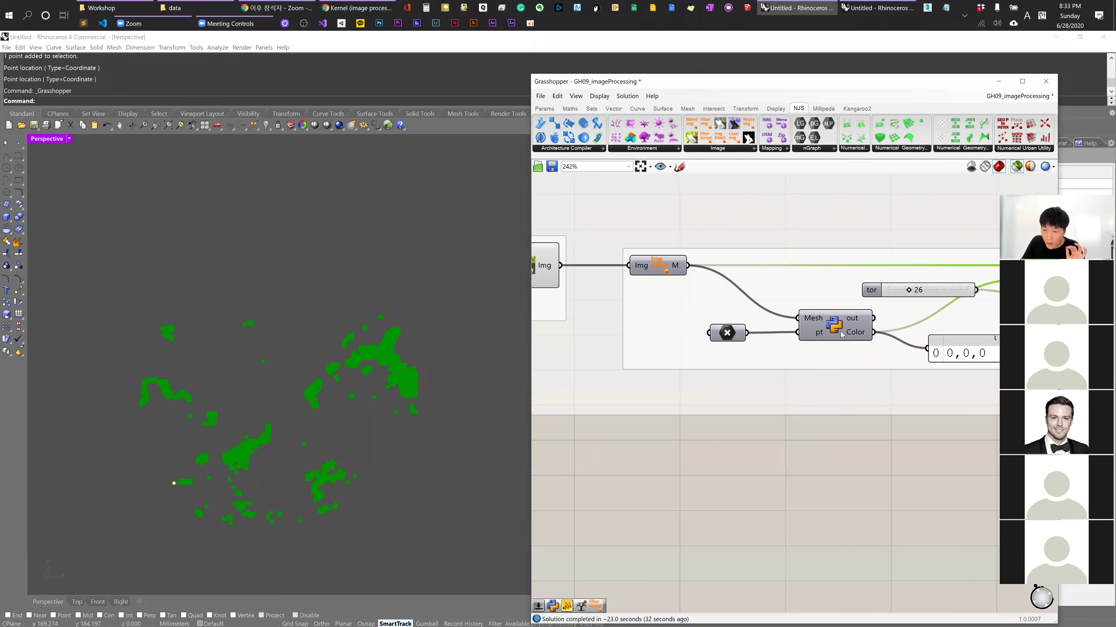
double_click(834, 327)
click(369, 322)
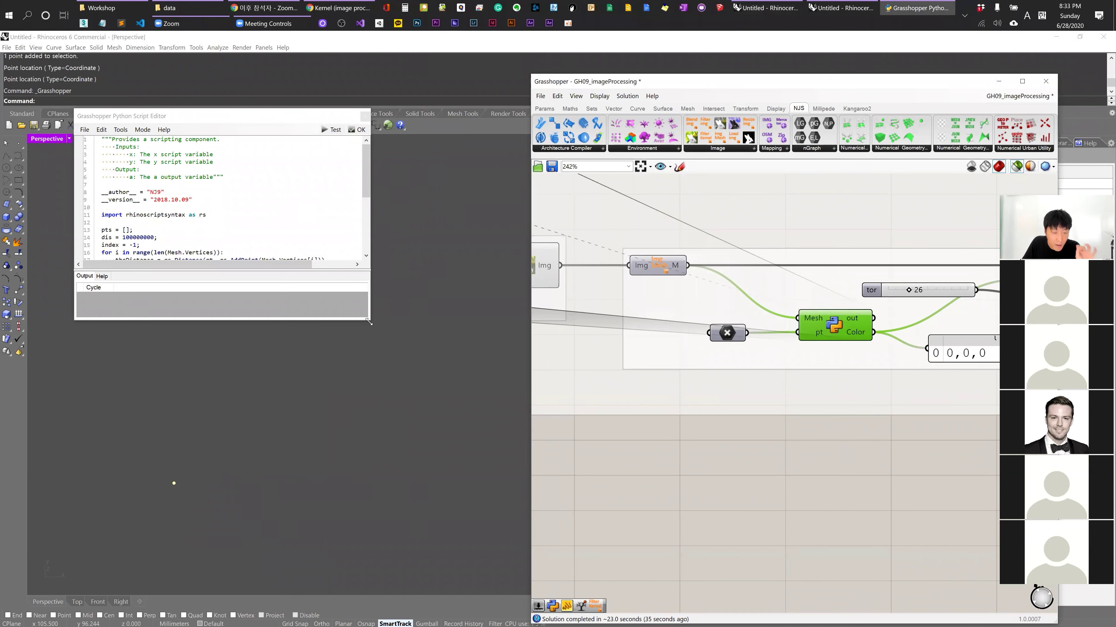
drag(369, 322, 496, 488)
click(492, 116)
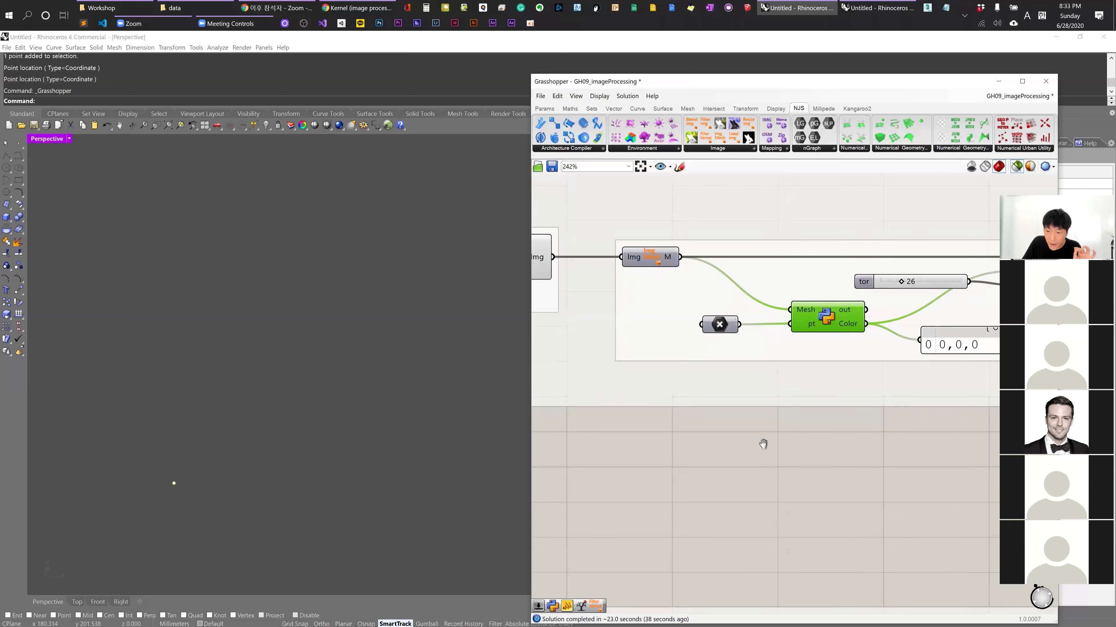
Preview the kernel group's color matching points, and preview the moved mesh that feeds the color matching script.
scroll(806, 338, down, 5)
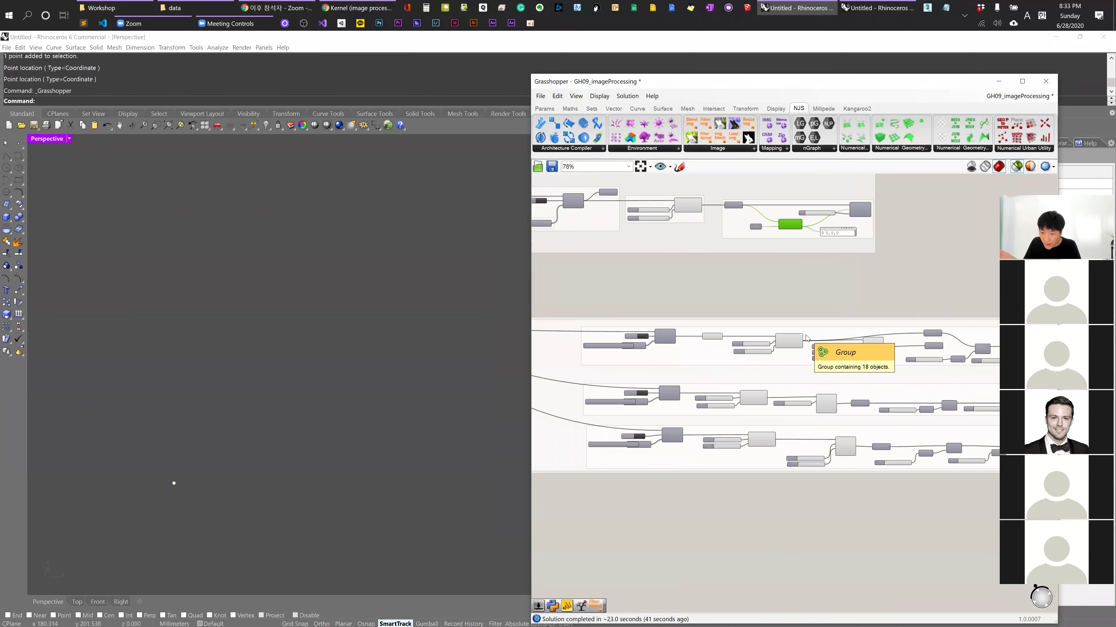
scroll(806, 338, down, 4)
scroll(814, 368, up, 6)
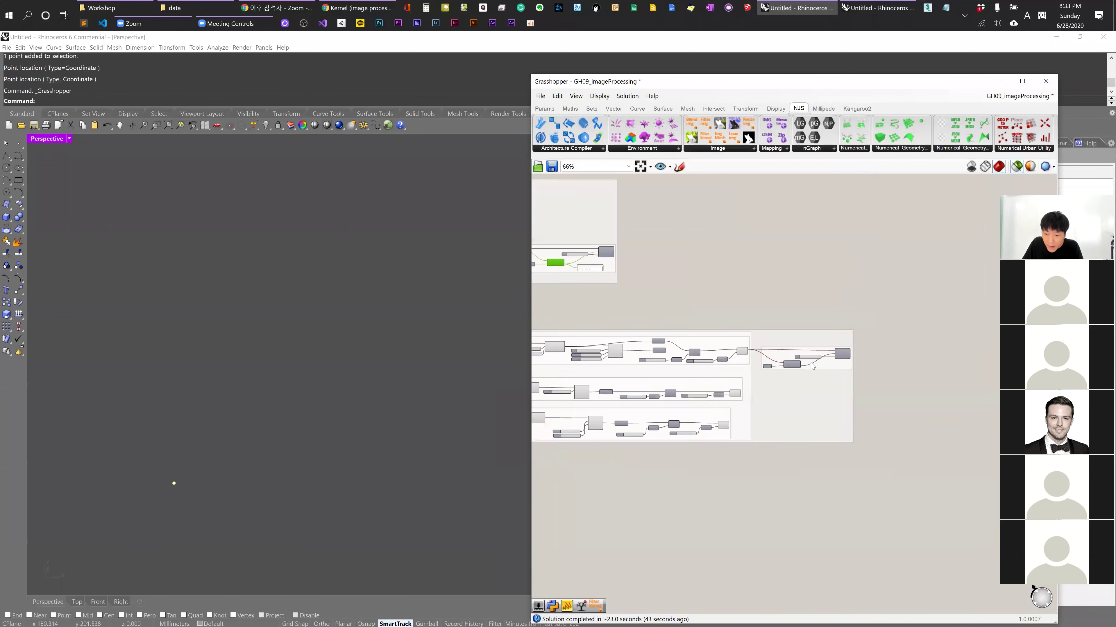
click(872, 341)
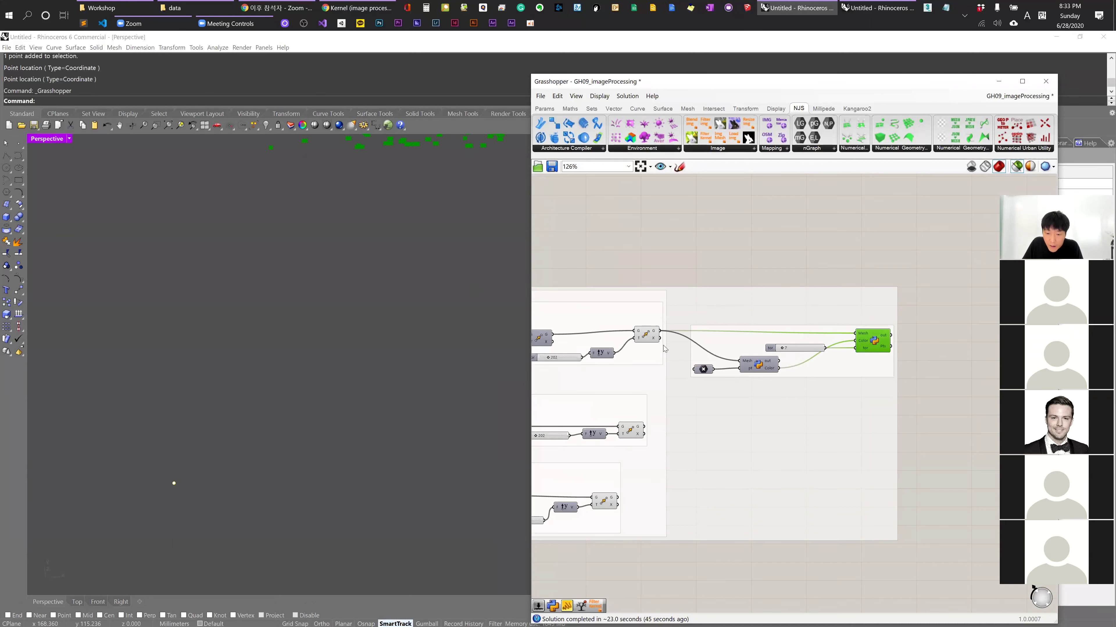
right_drag(666, 350, 740, 357)
click(722, 346)
shift+right_drag(352, 315, 357, 324)
scroll(356, 324, down, 14)
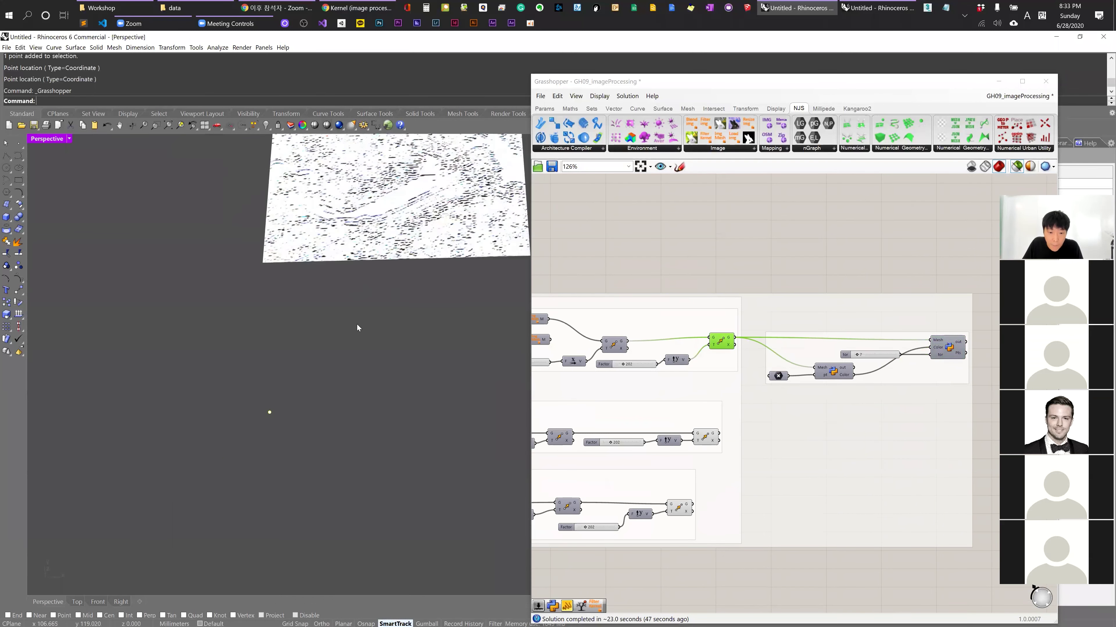
Preview the kernel group's unfiltered NORMAL image mesh together with the moved edge detection mesh.
right_drag(659, 351, 944, 354)
right_drag(729, 349, 953, 355)
mouse_move(693, 346)
right_down()
mouse_move(945, 362)
mouse_move(934, 367)
right_up()
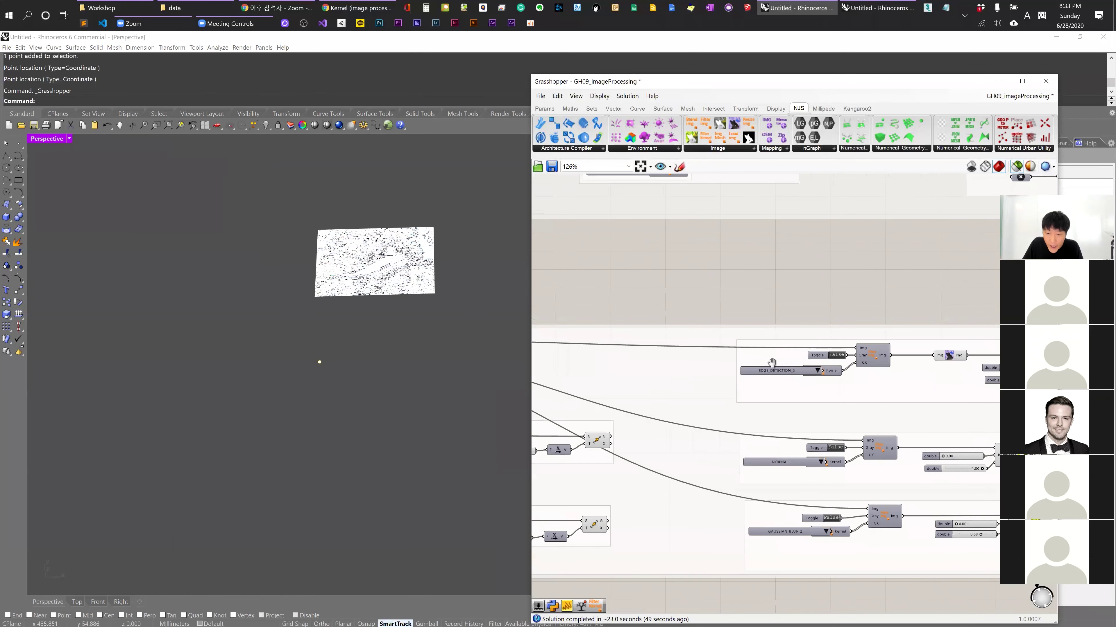
mouse_move(667, 366)
right_down()
mouse_move(897, 359)
mouse_move(861, 359)
right_up()
click(640, 325)
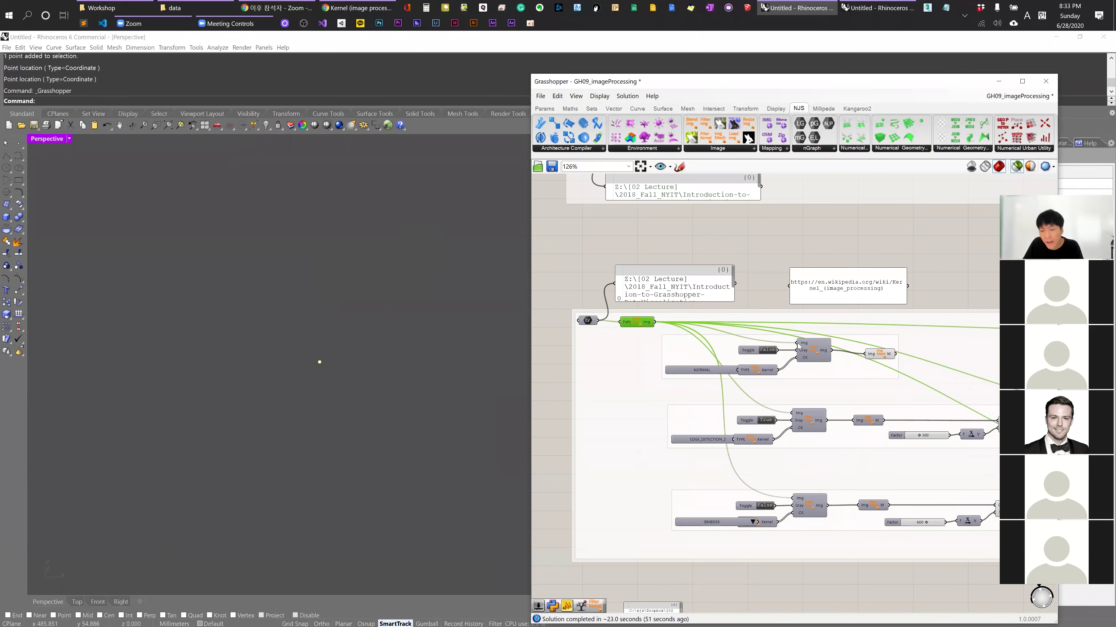
click(876, 355)
right_drag(919, 387, 731, 354)
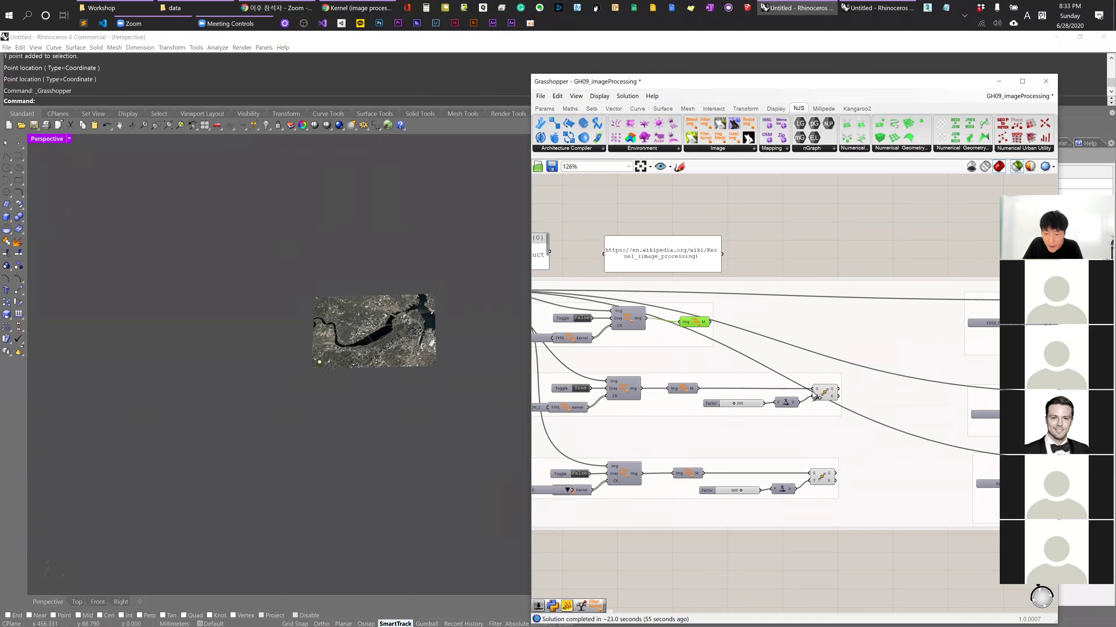
click(822, 394)
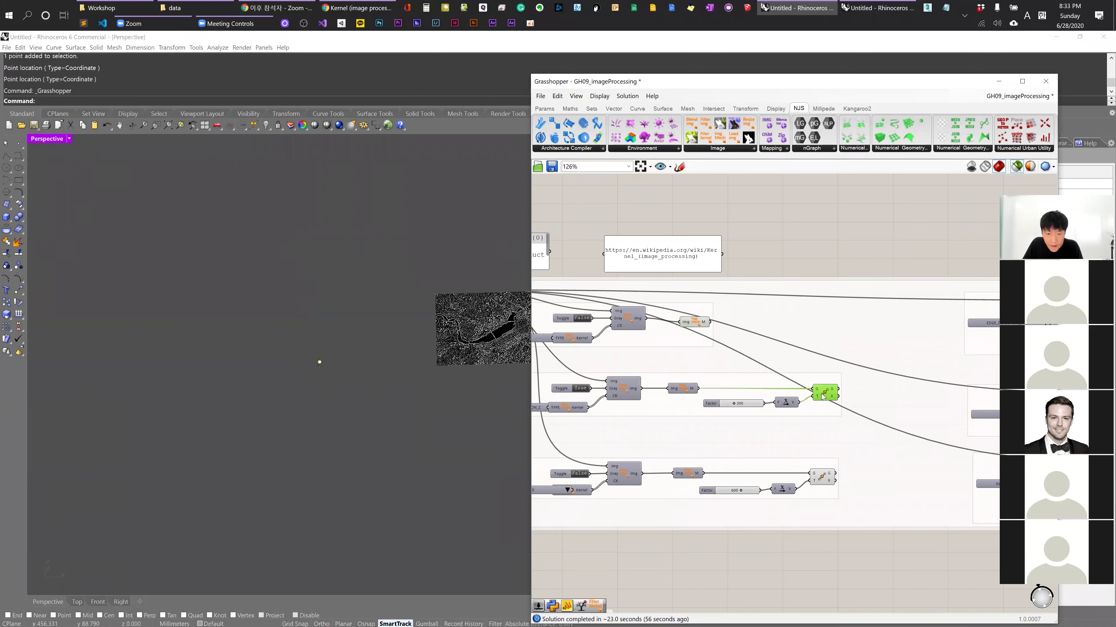
shift+click(698, 324)
shift+right_drag(408, 332, 275, 414)
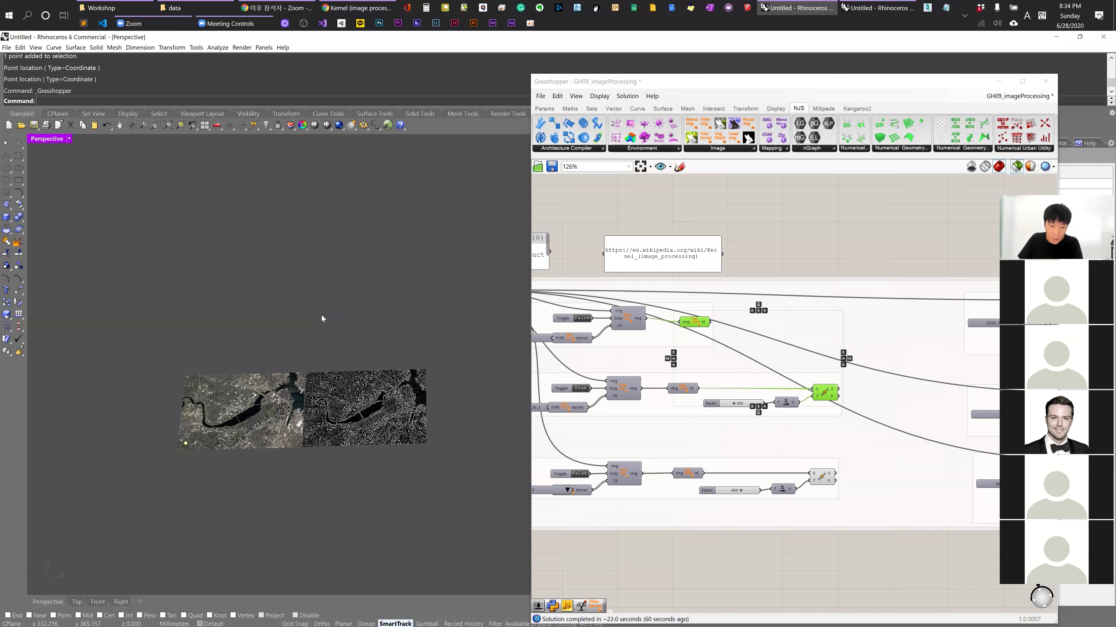
Add the emboss mesh and the three adjusted kernel-result meshes to the preview and compare all six images.
shift+click(820, 480)
mouse_move(819, 479)
right_down()
mouse_move(717, 468)
mouse_move(615, 480)
right_up()
right_drag(872, 474, 727, 476)
right_drag(975, 467, 721, 470)
right_drag(875, 482, 722, 485)
shift+click(921, 503)
shift+click(950, 442)
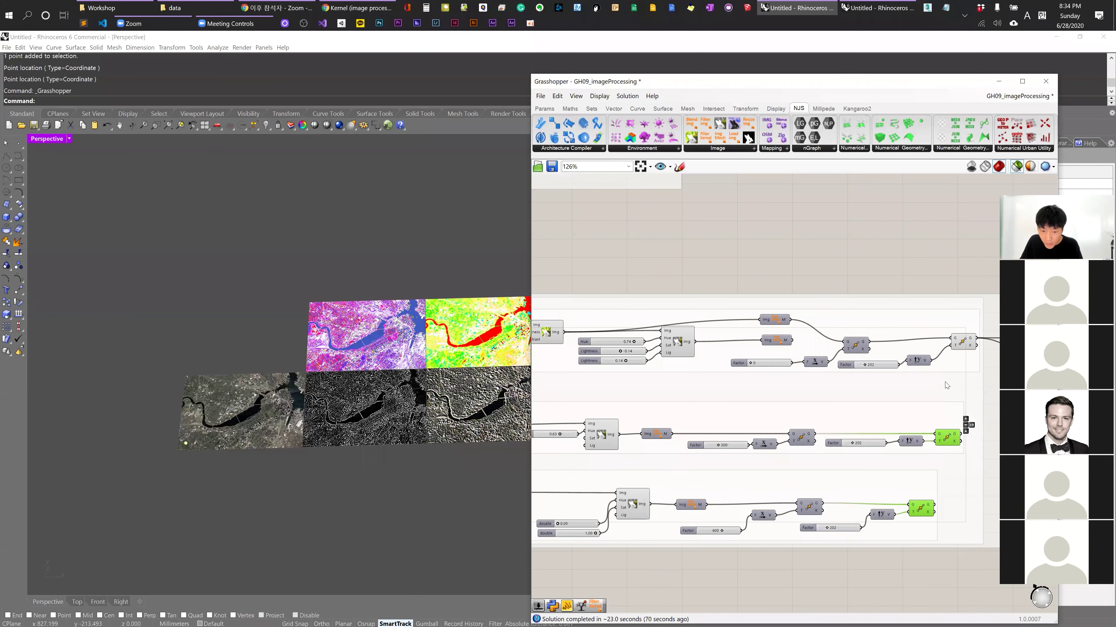
shift+click(961, 349)
shift+right_drag(401, 361, 306, 382)
right_drag(879, 405, 723, 426)
scroll(224, 336, up, 5)
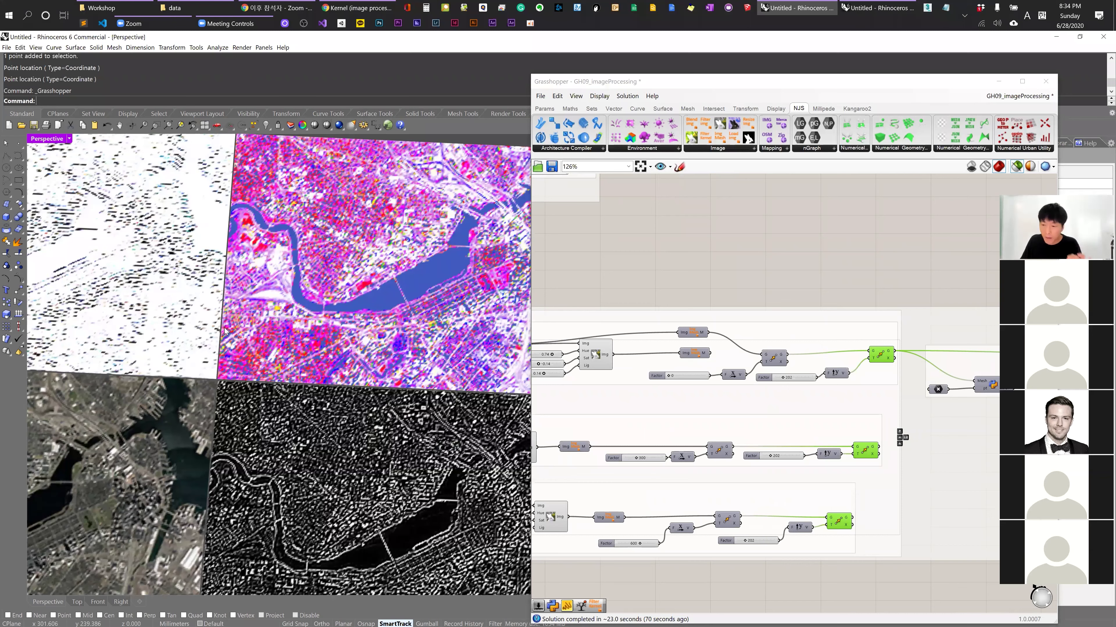
scroll(224, 330, down, 5)
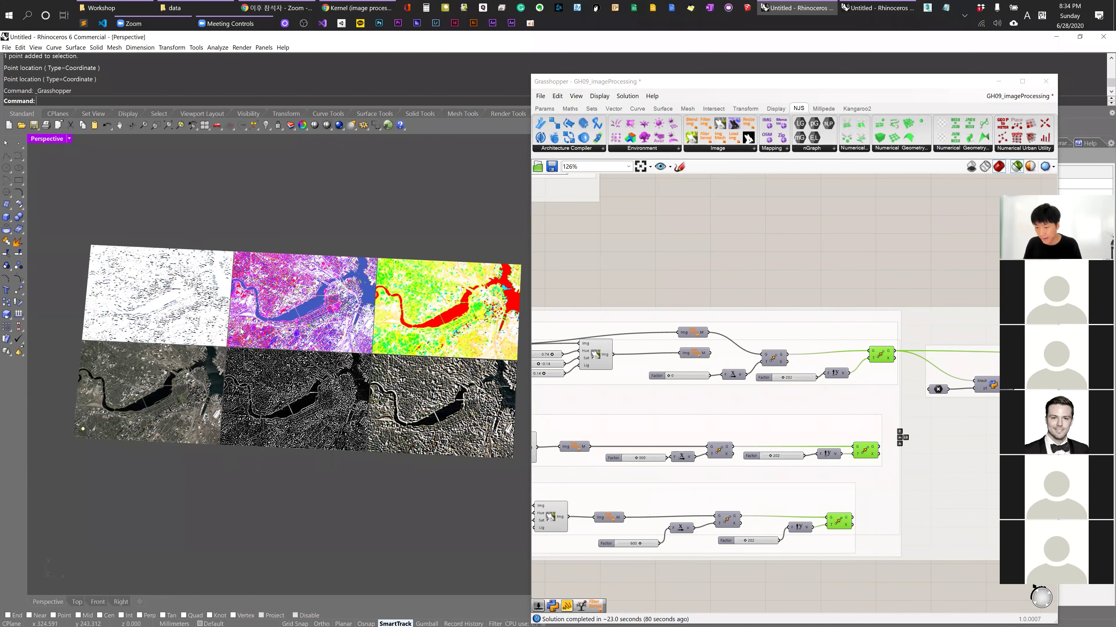
Examine the terrain group's image file path, z slider and Python component.
scroll(240, 331, down, 6)
scroll(661, 399, down, 4)
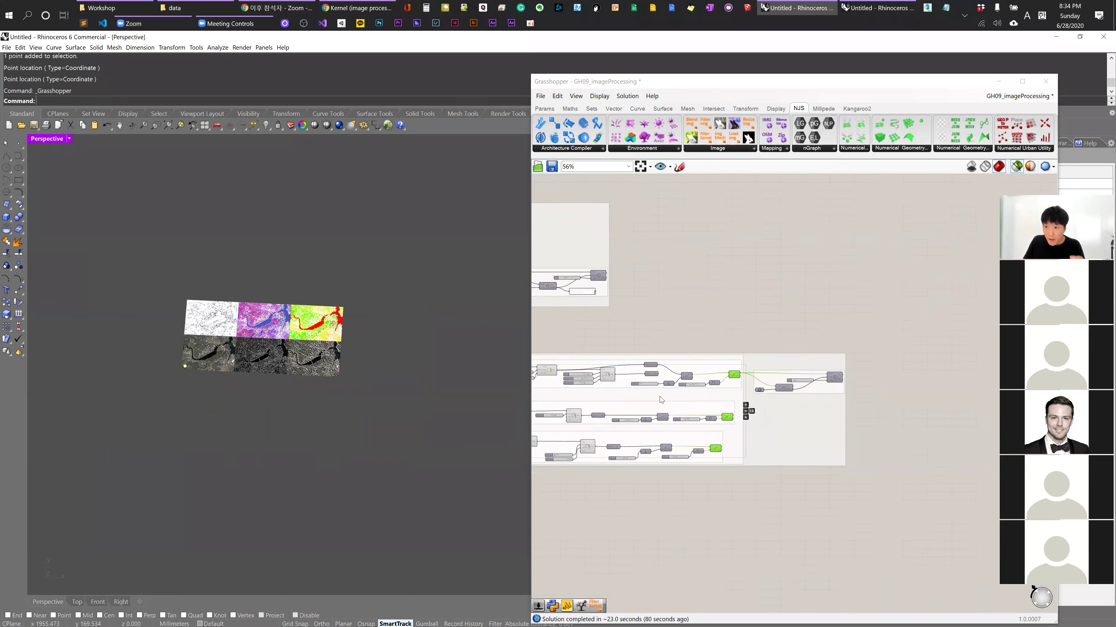
right_drag(628, 517, 717, 421)
scroll(718, 421, down, 3)
right_drag(567, 421, 827, 357)
scroll(789, 415, up, 4)
scroll(773, 397, up, 3)
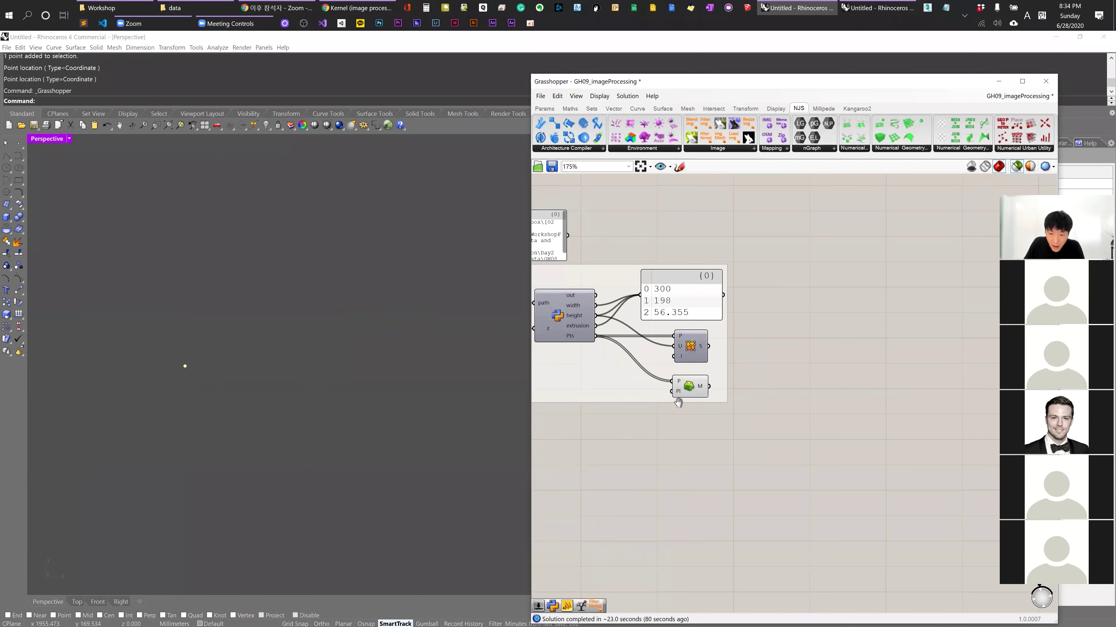
right_drag(676, 398, 846, 429)
scroll(661, 348, up, 3)
right_drag(716, 231, 717, 317)
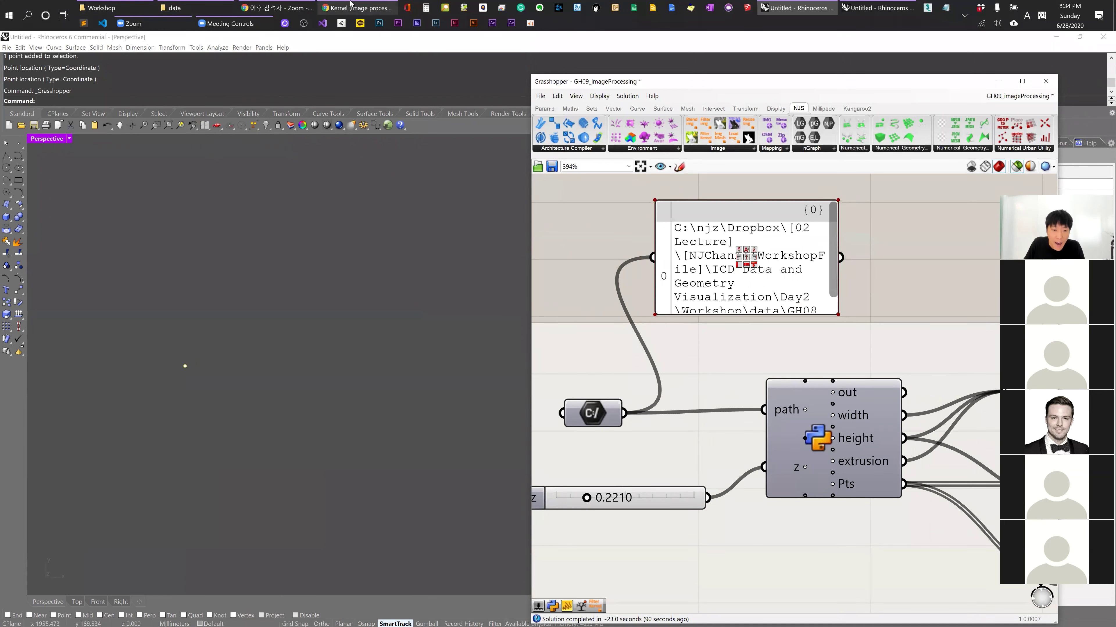
Open GH08_DEM.jpg from the workshop's data folder in the image viewer and inspect its grayscale pixels.
click(174, 8)
click(767, 237)
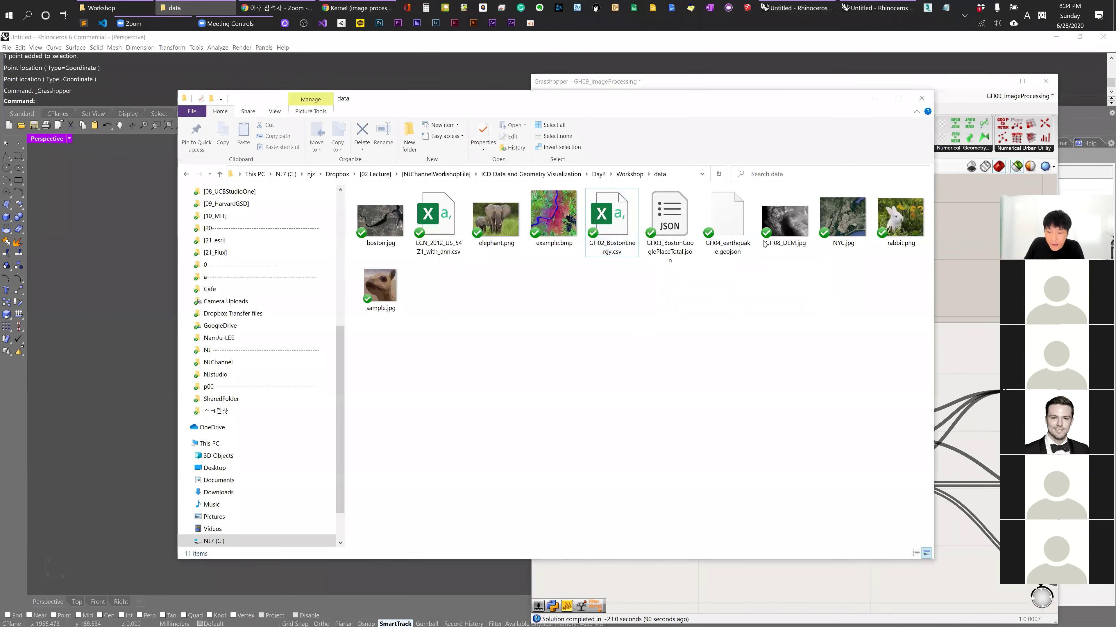
click(879, 101)
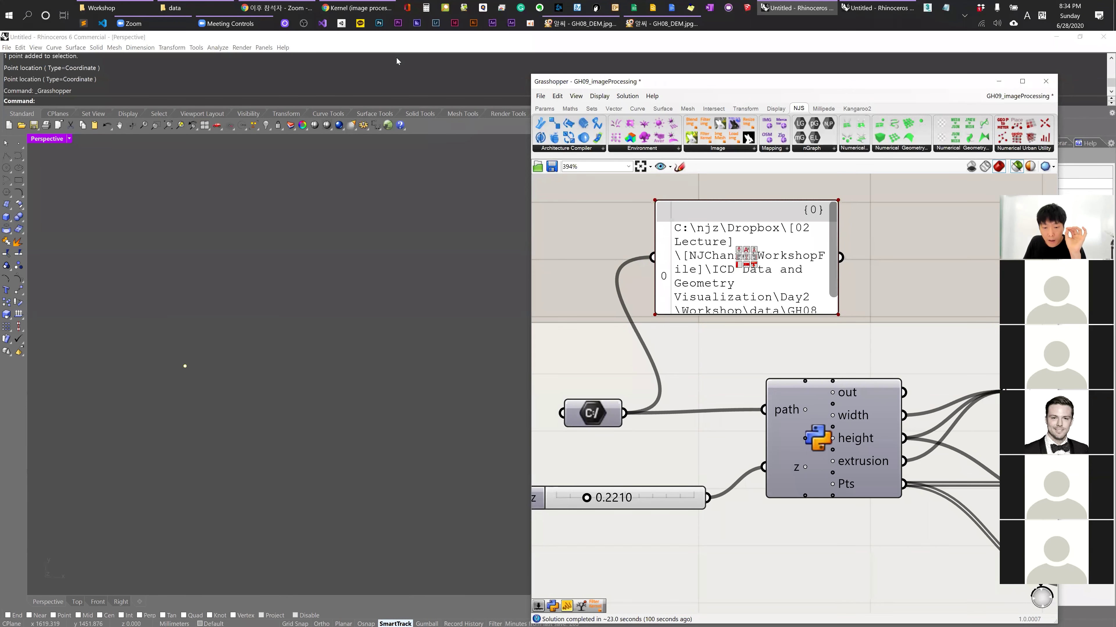
scroll(492, 405, up, 4)
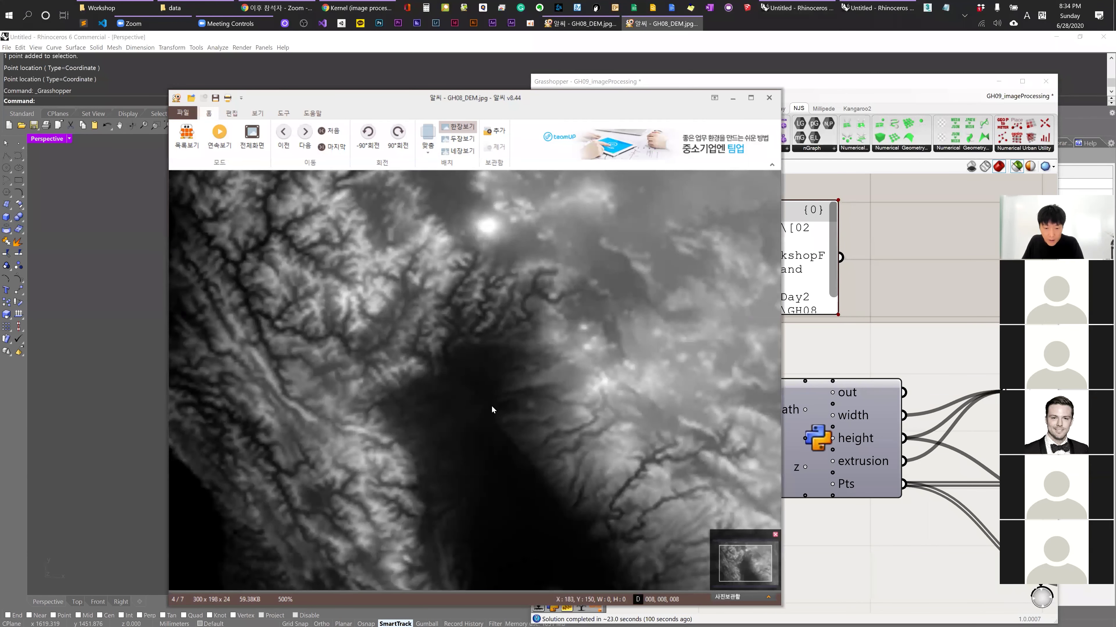
scroll(491, 405, down, 2)
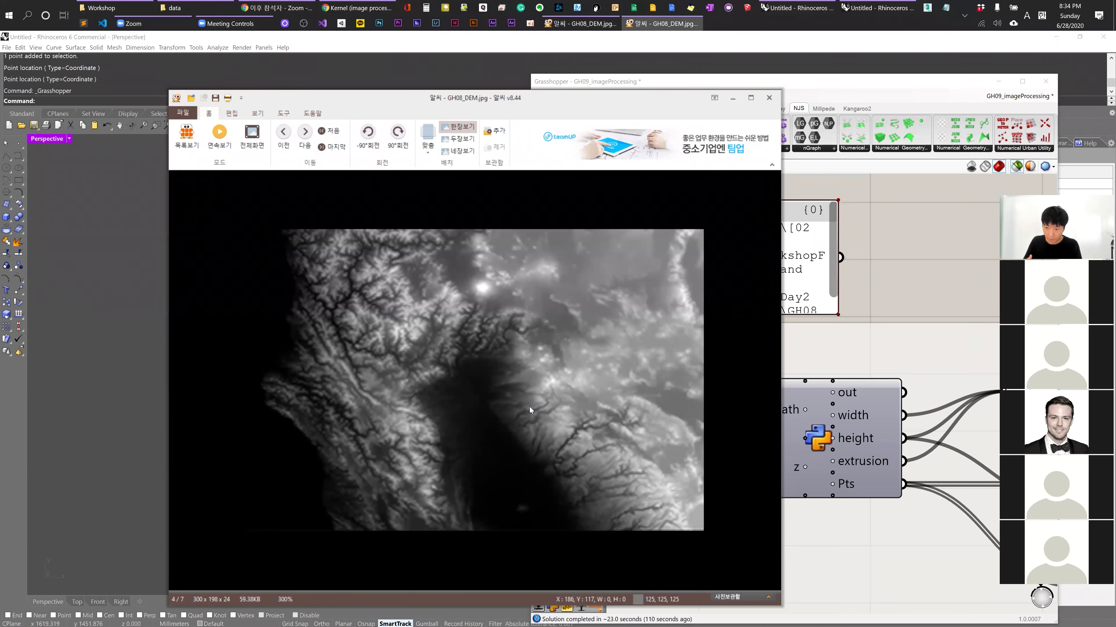
Return to Grasshopper and preview the point grid that the terrain group's Python component creates from the height image.
click(883, 289)
scroll(735, 371, down, 3)
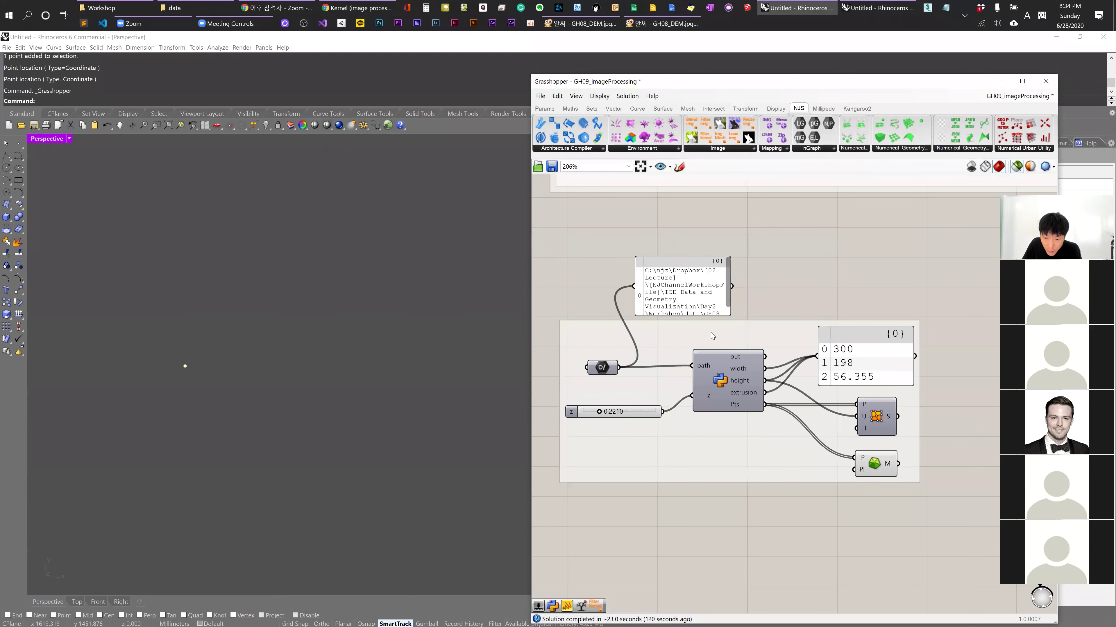
click(708, 280)
scroll(698, 288, up, 3)
scroll(707, 288, down, 3)
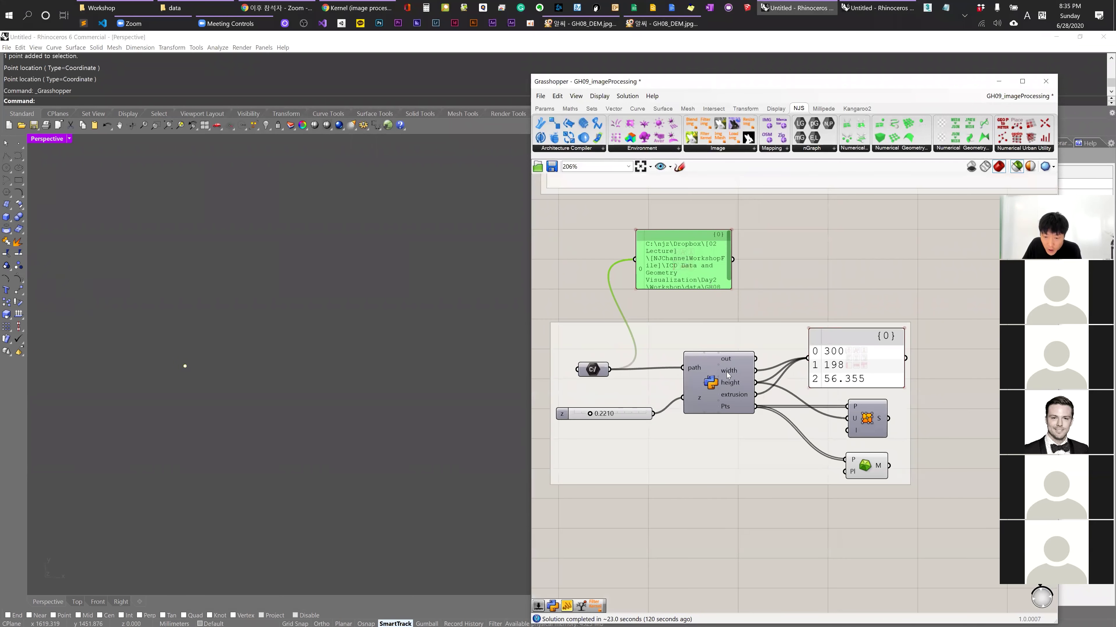
click(712, 389)
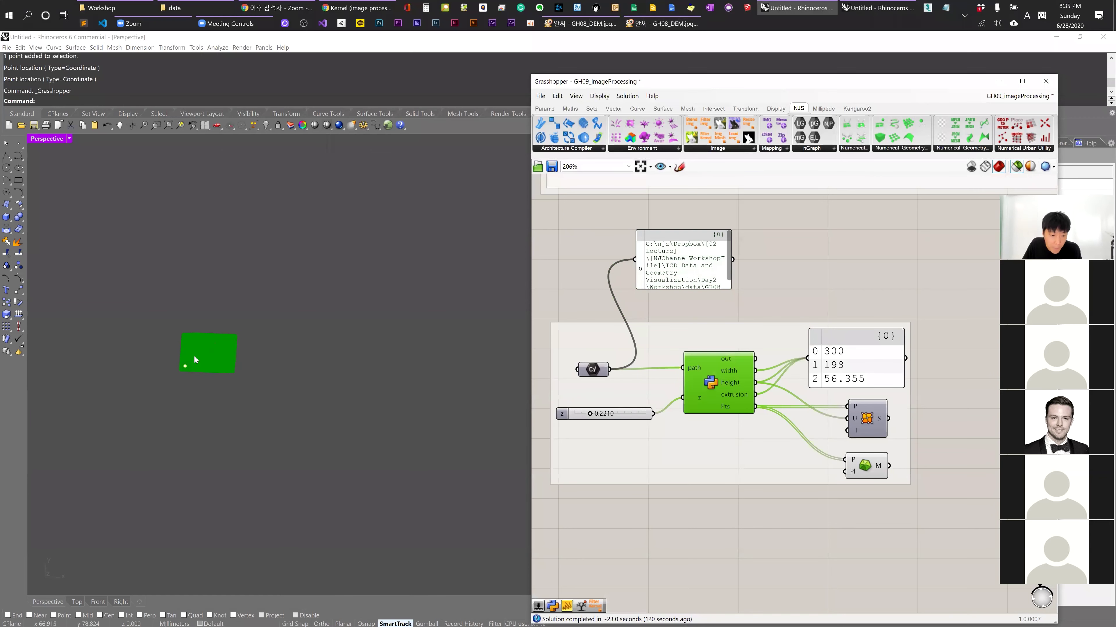
scroll(205, 362, up, 5)
right_drag(333, 475, 326, 386)
scroll(335, 407, up, 3)
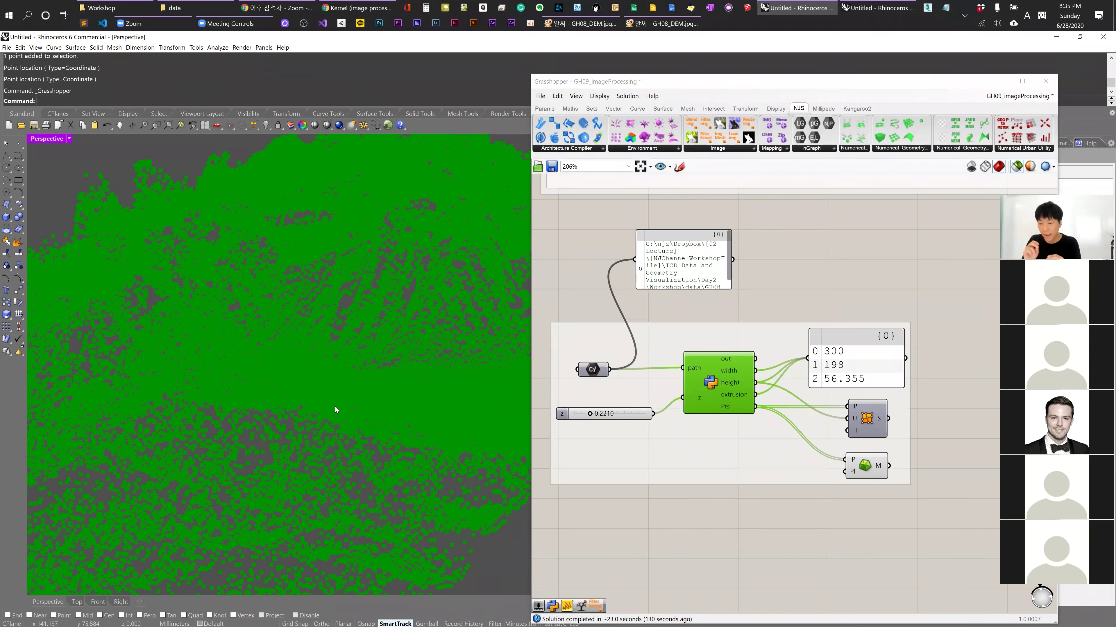
Preview the terrain built from the point grid by the Surface From Points component.
click(864, 419)
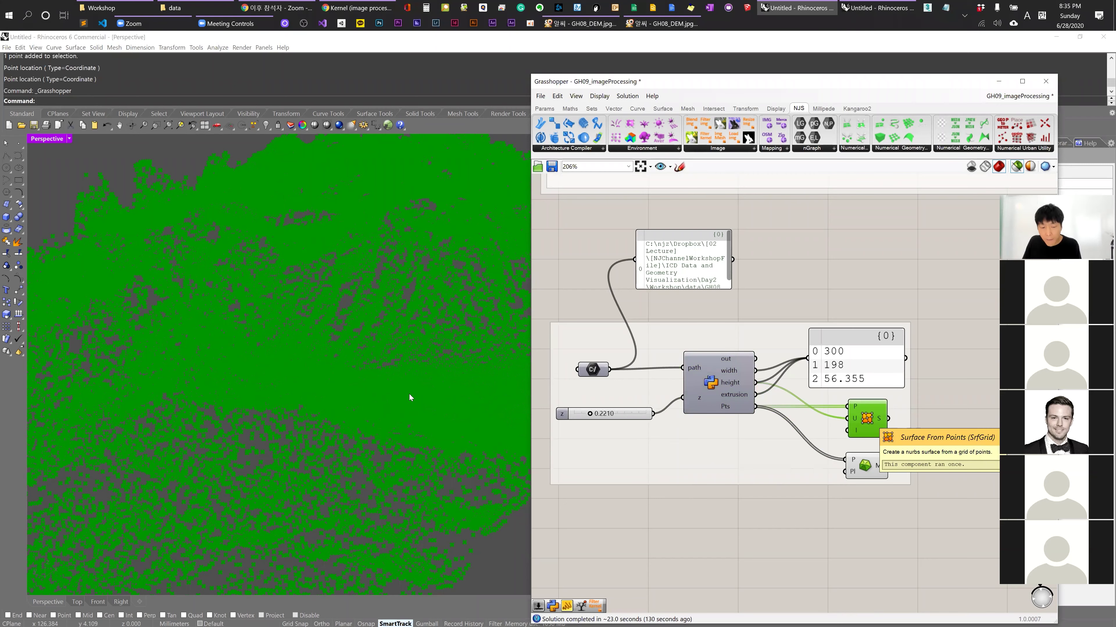
right_drag(409, 394, 310, 406)
scroll(615, 444, up, 6)
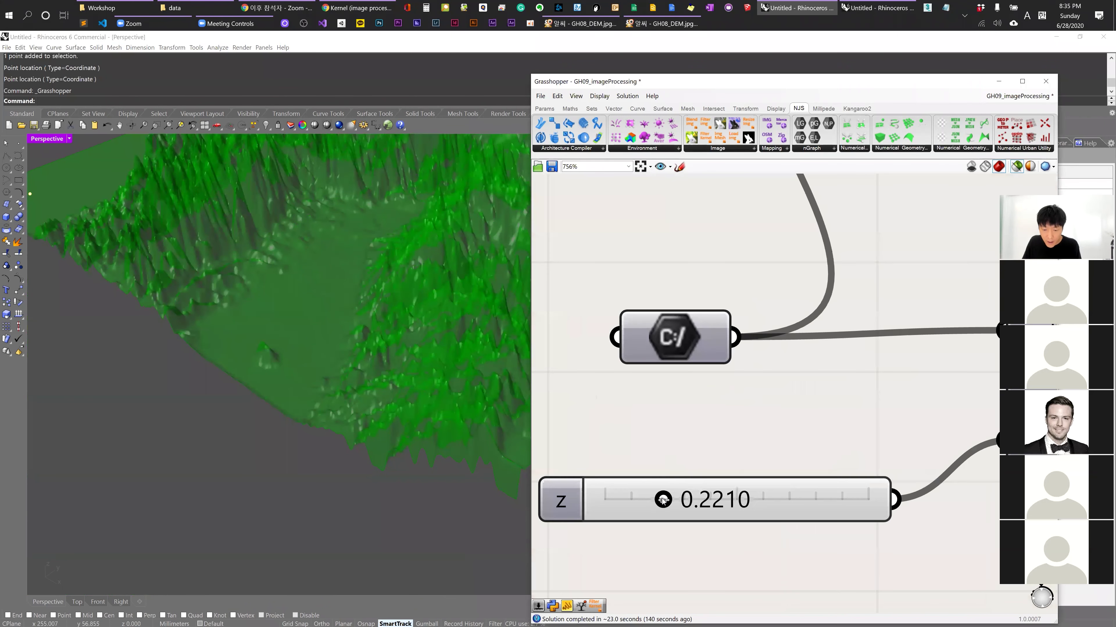
Set the terrain's z slider to 0.0655 and view the whole flattened surface.
drag(621, 498, 621, 499)
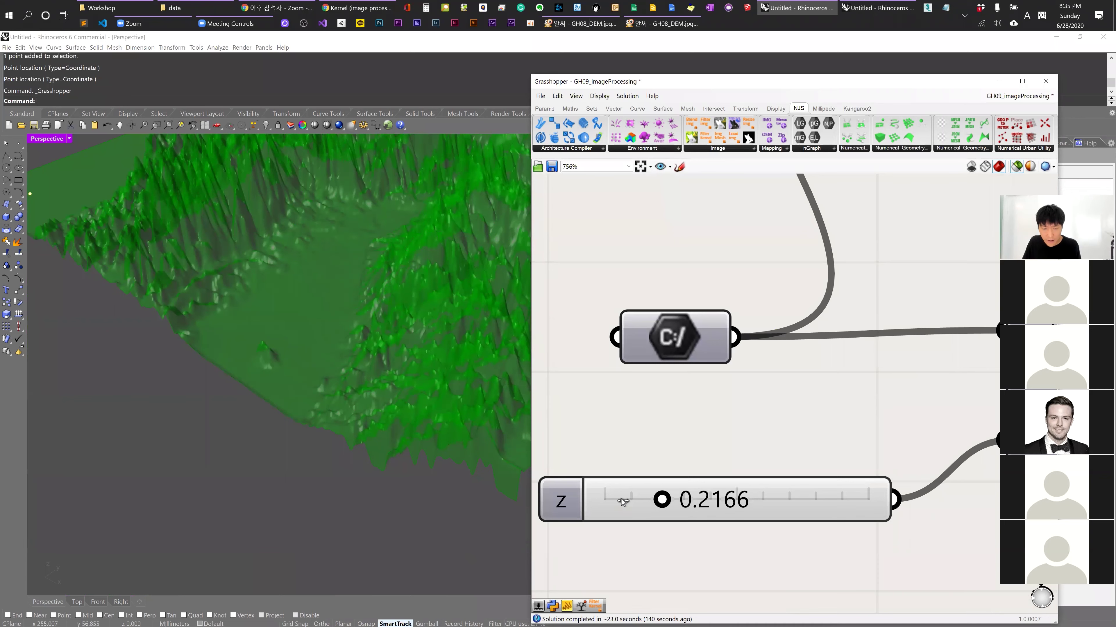
click(620, 499)
scroll(621, 499, down, 3)
scroll(622, 501, down, 4)
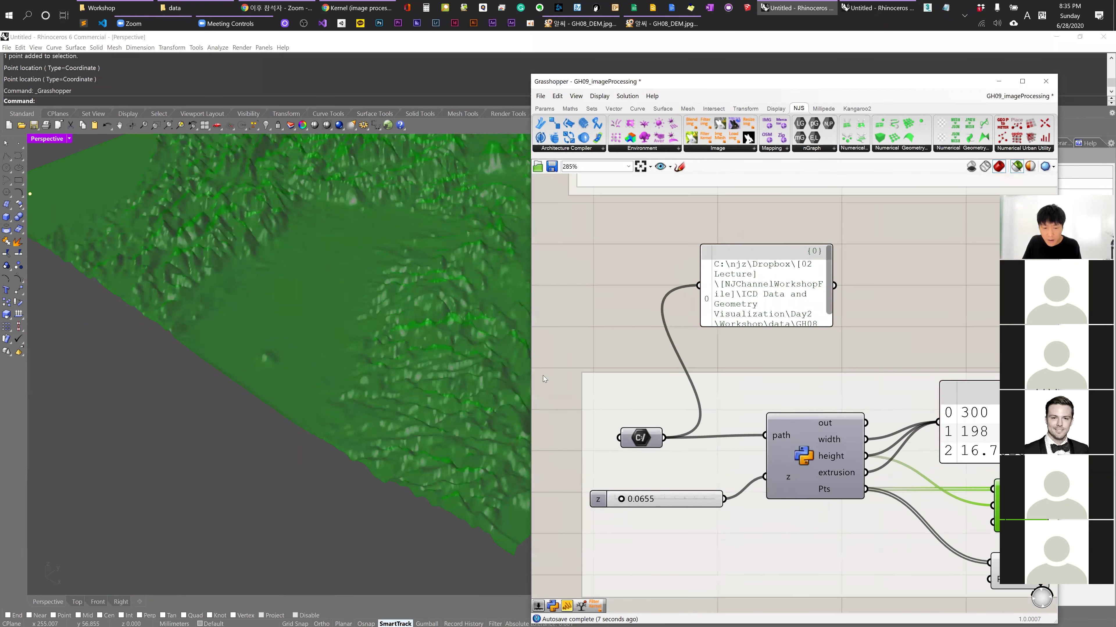
scroll(291, 411, down, 4)
right_drag(291, 411, 365, 466)
Preview the mesh built from the terrain points together with the surface, and narrow the Grasshopper window slightly.
right_drag(739, 411, 628, 314)
scroll(917, 475, up, 4)
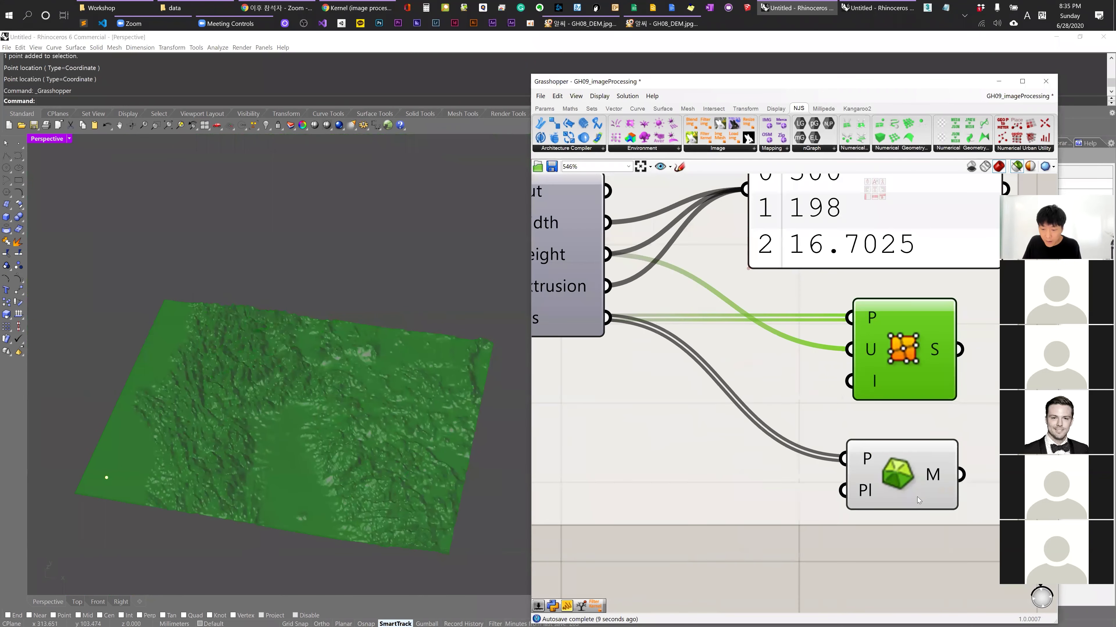
shift+click(917, 475)
scroll(288, 449, up, 2)
scroll(287, 449, down, 2)
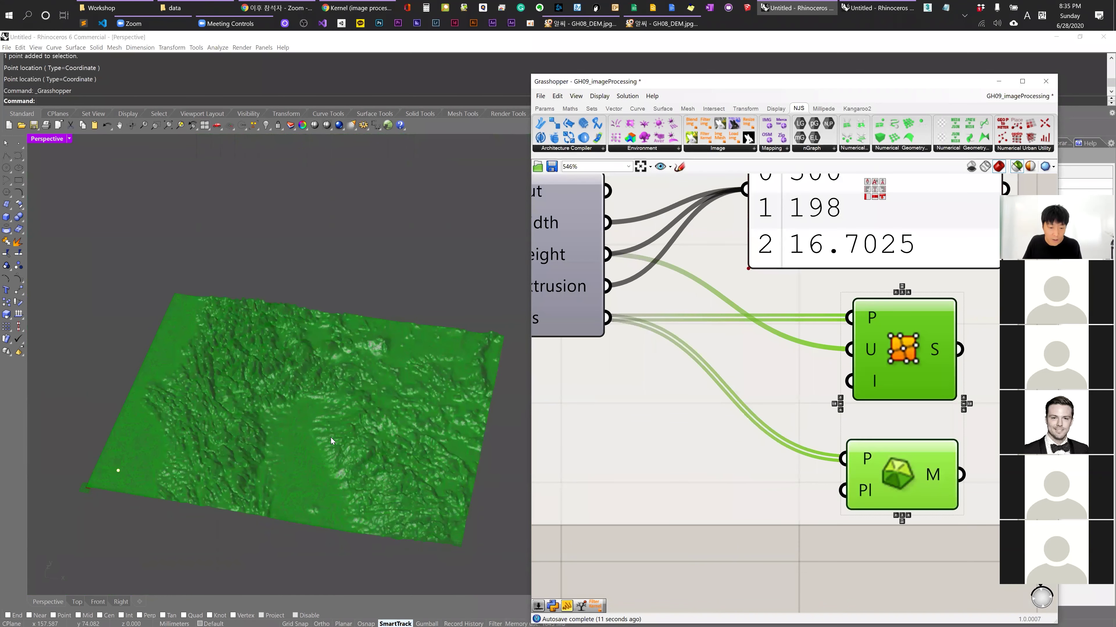
drag(529, 412, 589, 413)
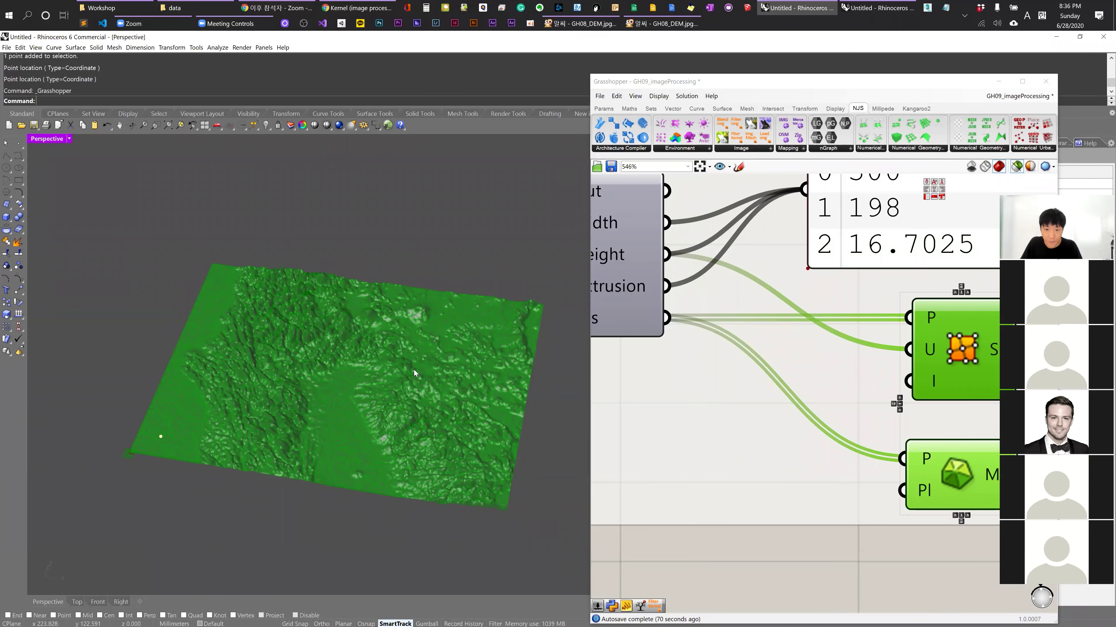
Switch to the browser, open the "08 Three Terrain, pixel map(matrix)" pen and view its 3D terrain from another angle.
click(335, 6)
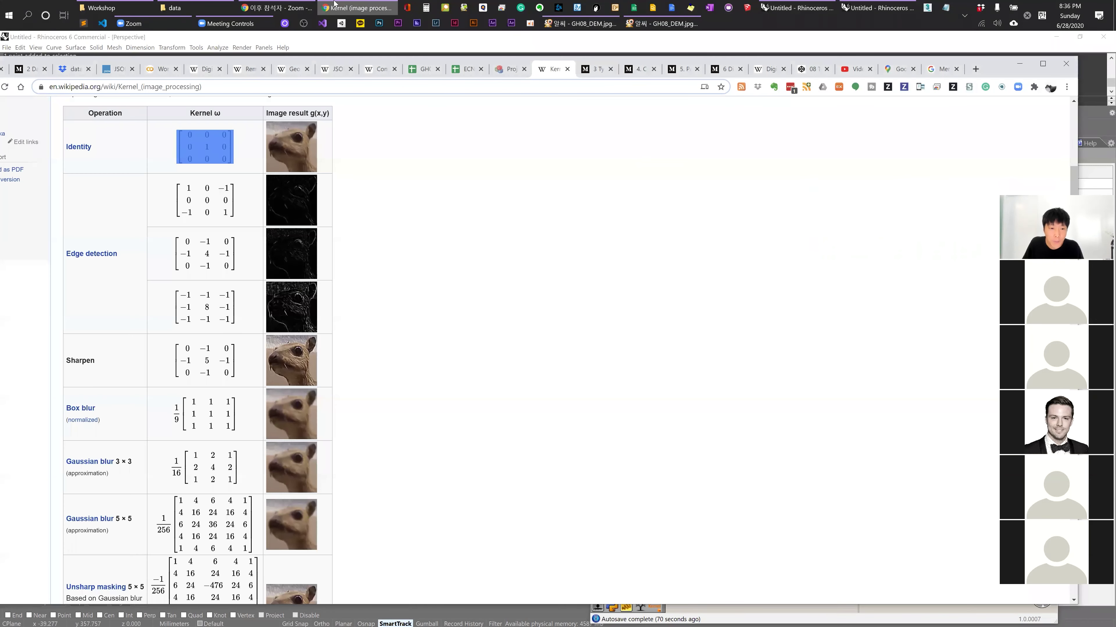
click(720, 70)
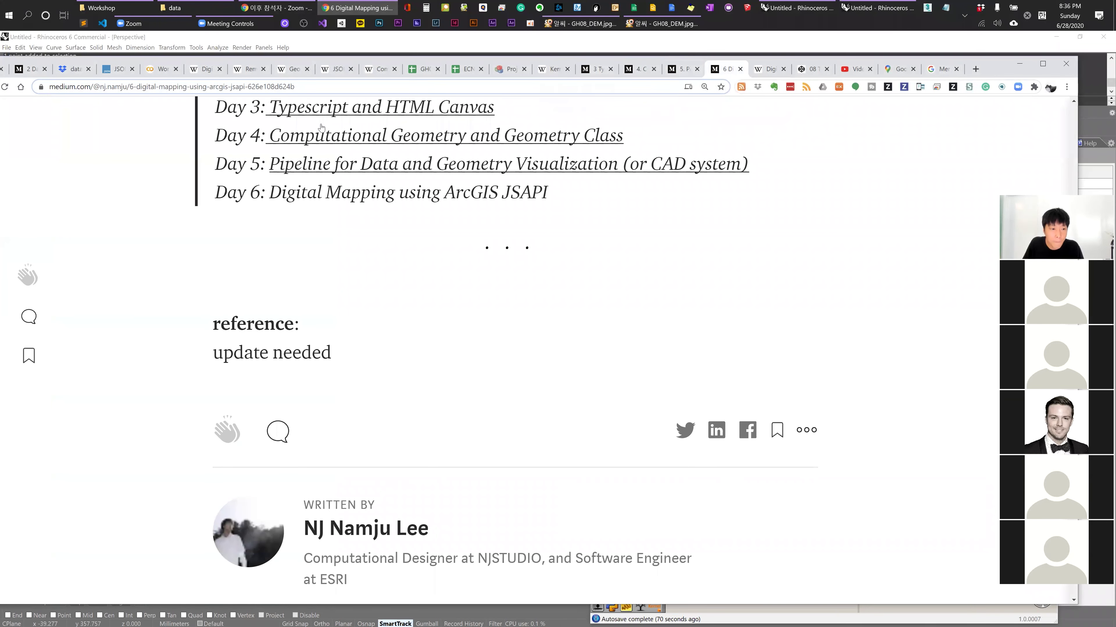
drag(989, 71, 1042, 64)
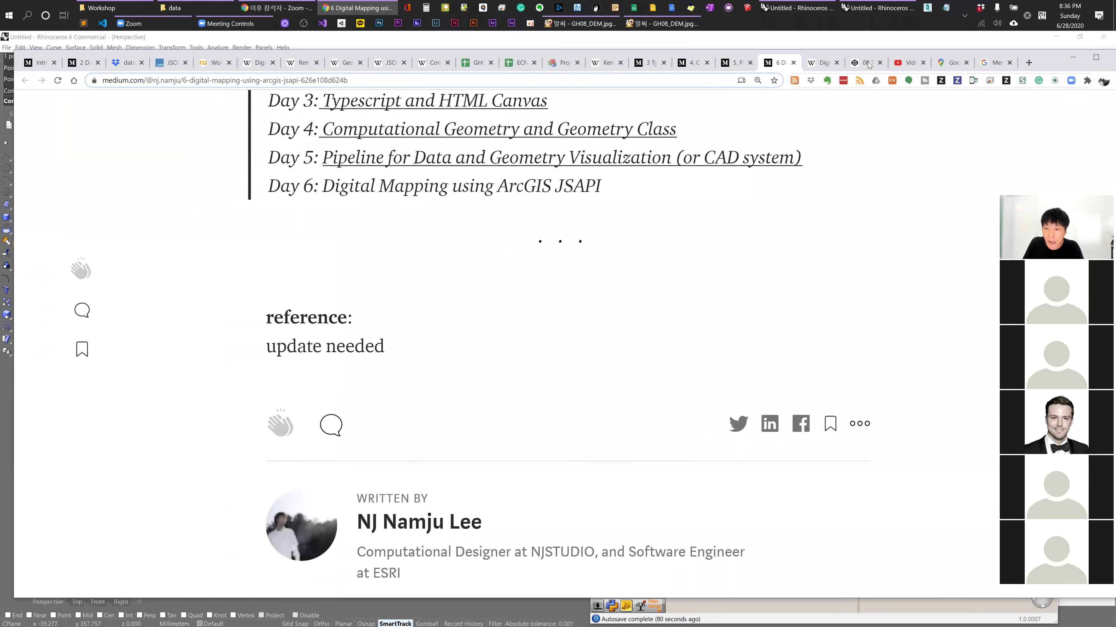
click(869, 65)
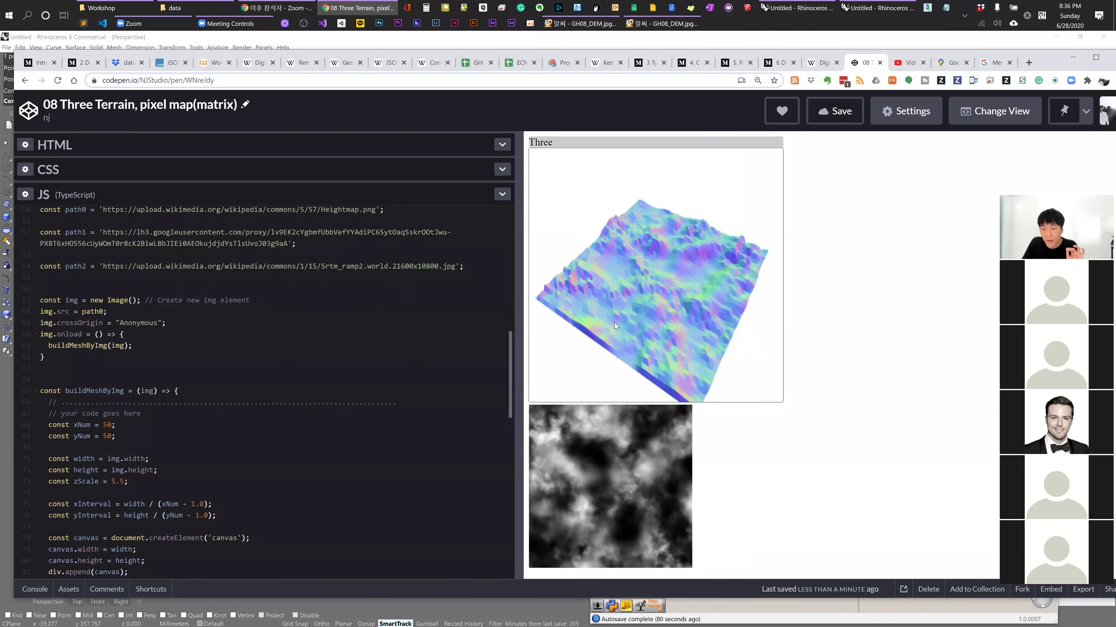
drag(614, 326, 716, 321)
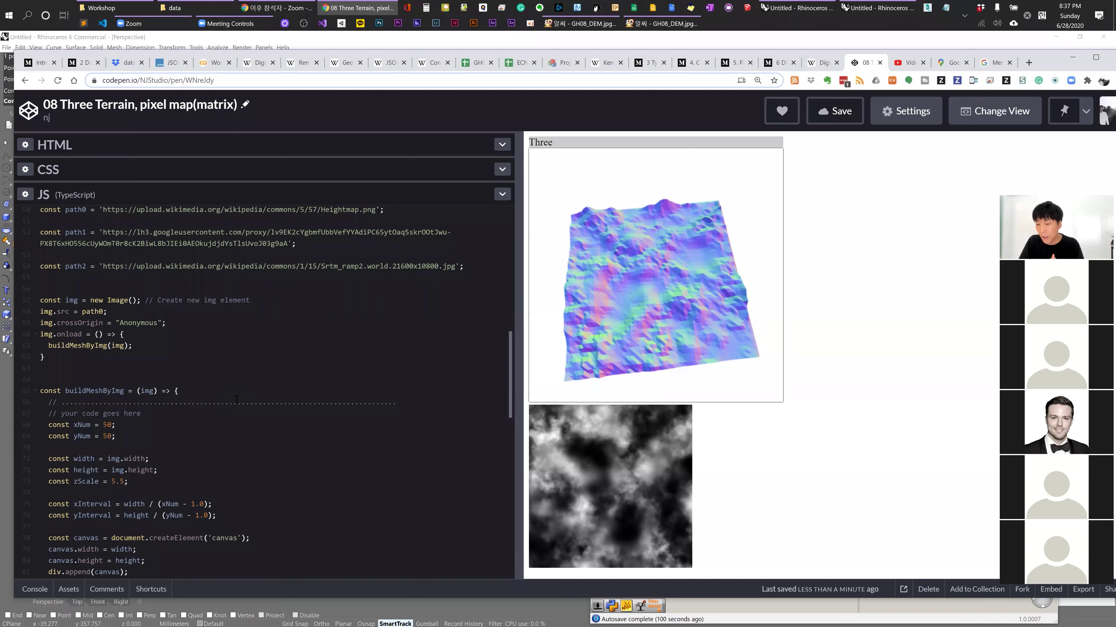
Examine the JS code that builds the terrain mesh and highlight the block from the THREE.Geometry creation through computeFaceNormals.
scroll(110, 413, down, 5)
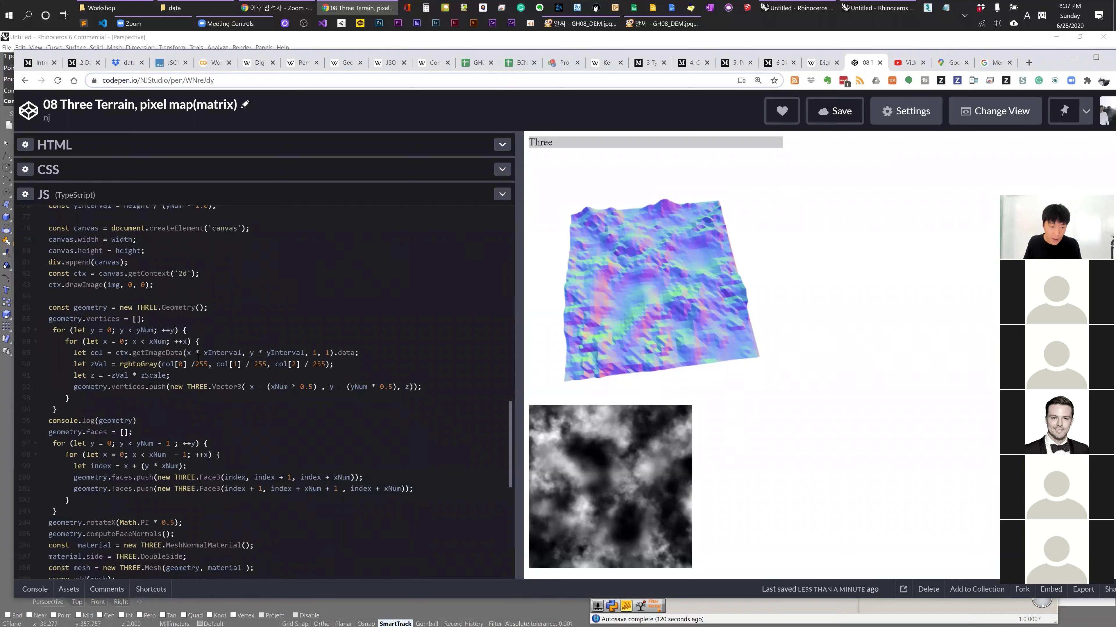
scroll(101, 410, down, 3)
scroll(172, 327, up, 2)
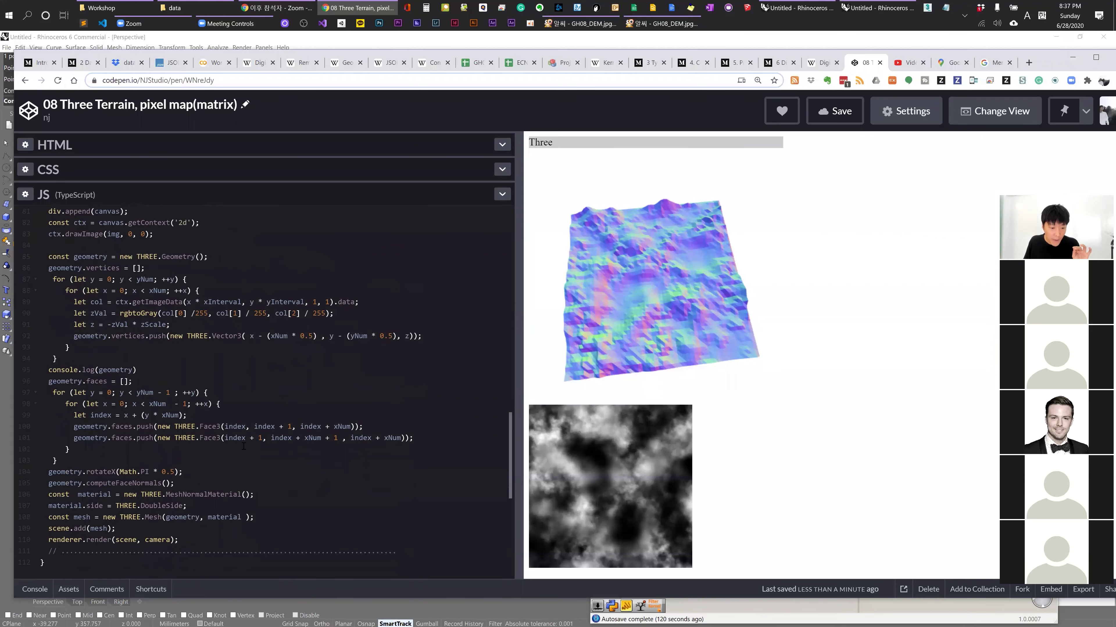
drag(174, 483, 43, 257)
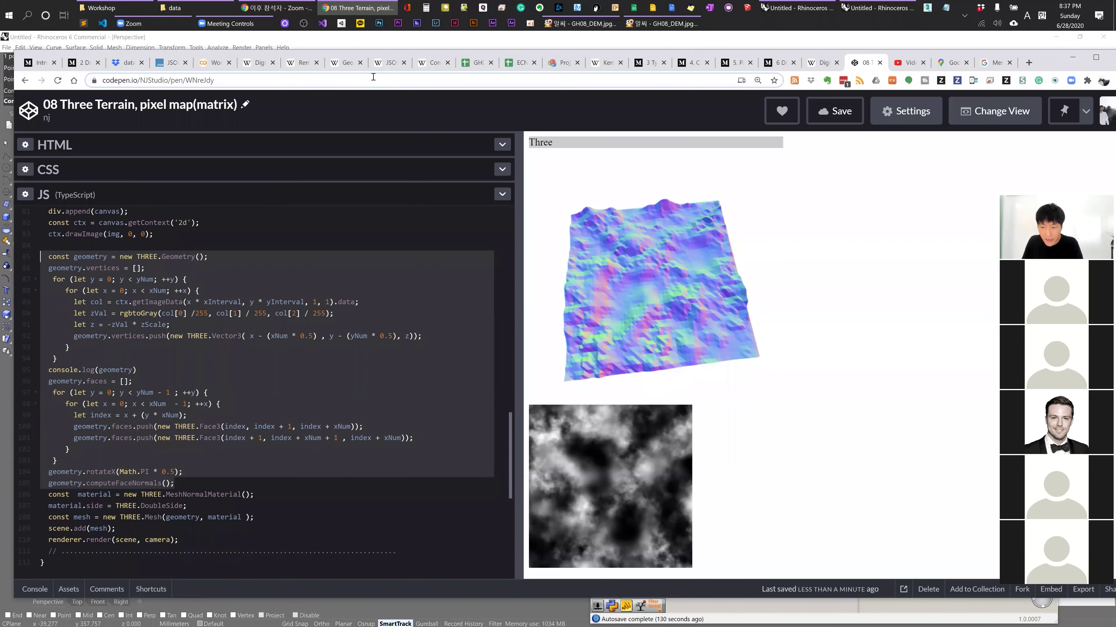
View the 3D terrain preview closer and from a lower angle, and clear the code highlight.
drag(373, 55, 345, 60)
drag(660, 321, 640, 301)
scroll(640, 301, up, 4)
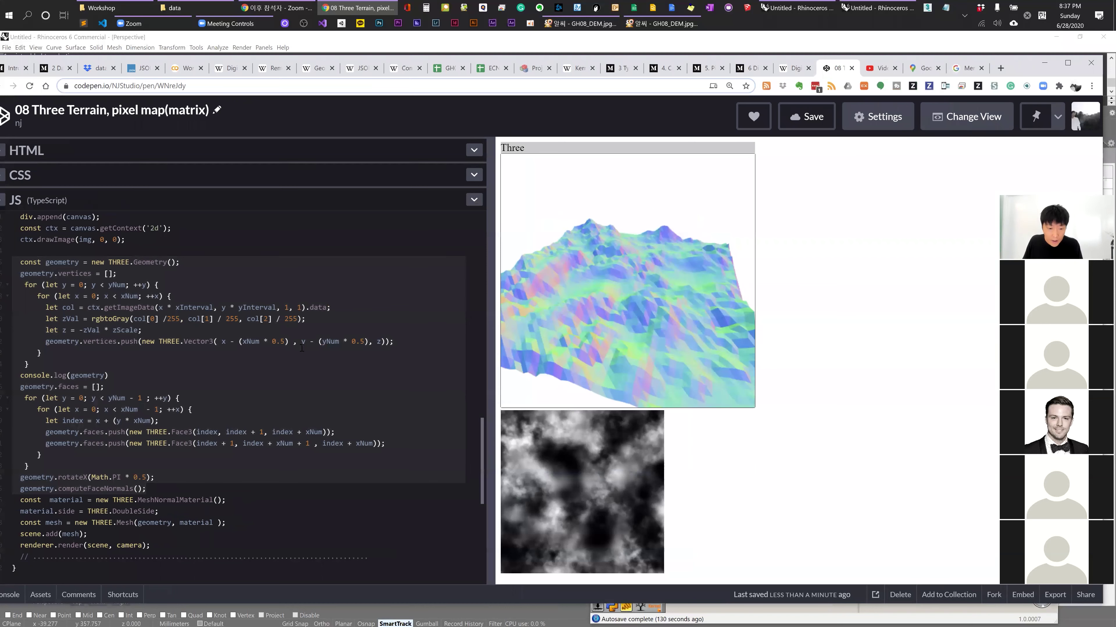
click(238, 359)
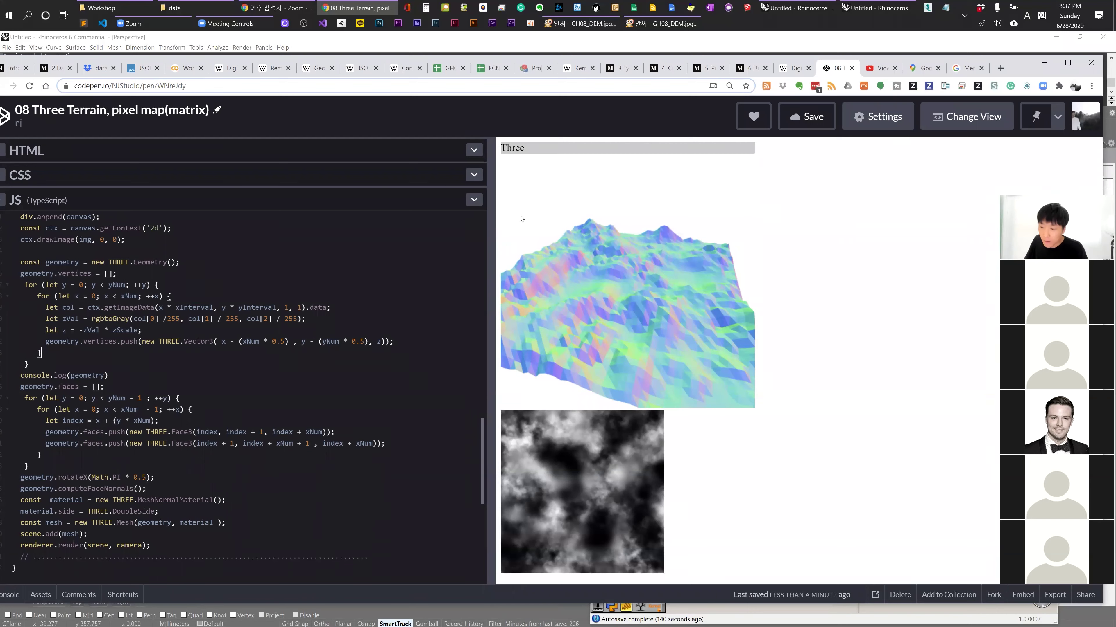
Maximize the browser window and move the meeting's participant video strip higher on the screen.
double_click(1024, 62)
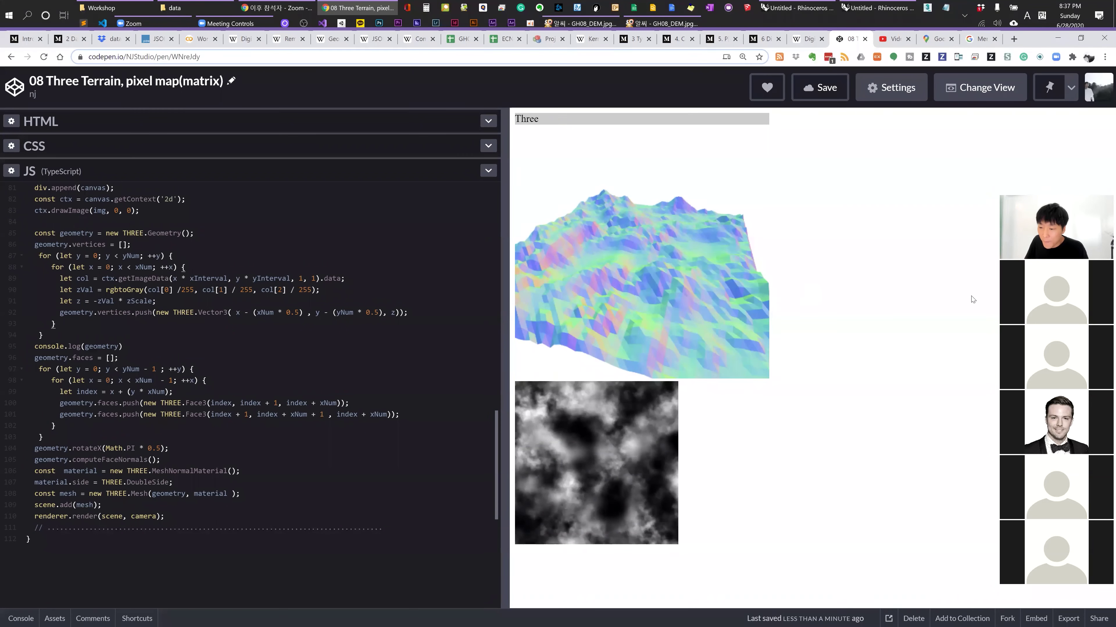
drag(1086, 193, 1081, 133)
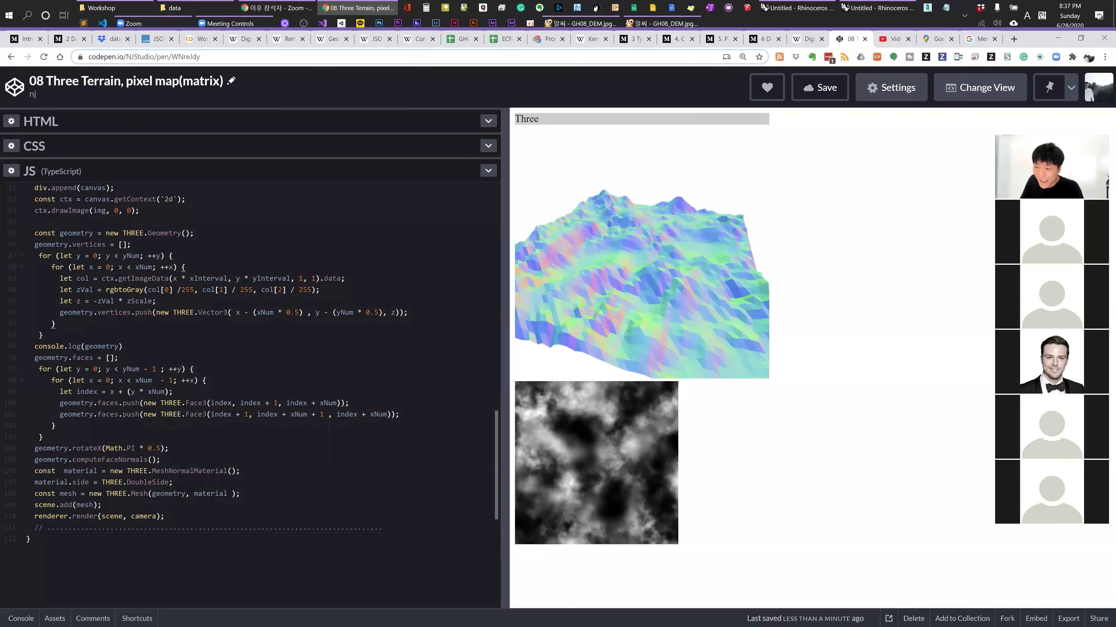